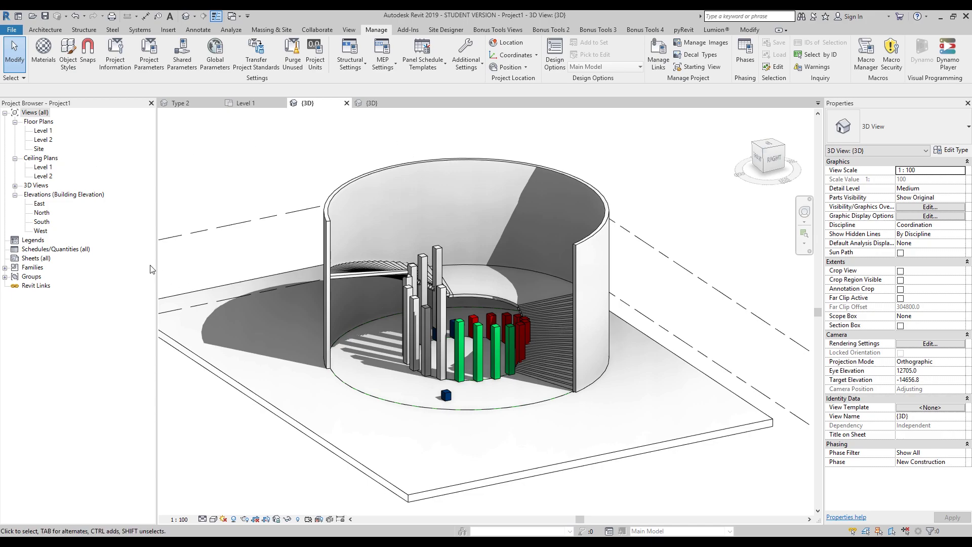
Step: Rename the {3D} view as 124 and dismiss the project save reminder
left_click(15, 185)
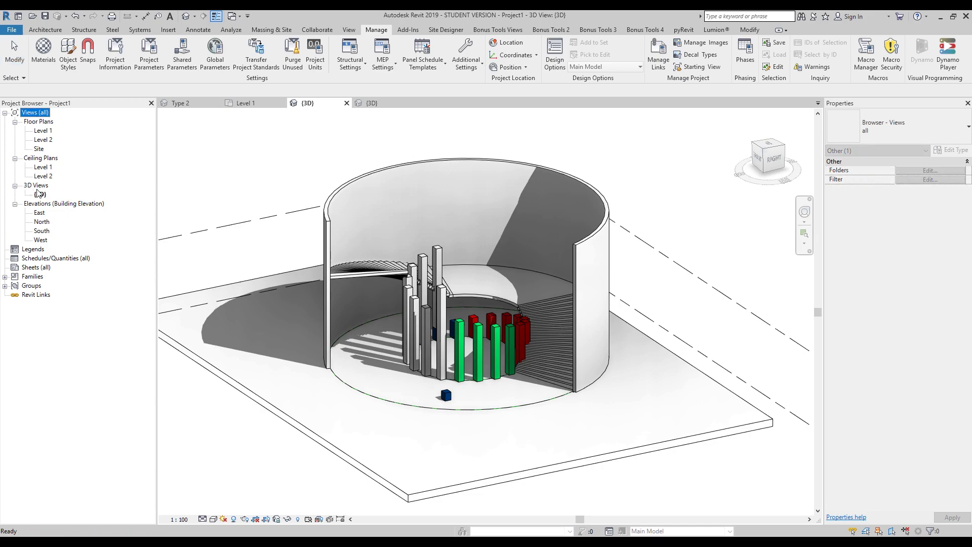
right_click(40, 194)
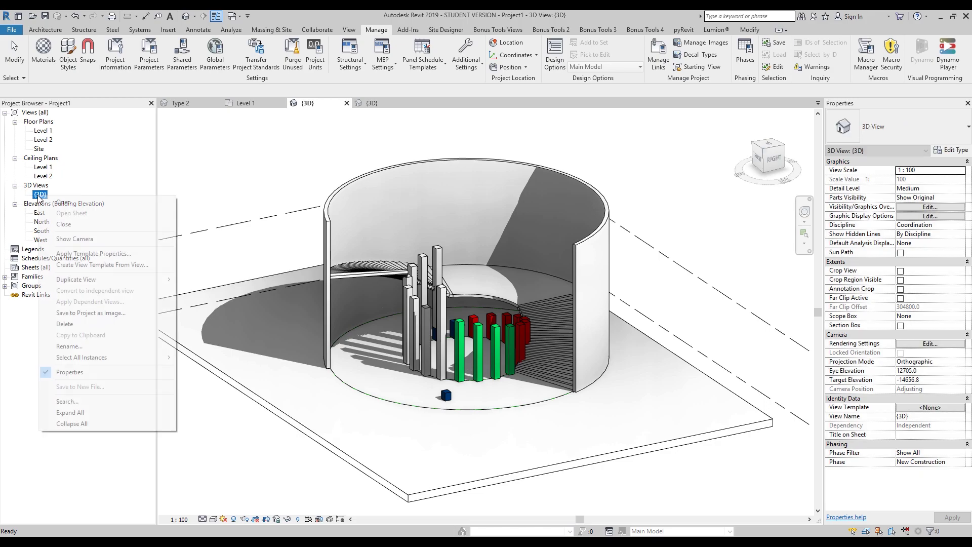
left_click(71, 346)
type("124")
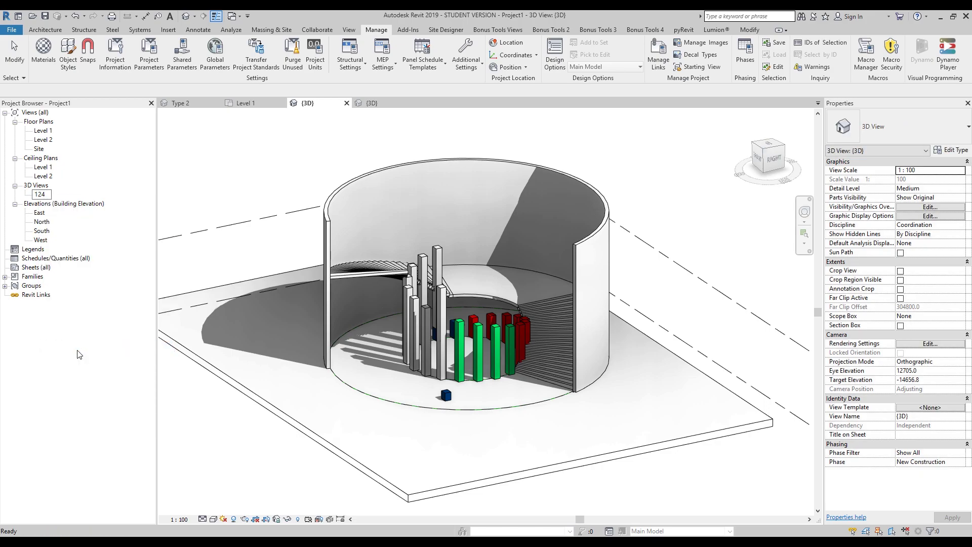
key("Return")
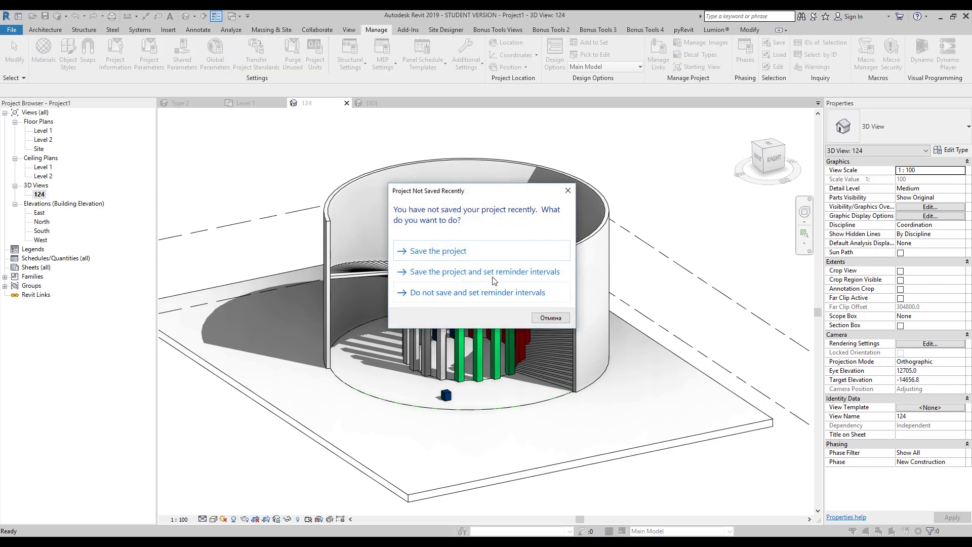
left_click(568, 191)
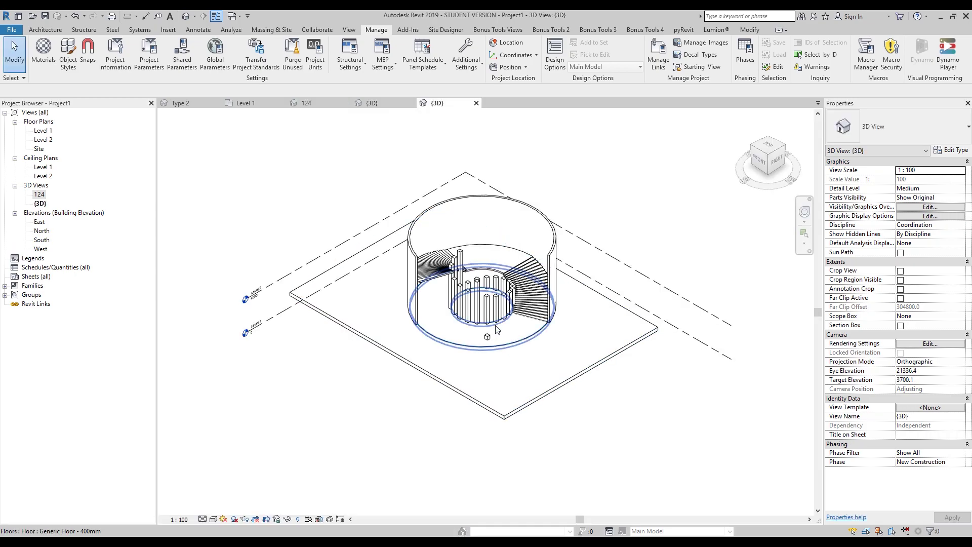
Step: Look over the model in the default {3D} view and return to view 124
scroll(511, 336, "up", 3)
middle_click_drag(499, 313, 202, 255, "shift")
left_click(39, 195)
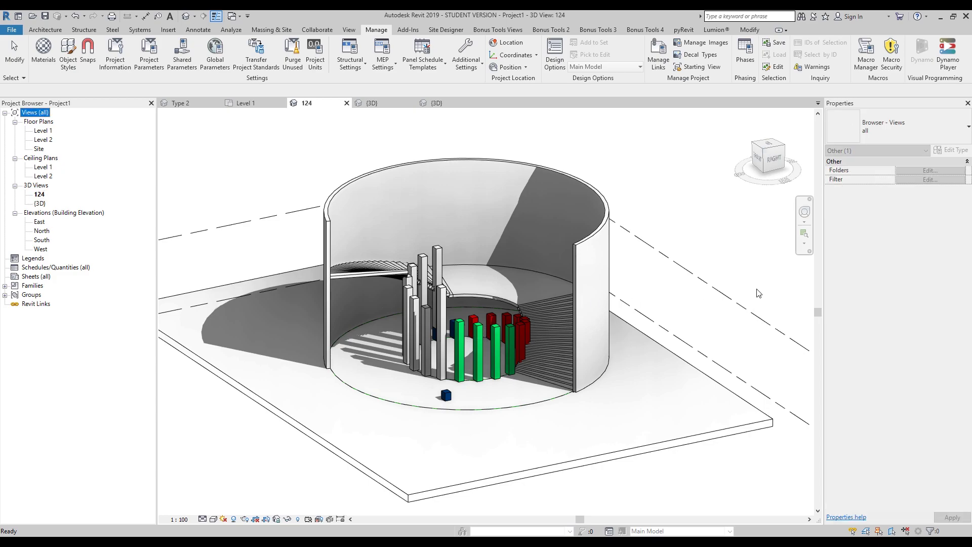
Step: Open the visibility/graphic overrides of view 124 and review its filters Less, Less (1) and Less (2)
left_click(679, 277)
key("v")
key("v")
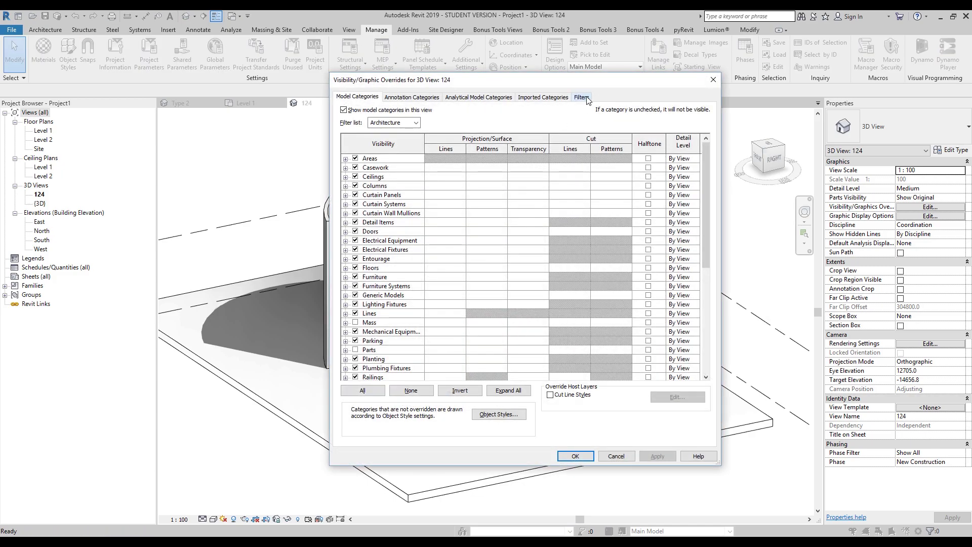
left_click(582, 97)
left_click(372, 144)
left_click(377, 160)
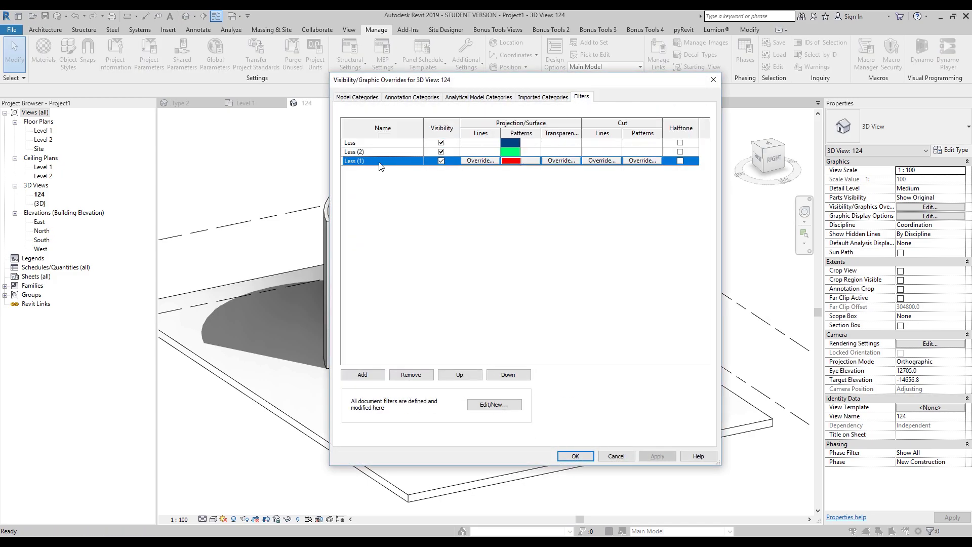
left_click(380, 143)
Step: Examine the Mark rules of the filters Less, Less (1) and Less (2) and leave the settings without editing them
left_click(482, 405)
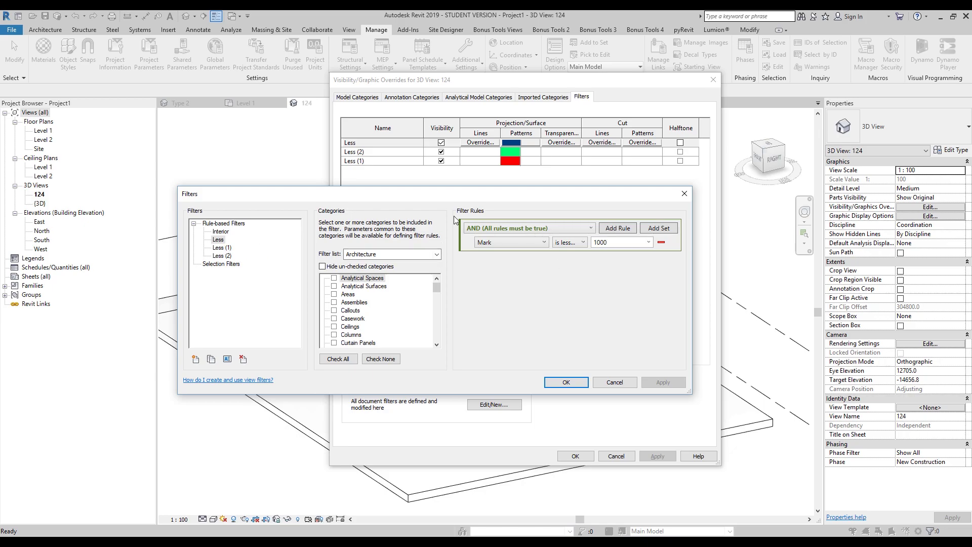
left_click(225, 248)
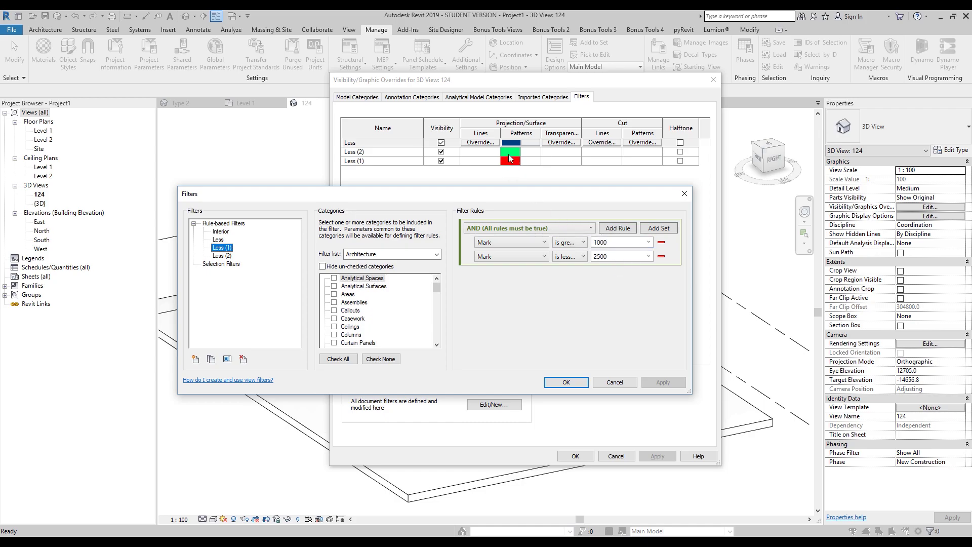
left_click(221, 256)
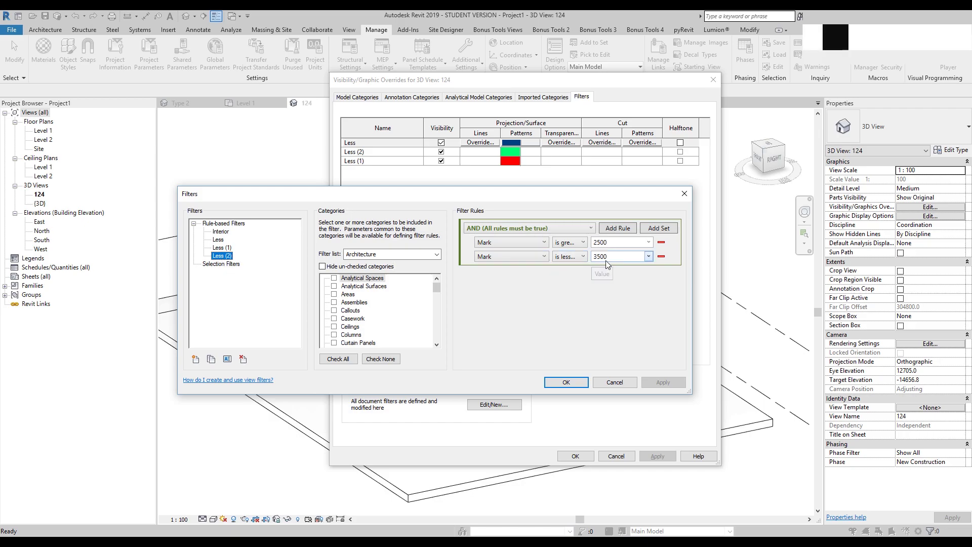
left_click(610, 383)
left_click(575, 456)
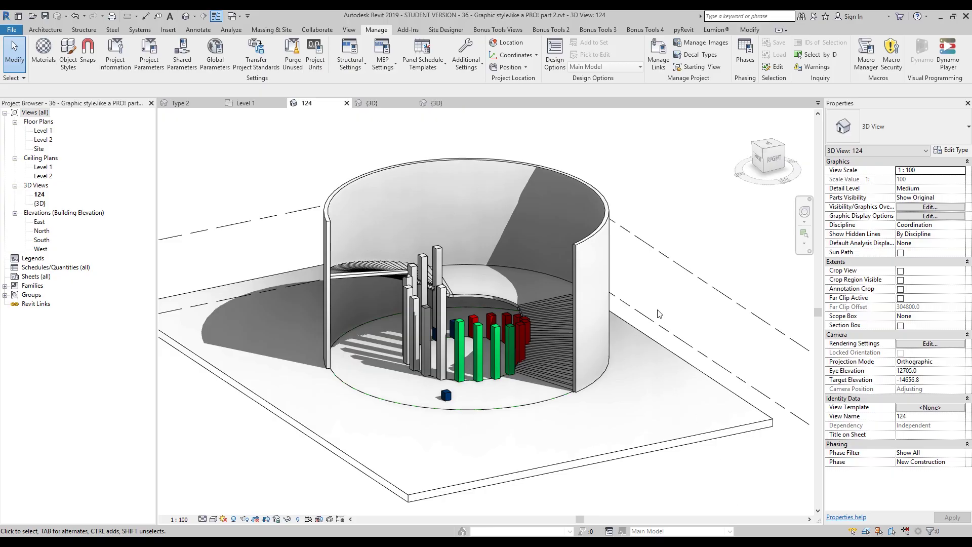
Step: Check a green column's Mark value and switch to Dynamo to view the instant to Mark.dyn graph
left_click(498, 338)
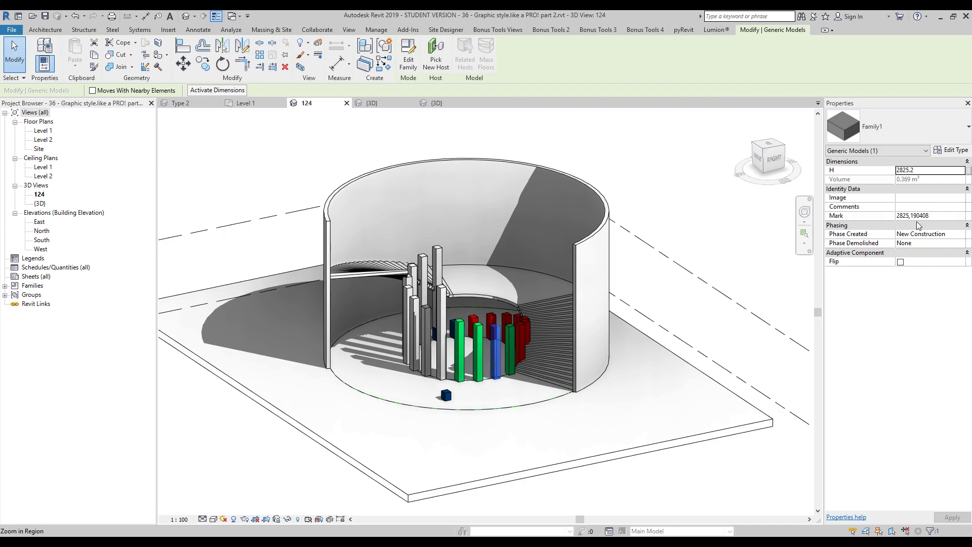
left_click(764, 264)
mouse_move(373, 535)
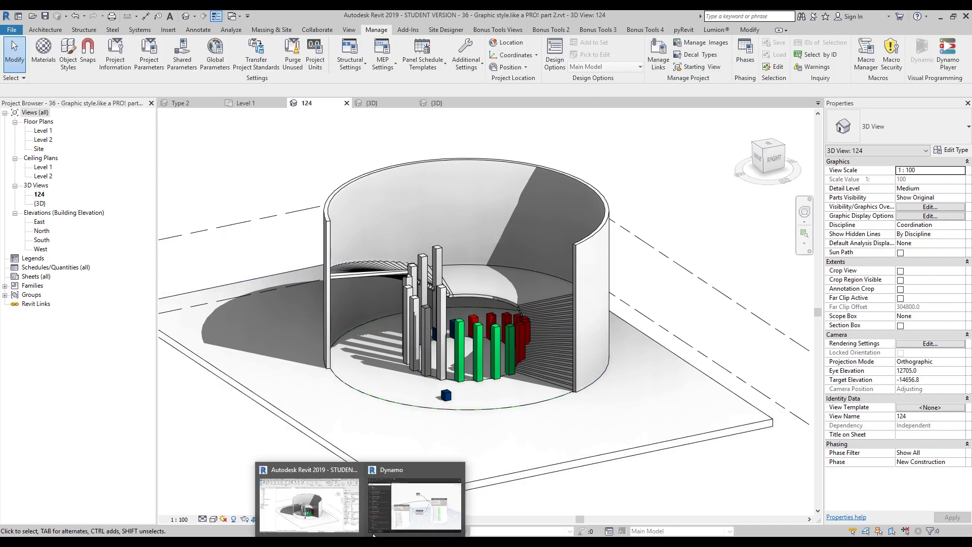
left_click(407, 519)
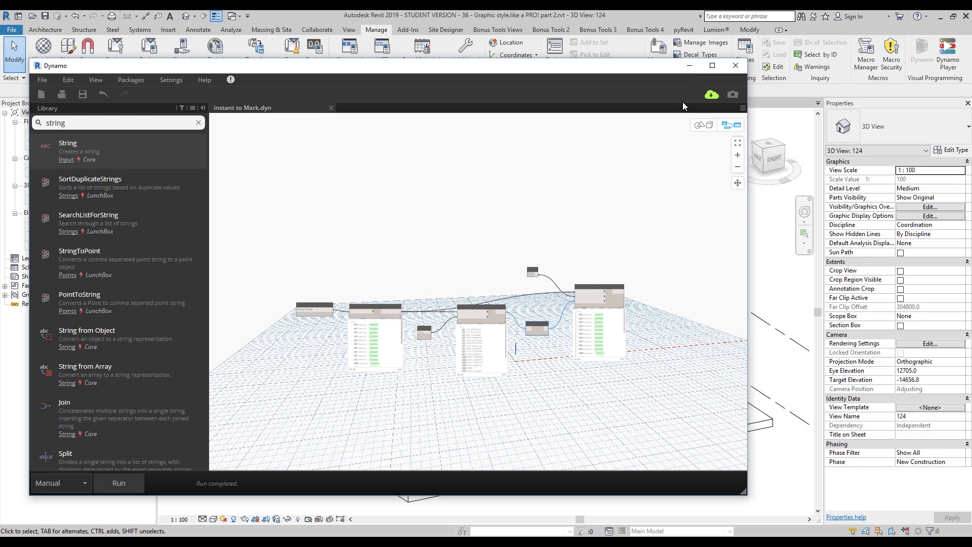
left_click(689, 66)
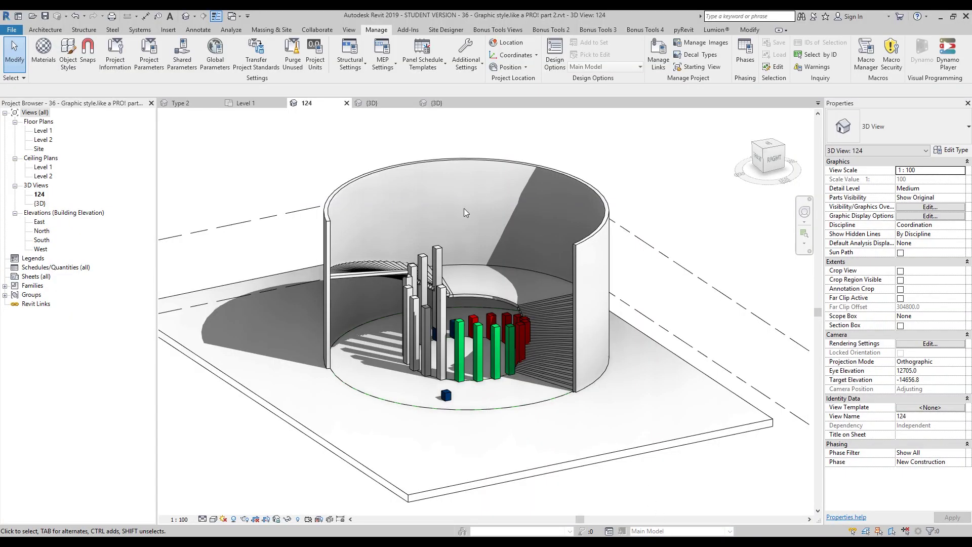
Step: Create a new project, choosing its template file from the available templates
left_click(12, 30)
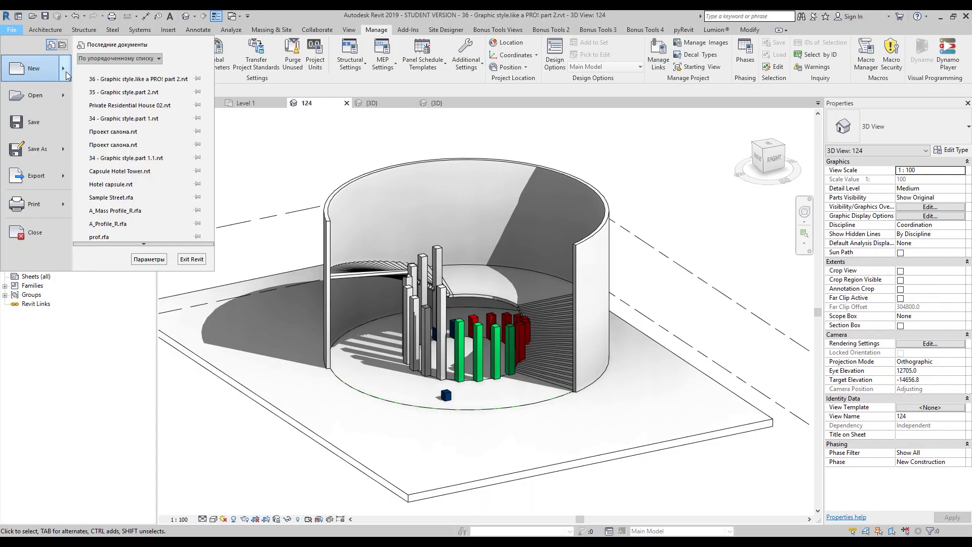
mouse_move(30, 68)
left_click(130, 76)
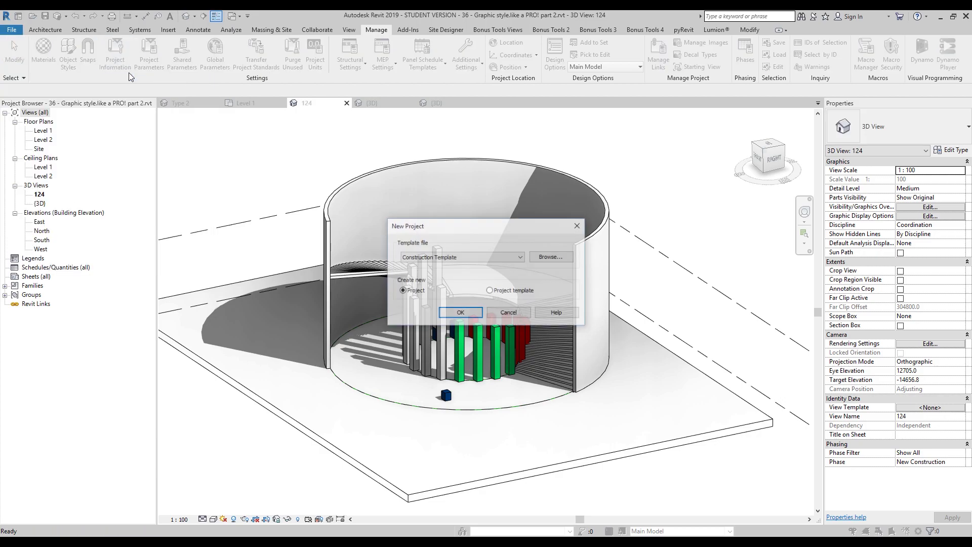
left_click(420, 257)
left_click(428, 279)
left_click(454, 312)
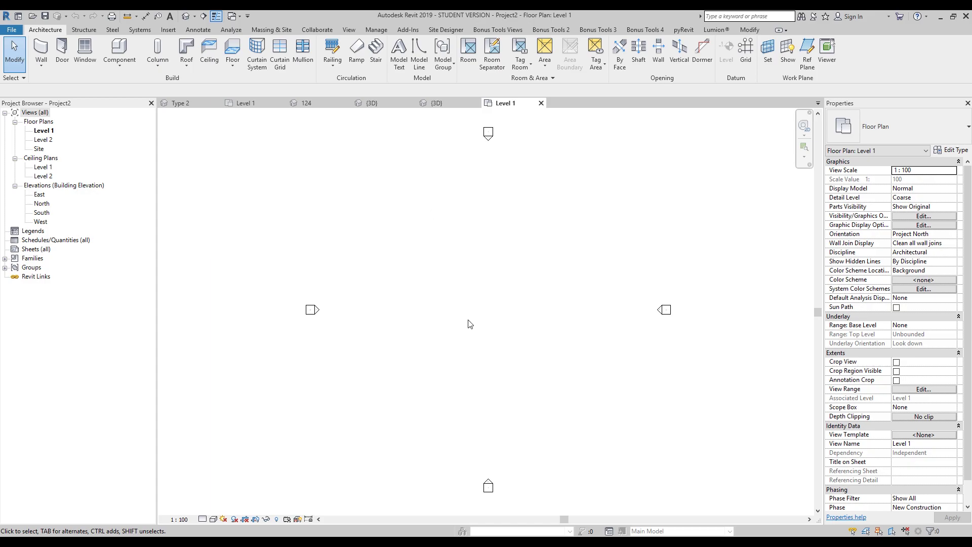
Step: Create a circular Generic Floor - 400mm on Level 1 with a radius of about 2800 mm
left_click(232, 48)
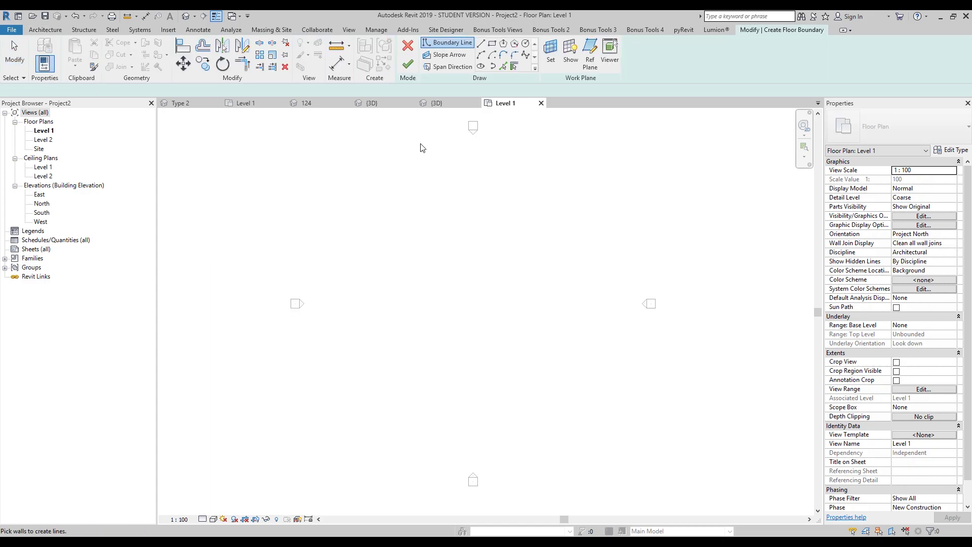
left_click(525, 43)
scroll(477, 253, "up", 2)
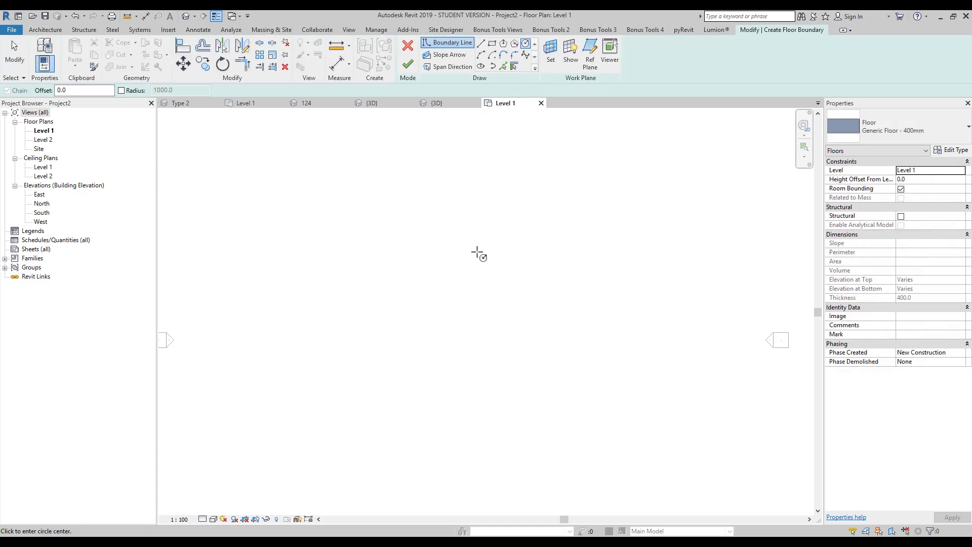
left_click(453, 250)
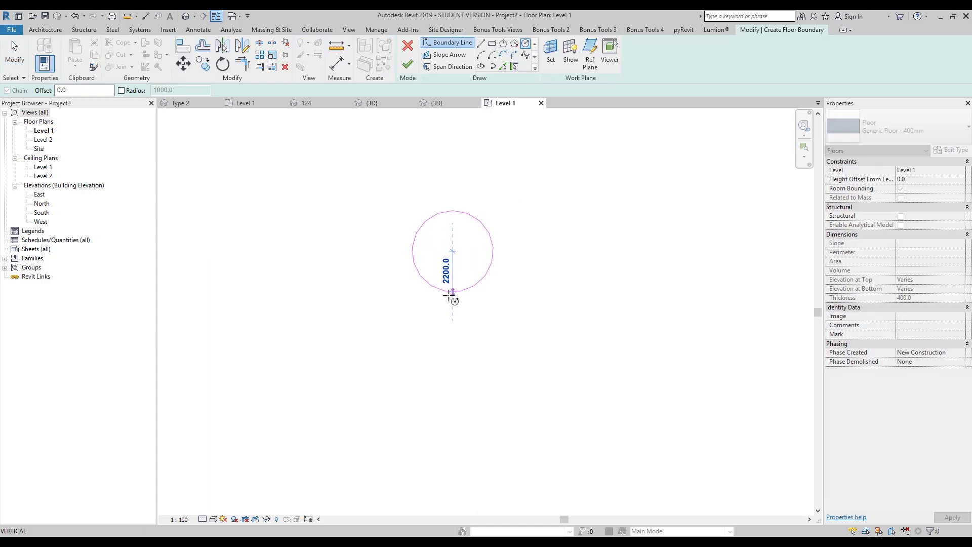
left_click(452, 303)
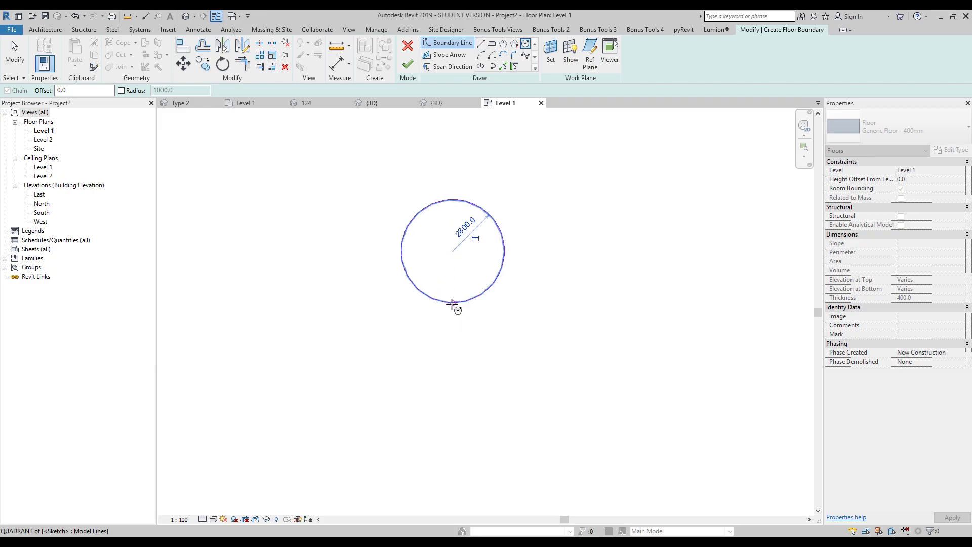
key("Escape")
key("Escape")
left_click(407, 64)
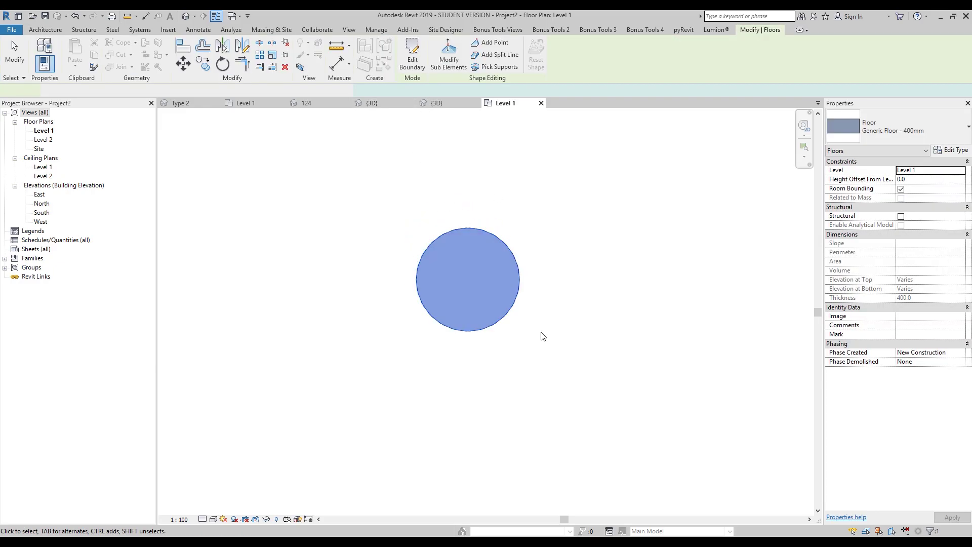
key("Escape")
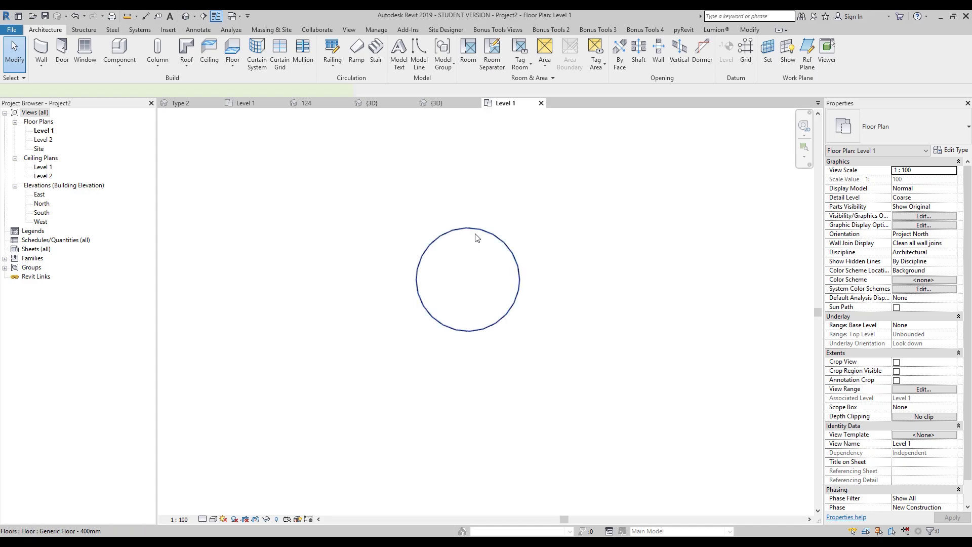
left_click(476, 237)
key("Escape")
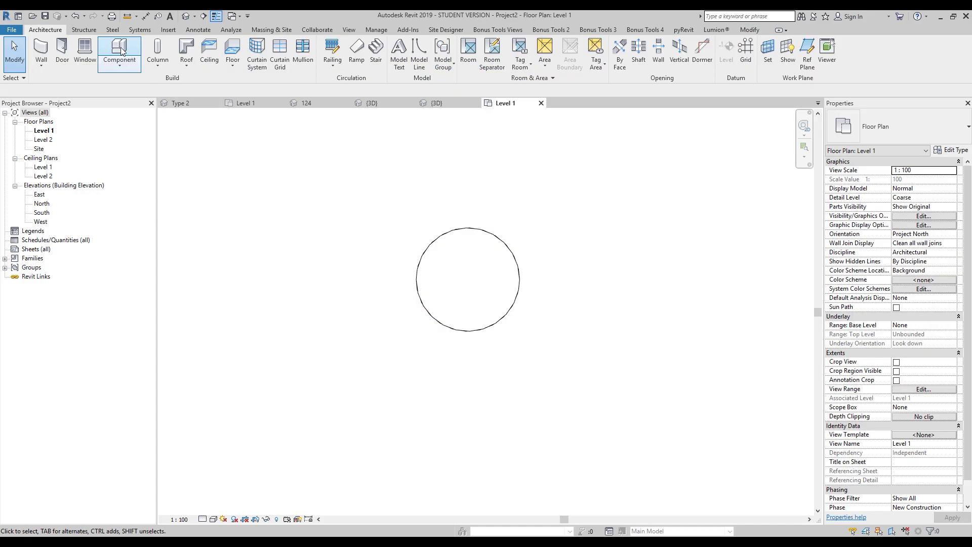
Step: Create a square floor of about 11800 x 11800 mm around the circular one, with a height offset of -100 mm
left_click(242, 51)
left_click(492, 43)
left_click(354, 162)
left_click(571, 379)
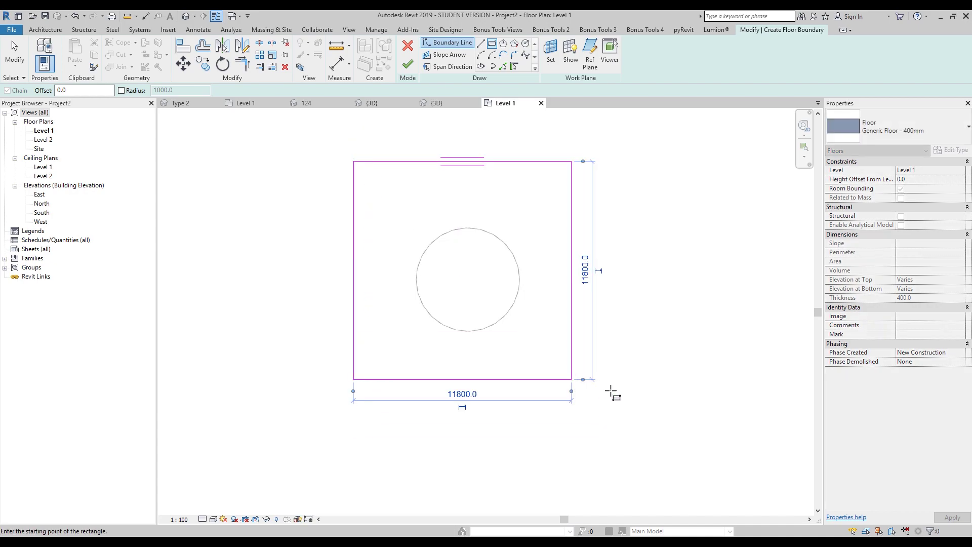
left_click(924, 181)
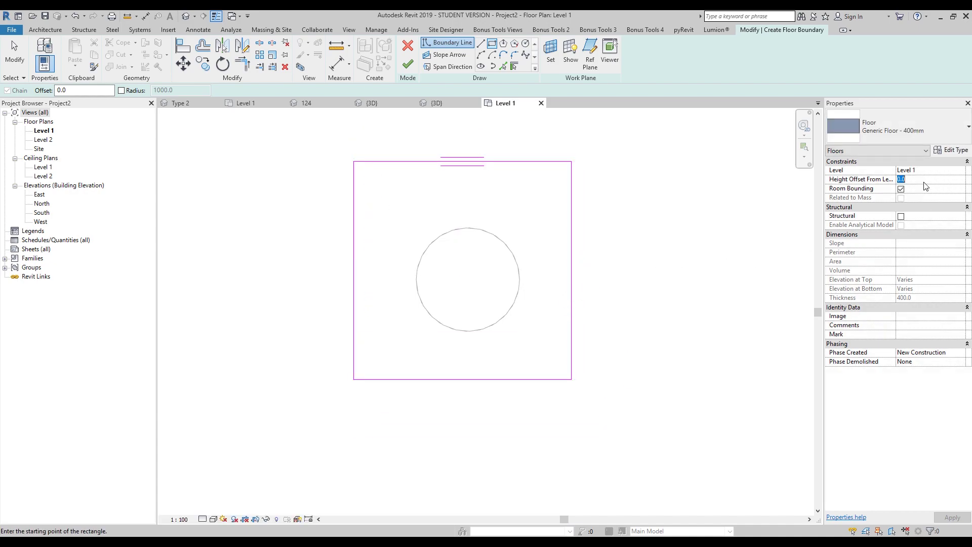
type("-10")
left_click(407, 64)
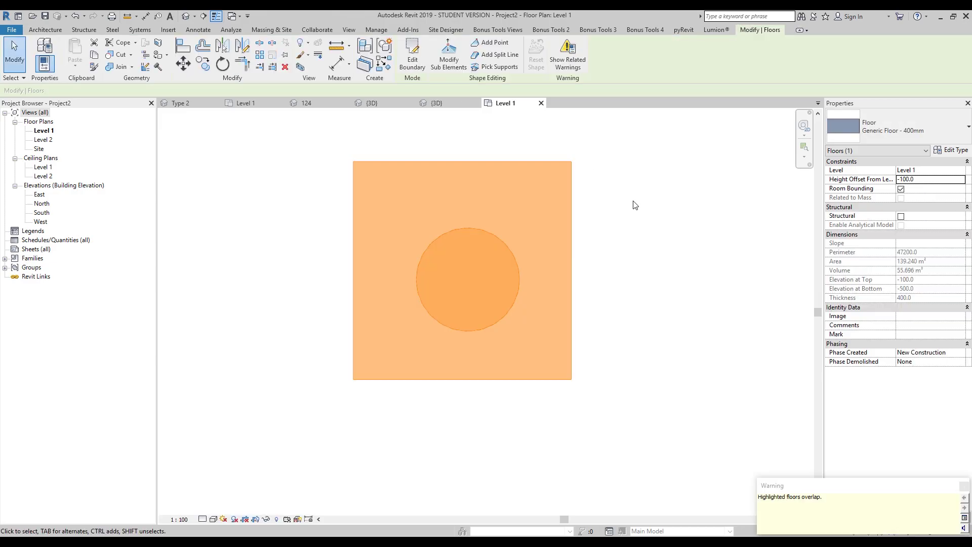
Step: Open the default 3D view and turn on both shadow options in its graphic display options
left_click(185, 15)
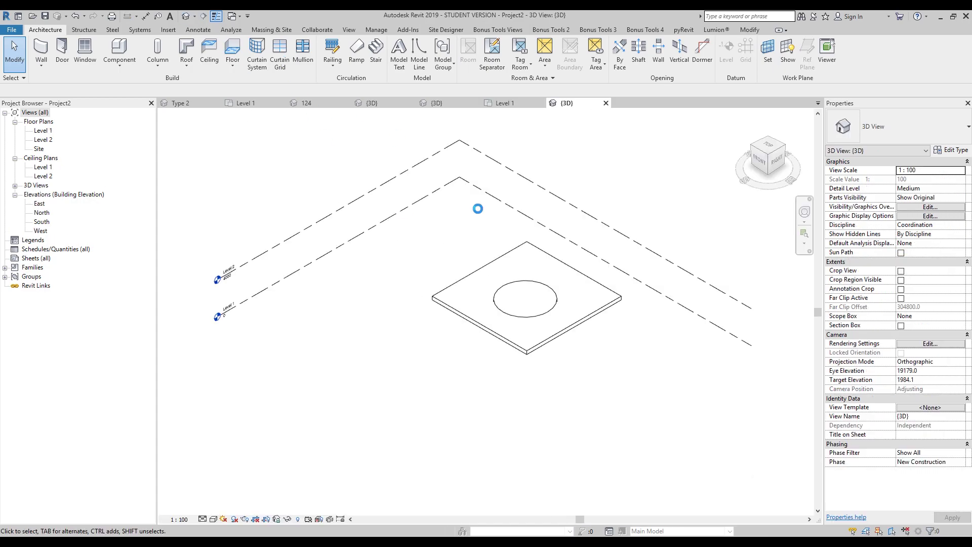
scroll(575, 386, "up", 3)
middle_click_drag(575, 386, 557, 308, "shift")
right_click(220, 519)
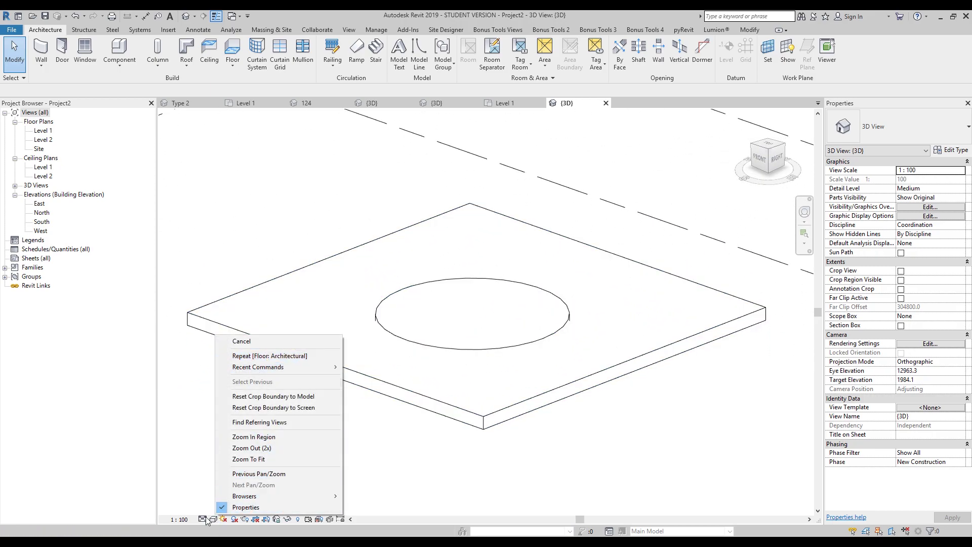
left_click(212, 518)
left_click(238, 438)
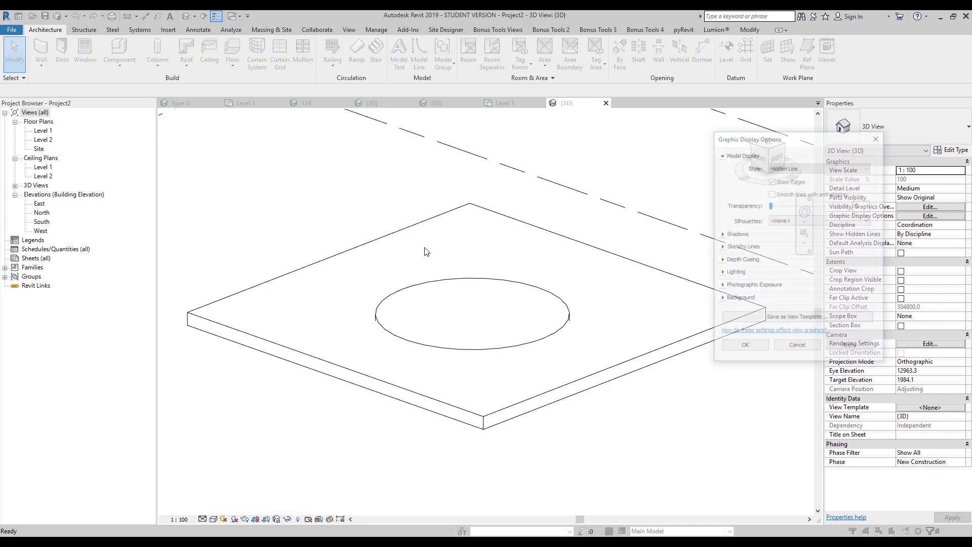
left_click(722, 235)
left_click(771, 241)
left_click(771, 253)
left_click(744, 365)
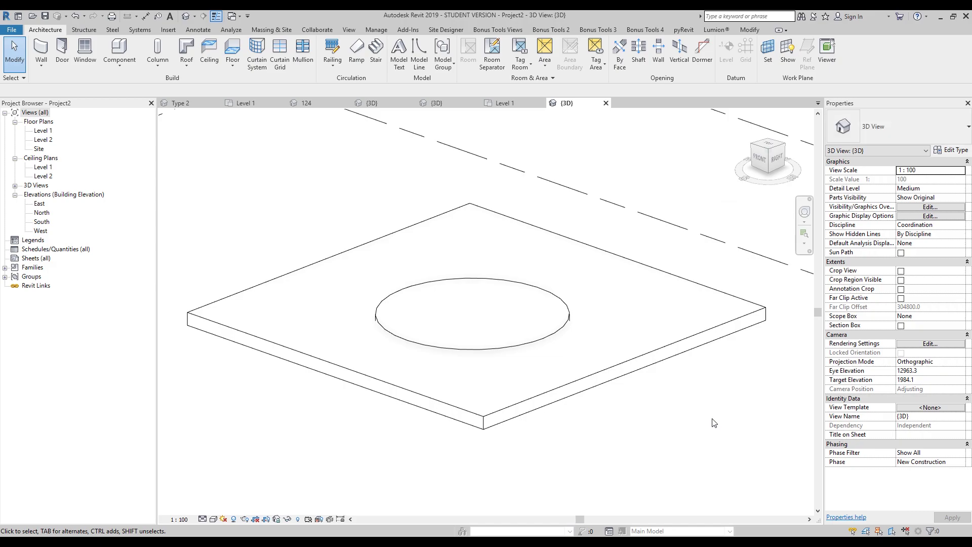
Step: Switch the 3D view's visual style through Wireframe and Hidden Line to Shaded
mouse_move(590, 367)
middle_mouse_down()
mouse_move(587, 347)
mouse_move(582, 375)
middle_mouse_up()
left_click(213, 518)
left_click(255, 458)
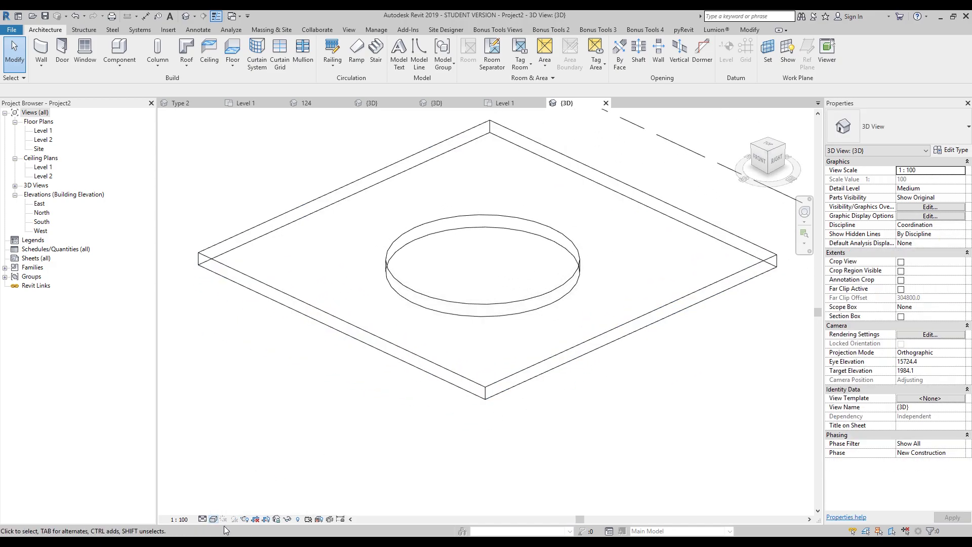
left_click(214, 519)
left_click(237, 467)
left_click(213, 519)
left_click(230, 477)
mouse_move(542, 368)
middle_mouse_down("shift")
mouse_move(480, 373)
mouse_move(462, 393)
mouse_move(716, 460)
mouse_move(720, 471)
middle_mouse_up("shift")
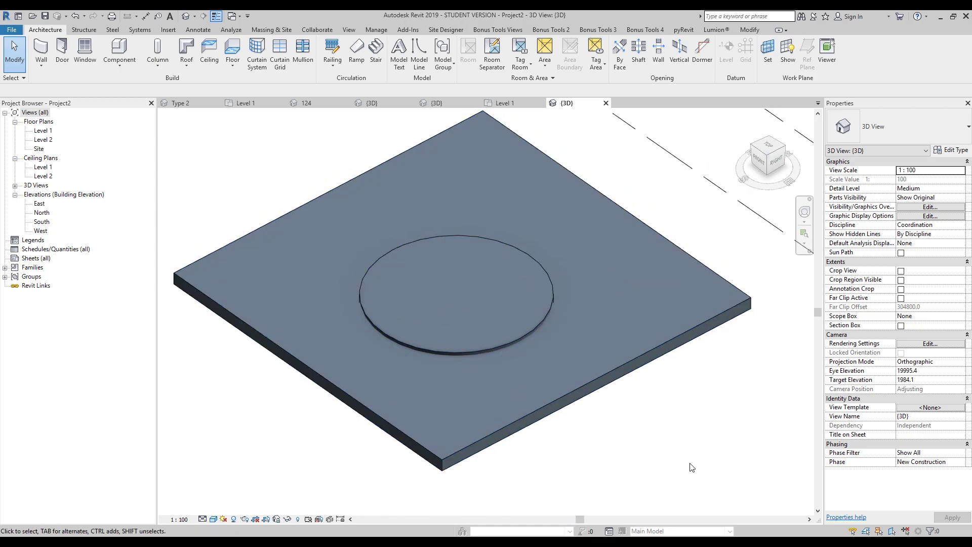
Step: Create a new family from the Metric Generic Model Adaptive.rft template
left_click(9, 31)
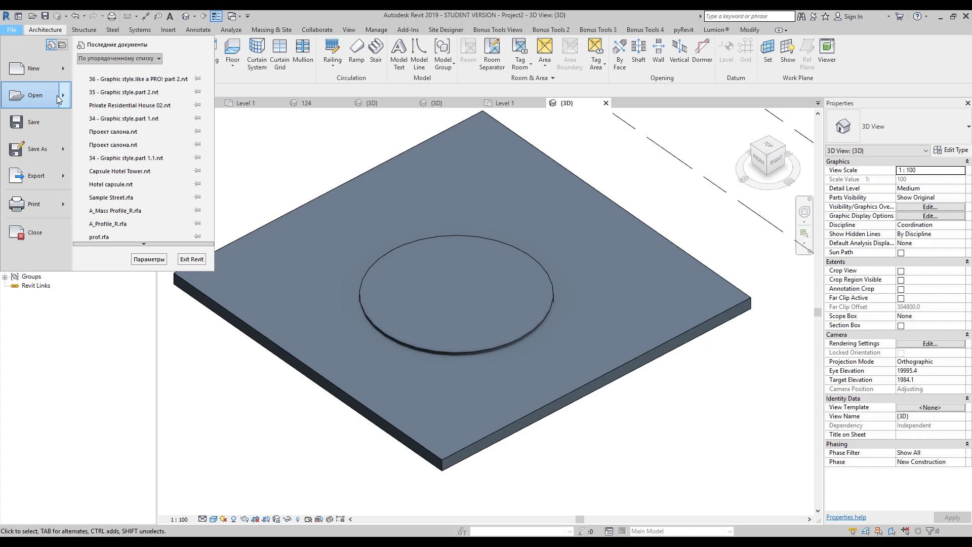
mouse_move(63, 73)
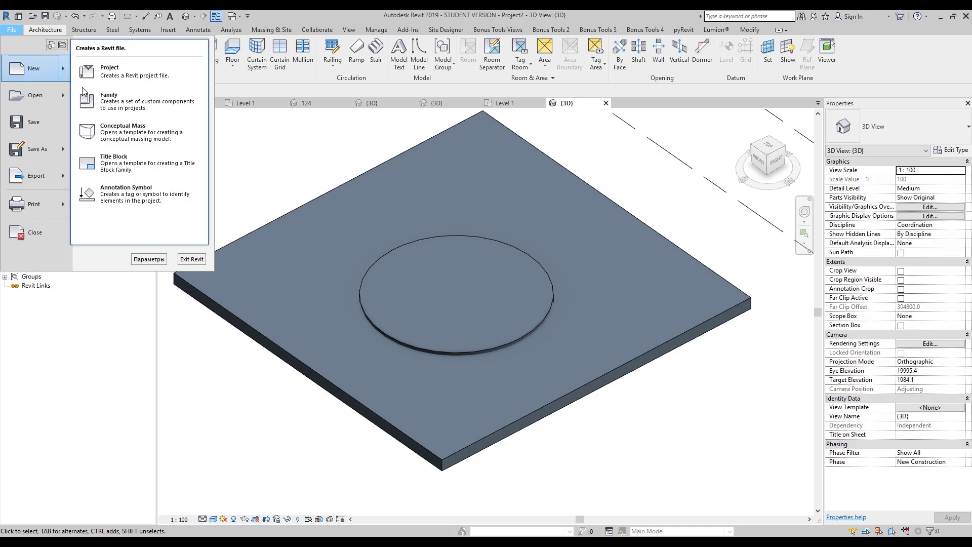
left_click(146, 104)
scroll(390, 256, "down", 2)
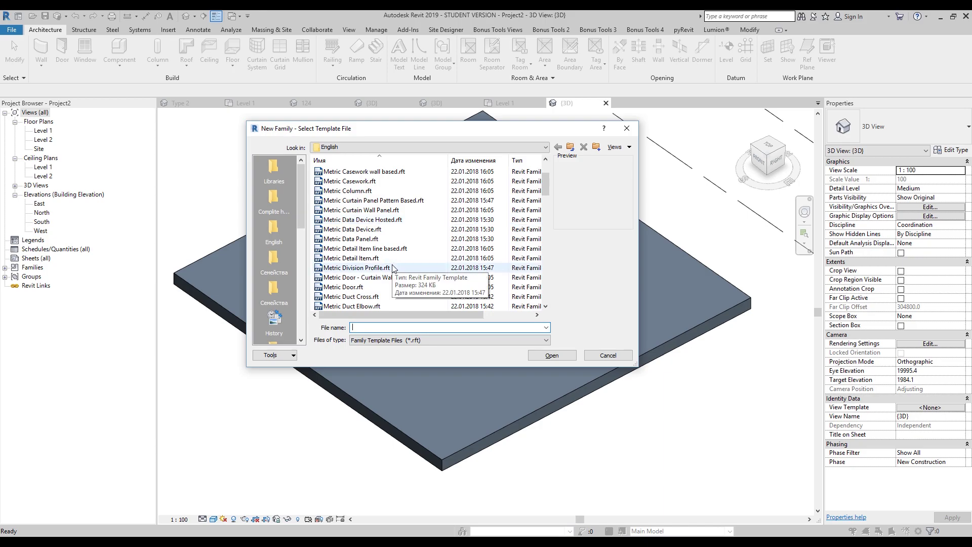
scroll(392, 268, "down", 7)
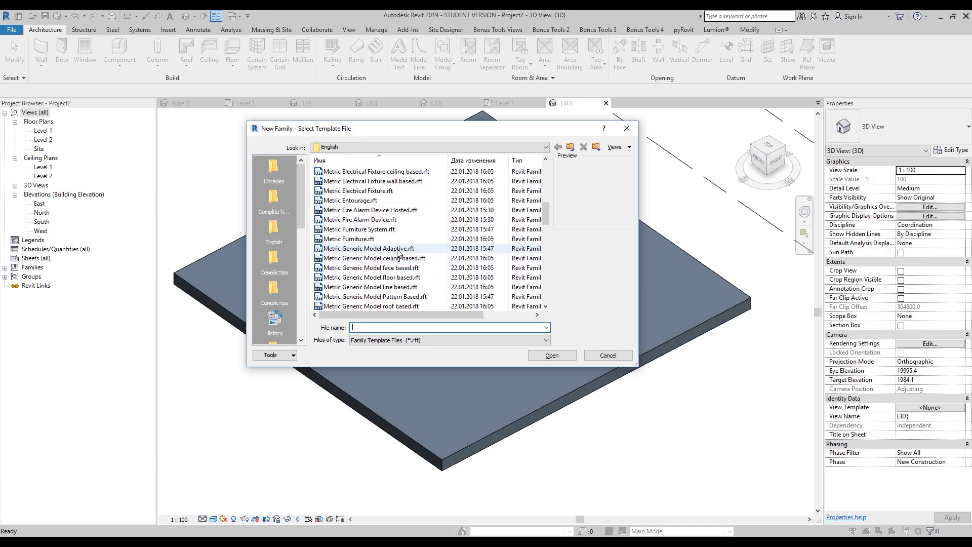
left_click(398, 248)
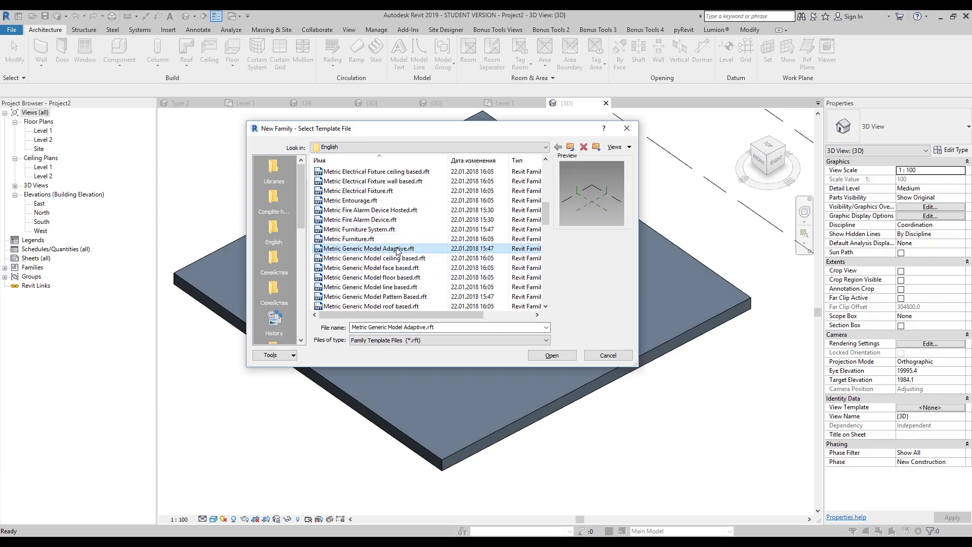
left_click(563, 358)
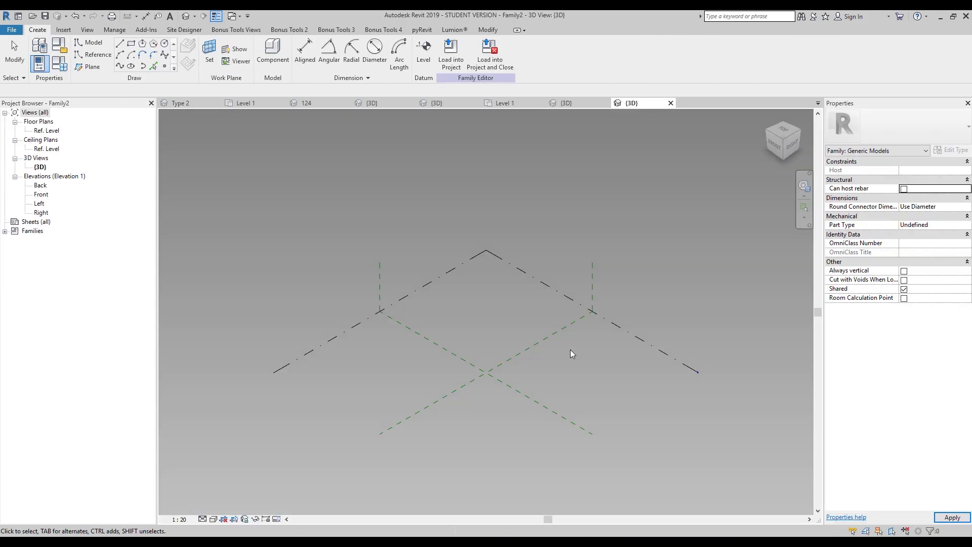
Step: Place a reference point at the intersection of the two reference planes and make it adaptive
scroll(486, 376, "up", 5)
middle_click_drag(495, 369, 489, 371)
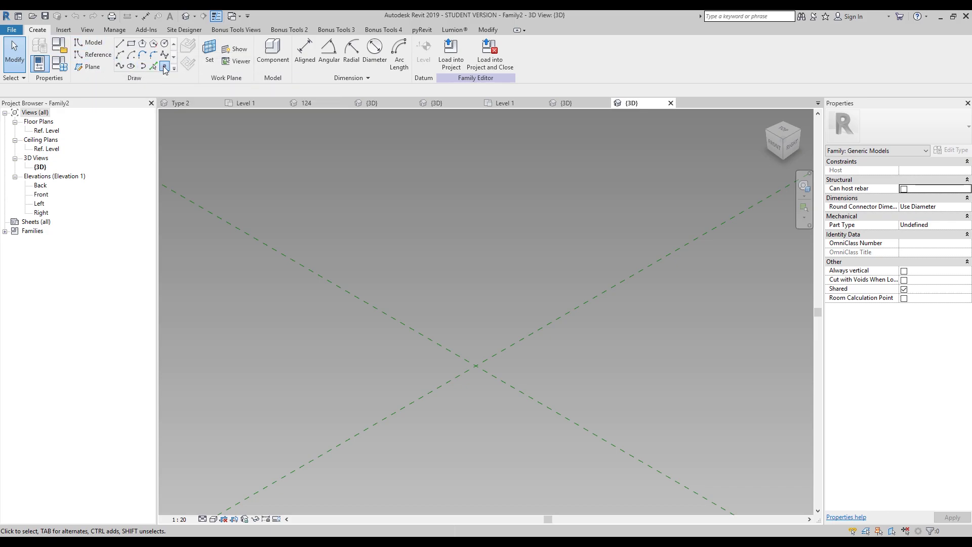
key("Escape")
left_click_drag(453, 306, 547, 430)
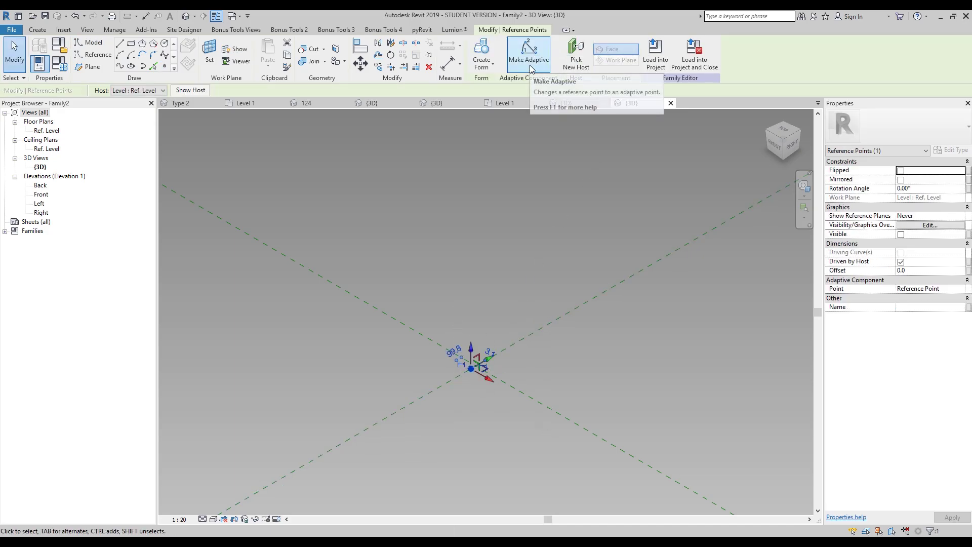
left_click(530, 66)
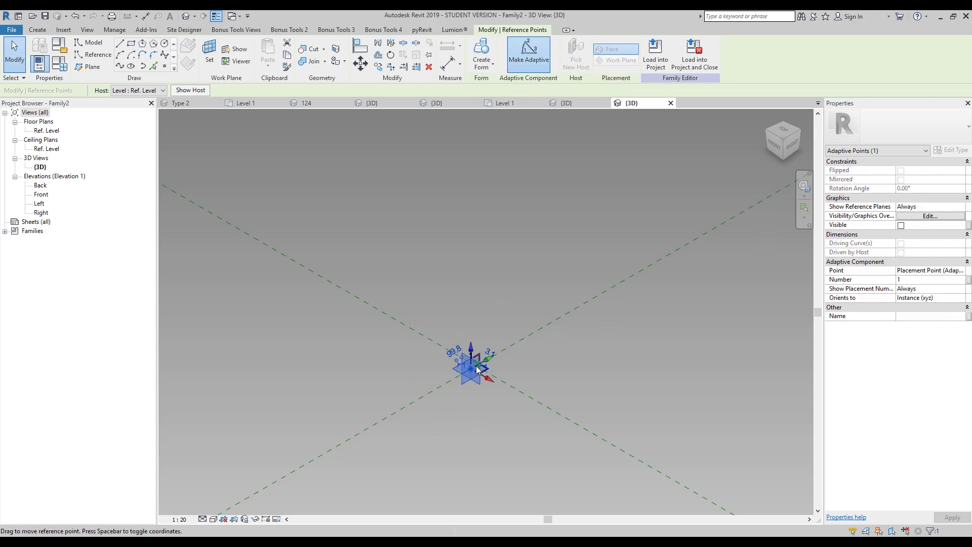
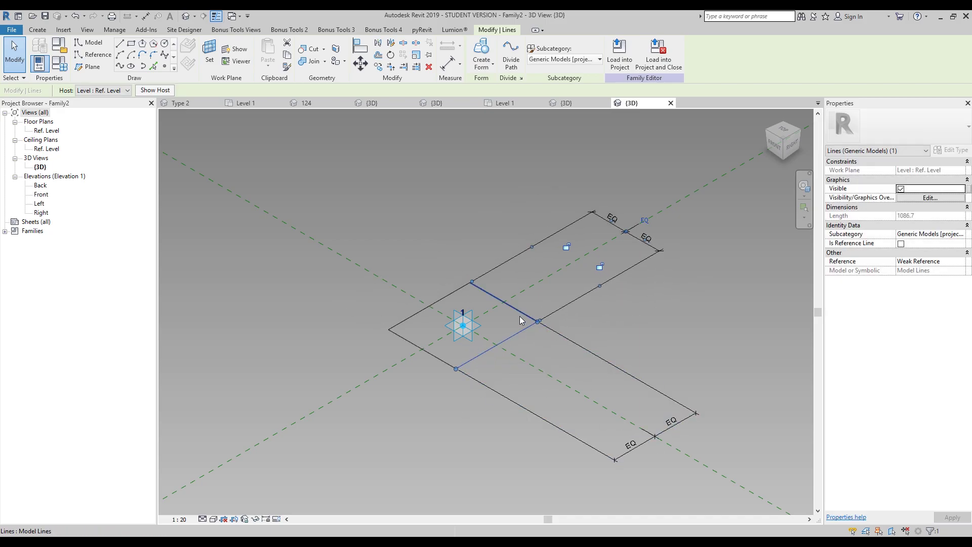
Step: Shorten one side of the square around the adaptive point to about 540 mm by moving an edge inward
left_click(508, 324)
left_click(522, 316)
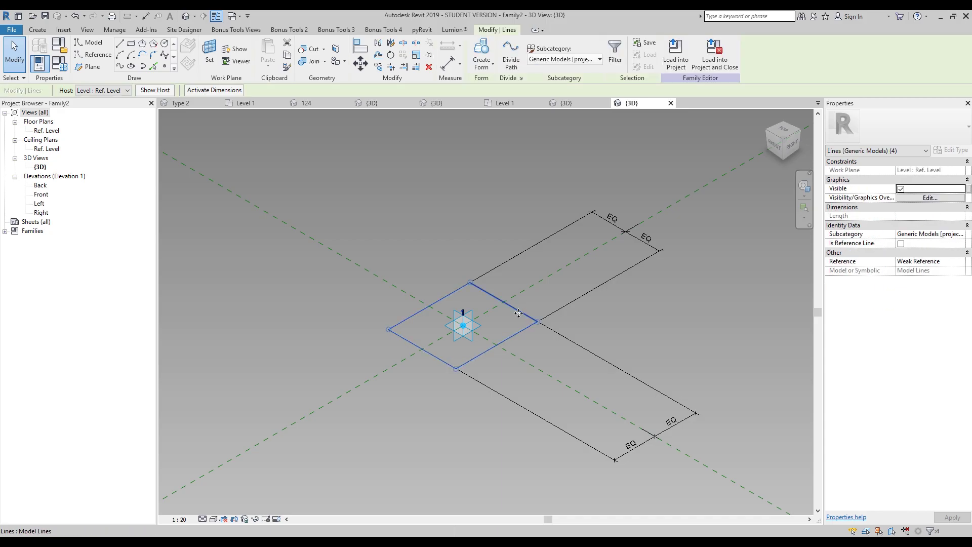
left_click_drag(511, 319, 496, 320)
left_click(642, 324)
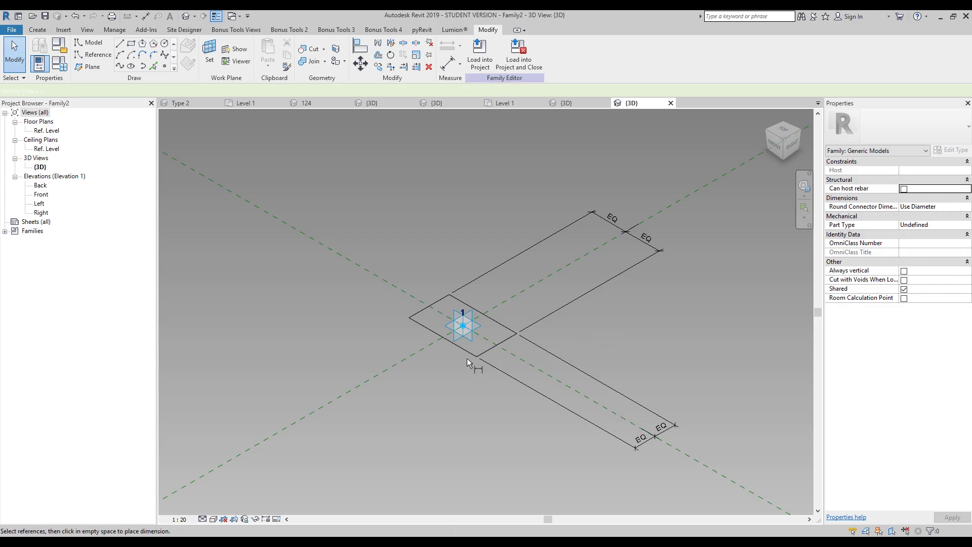
Step: Add overall aligned dimensions to both sides of the rectangle, outside the existing EQ dimensions
key("d")
key("i")
left_click(501, 370)
left_click(541, 347)
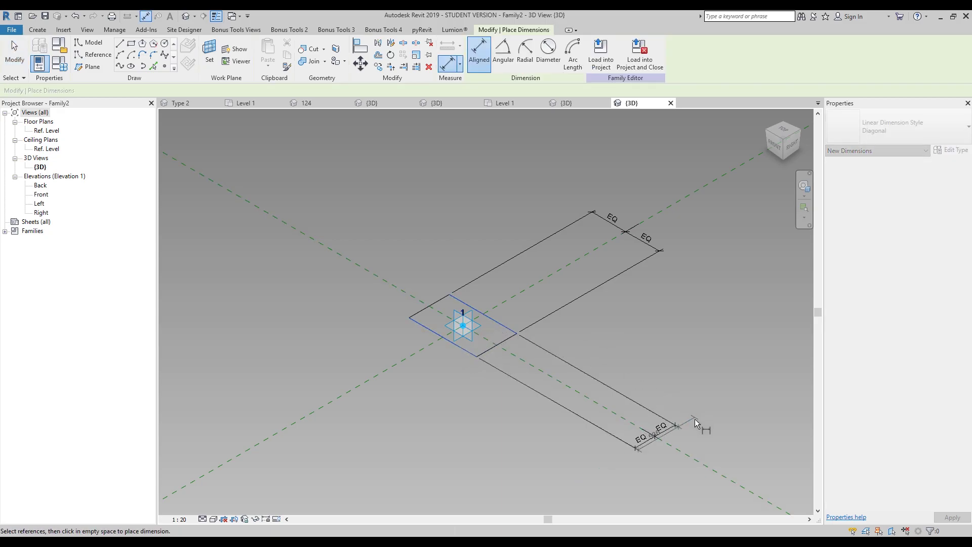
left_click(683, 450)
left_click(507, 339)
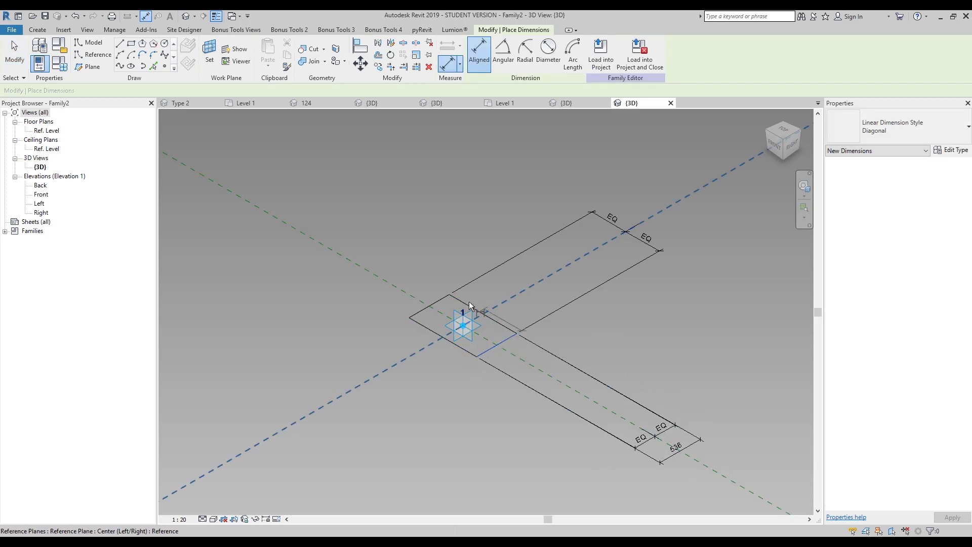
left_click(439, 300)
left_click(614, 193)
key("Escape")
key("Escape")
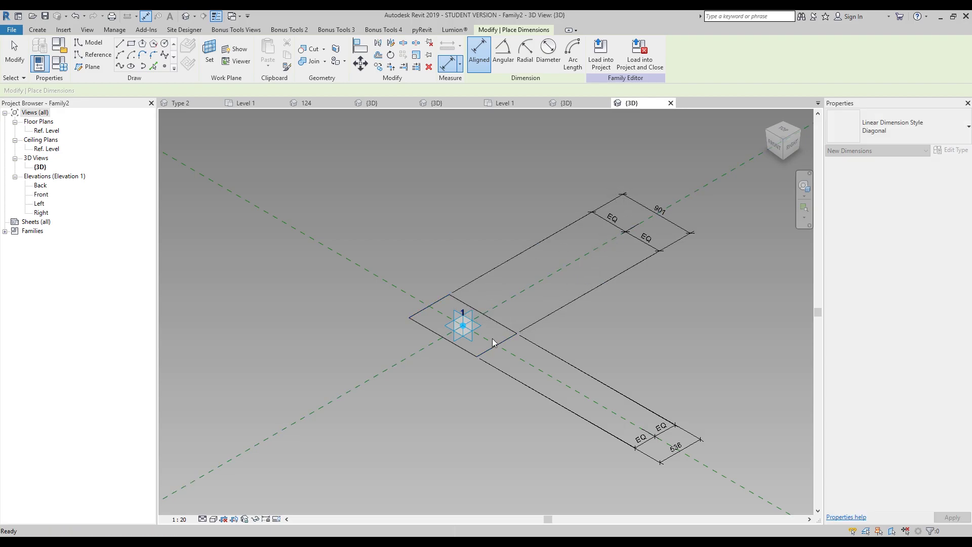
Step: Move the rectangle's edges inward to shrink it to about 441 x 423 mm around the adaptive point
scroll(494, 338, "up", 5)
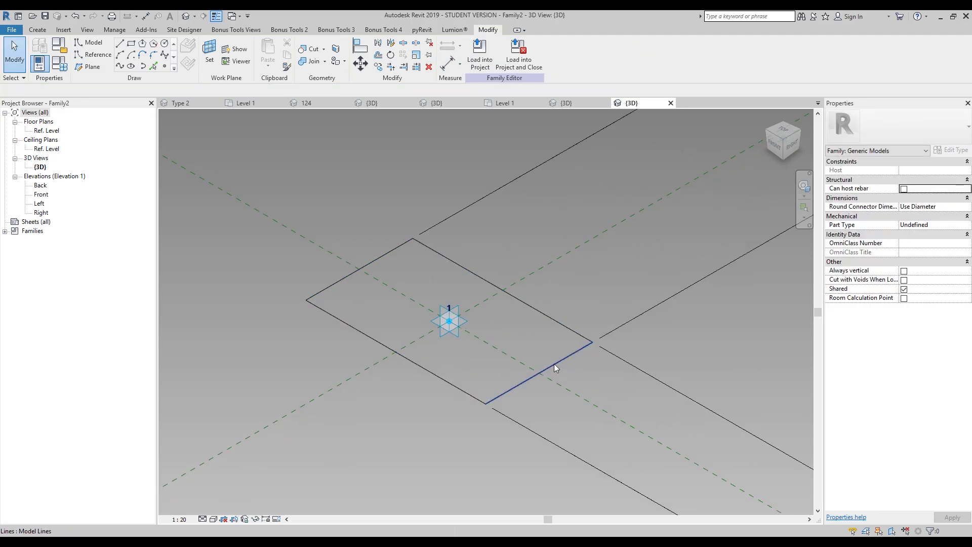
left_click(553, 364)
left_click_drag(554, 363, 546, 315)
scroll(547, 316, "down", 3)
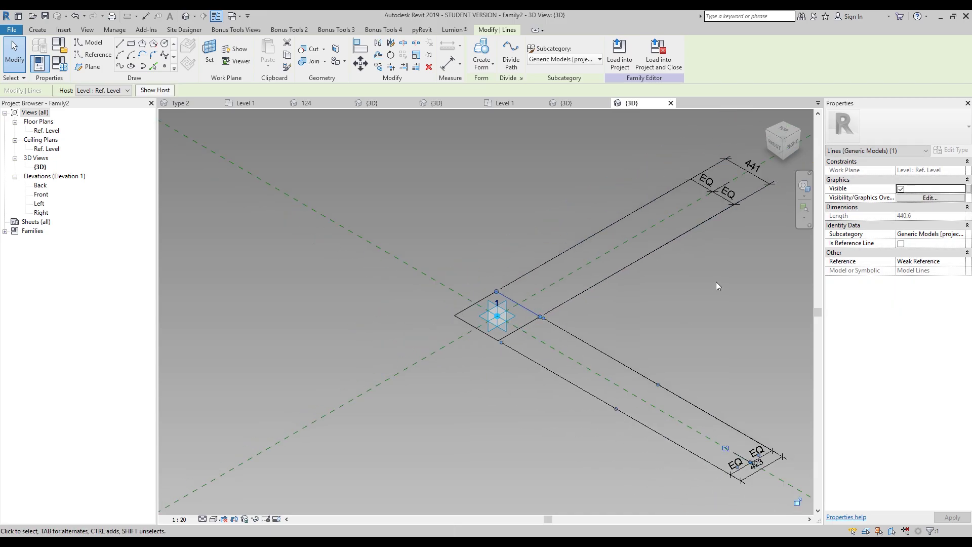
middle_click_drag(789, 405, 666, 389)
left_click(688, 366)
Step: Create a solid form from the closed rectangle chain around the adaptive point
middle_click_drag(523, 287, 581, 286)
key("Tab")
left_click(418, 348)
left_click(481, 55)
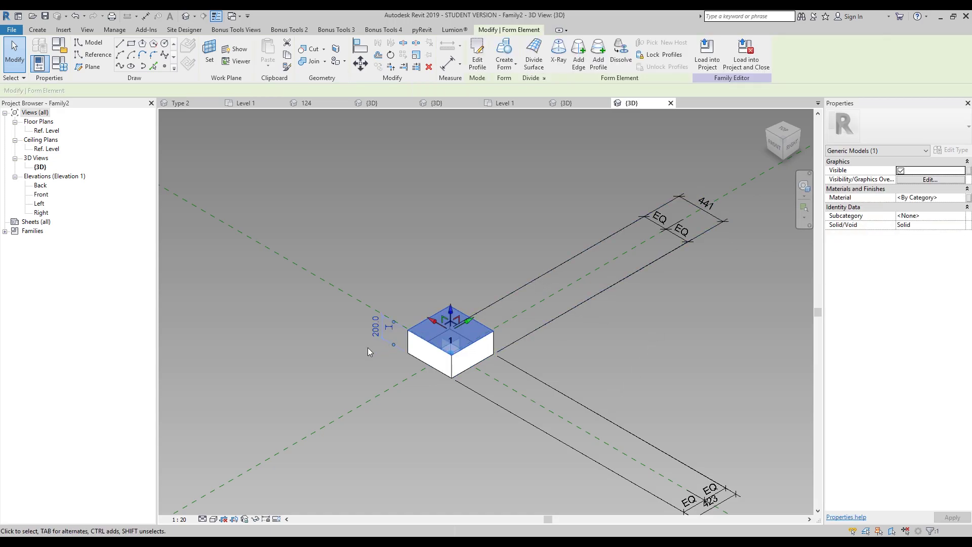
Step: Make the box's temporary height dimension permanent and label it with a new instance family parameter named H
scroll(376, 338, "up", 1)
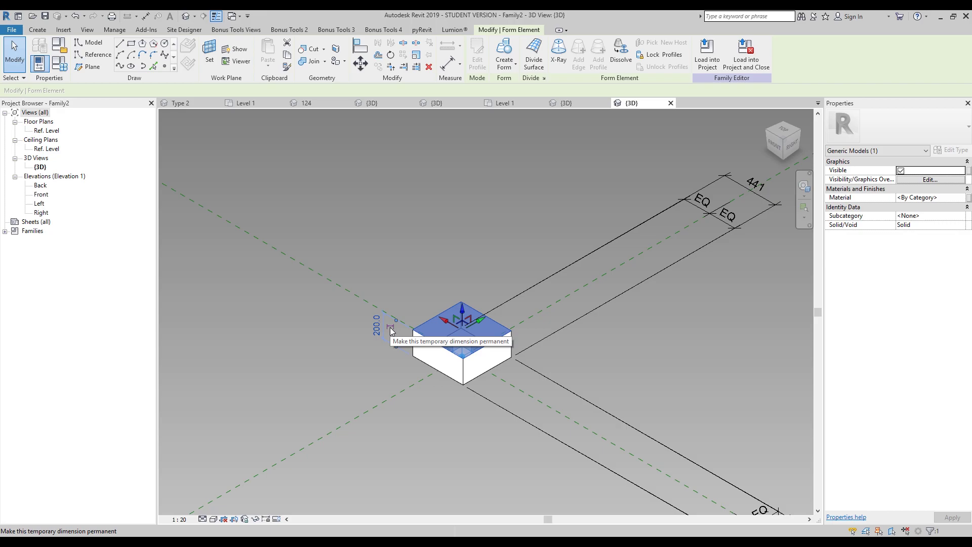
left_click(392, 331)
left_click(420, 259)
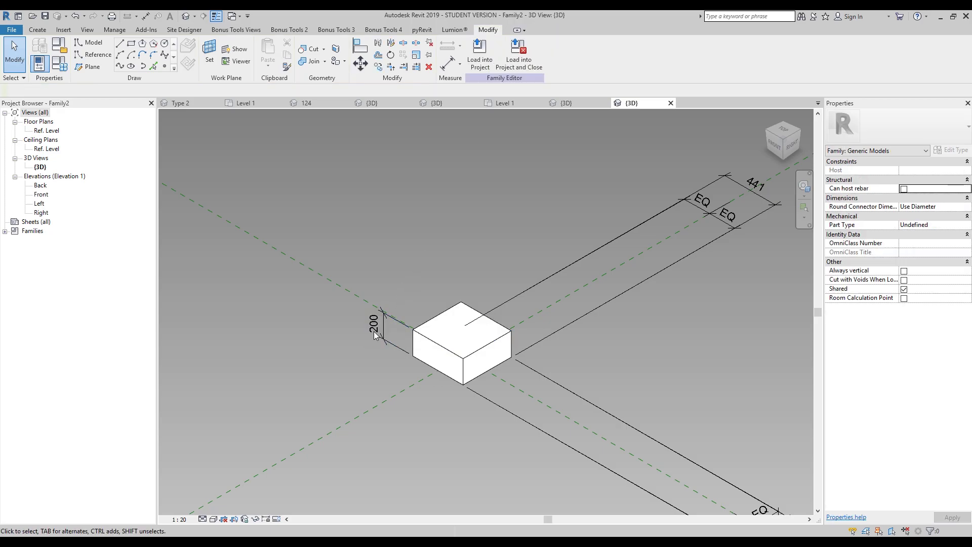
left_click(390, 341)
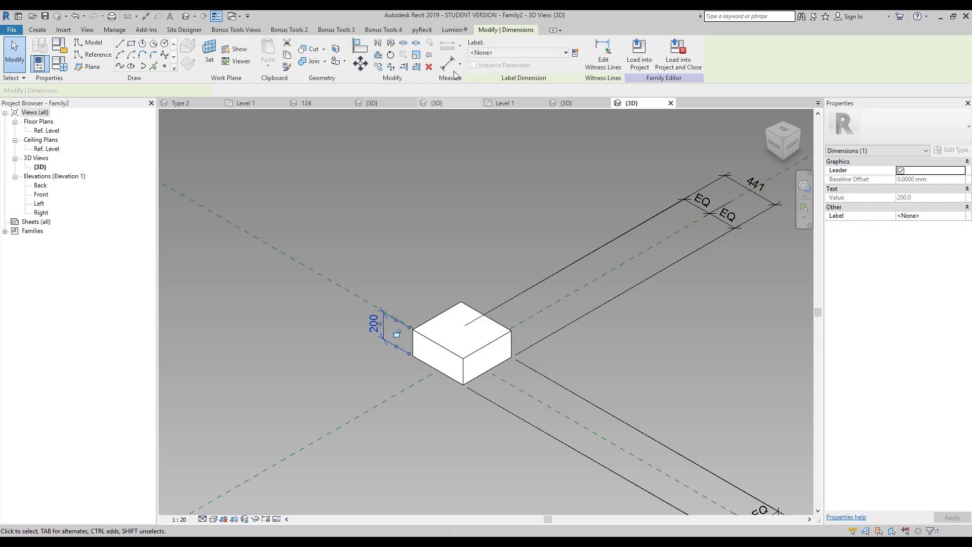
left_click(575, 52)
type("H")
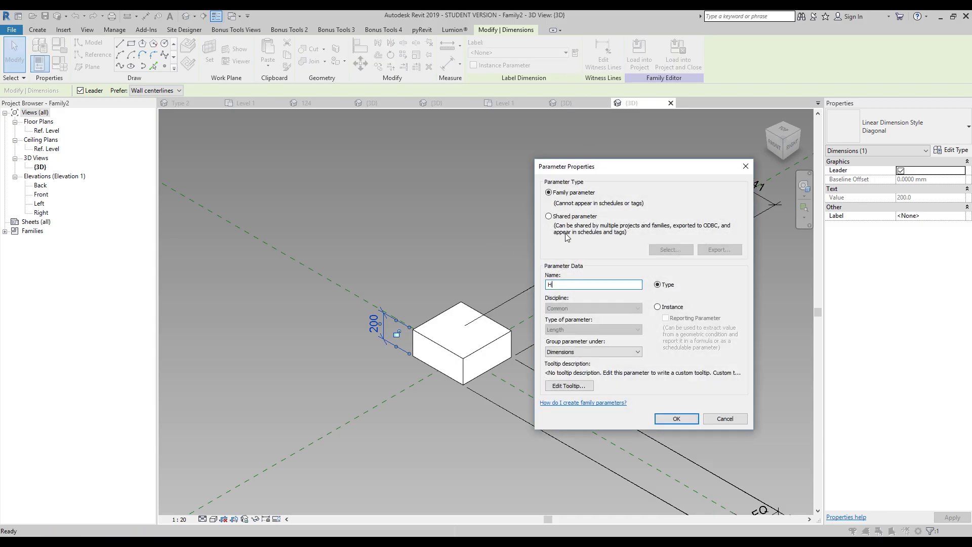
left_click(658, 307)
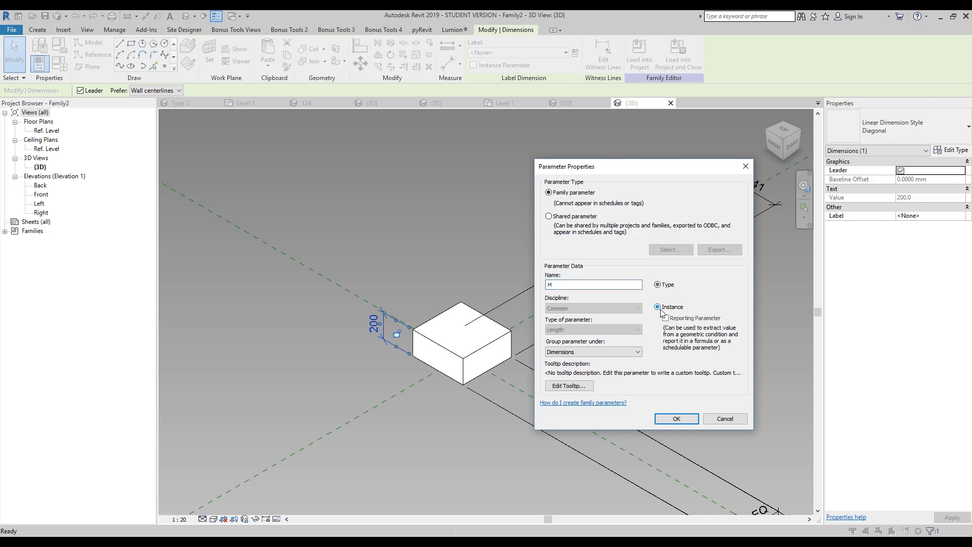
left_click(668, 418)
left_click(672, 383)
scroll(598, 317, "down", 3)
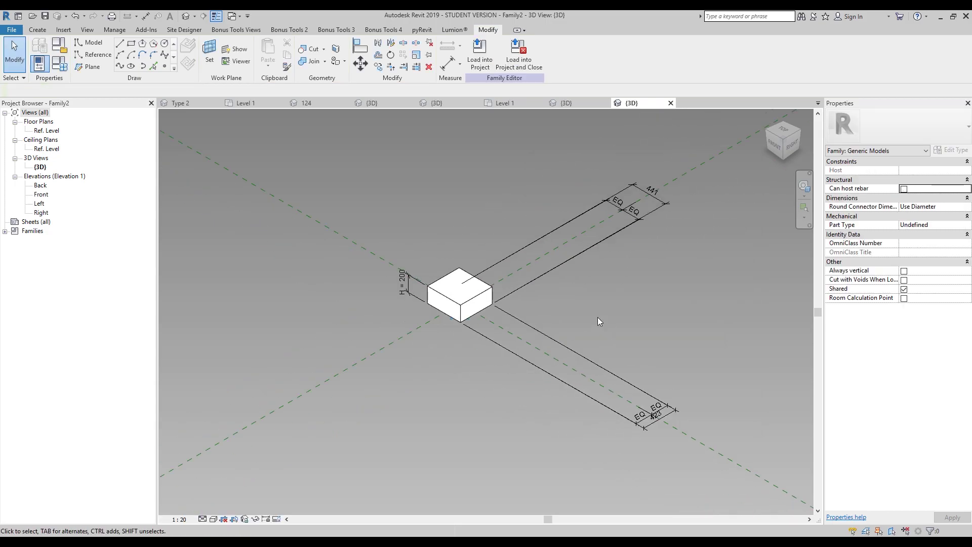
Step: Load the box family into Project2 only
scroll(619, 343, "up", 1)
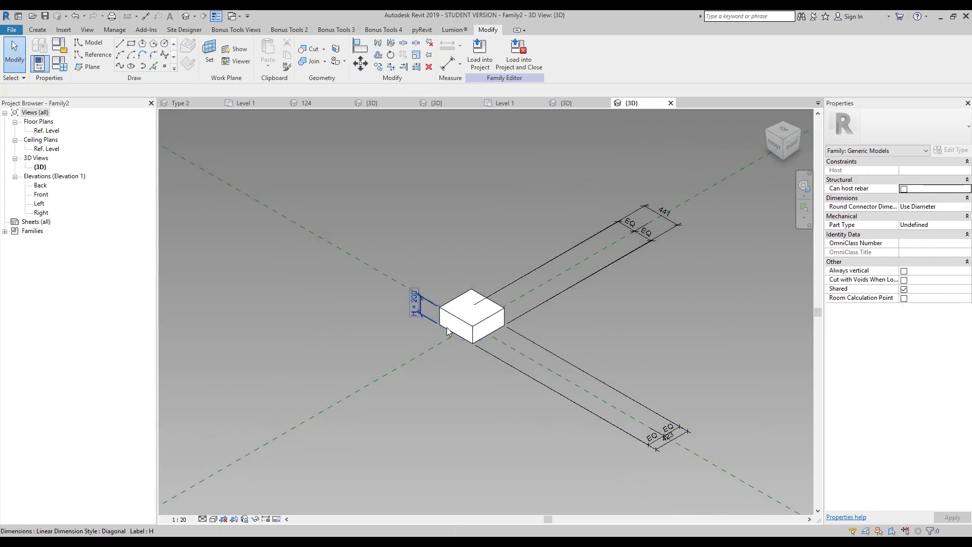
left_click(480, 56)
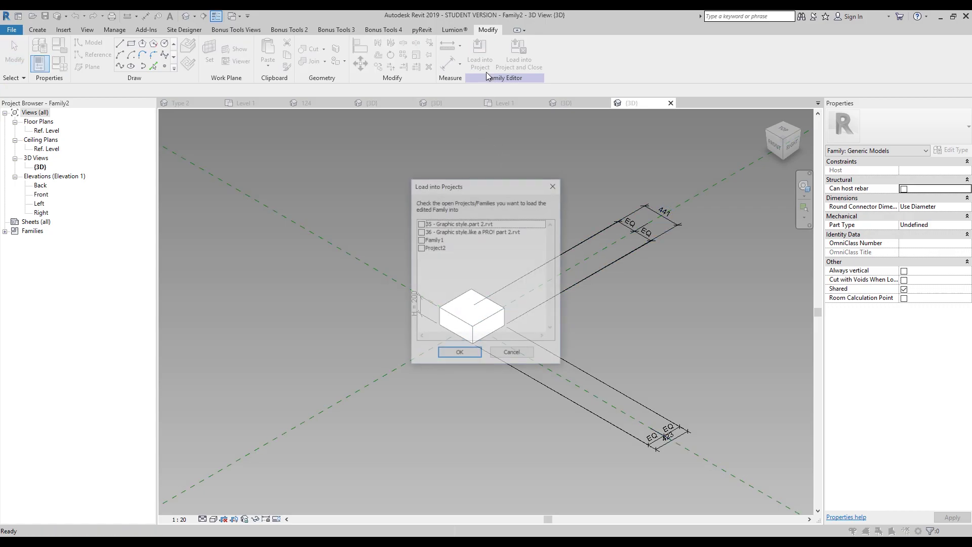
left_click(420, 248)
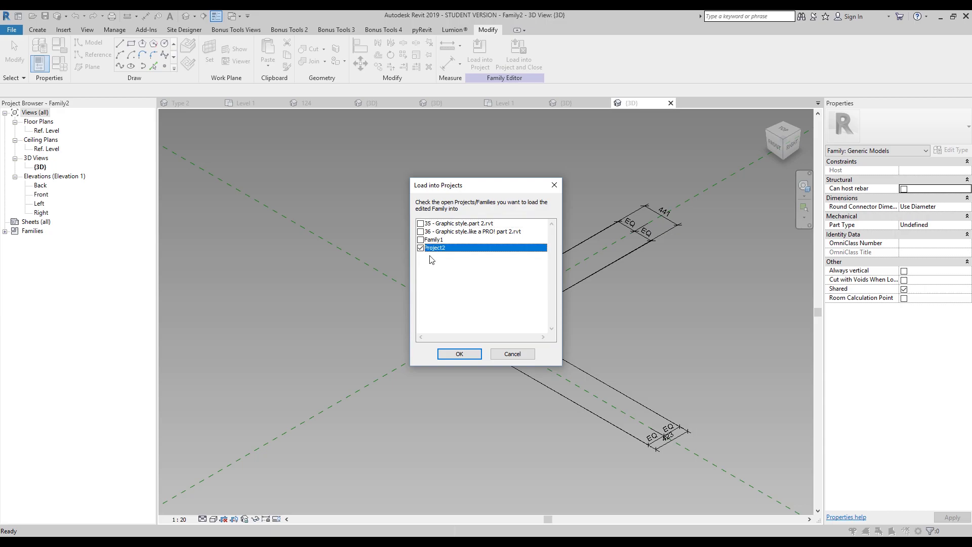
left_click(459, 354)
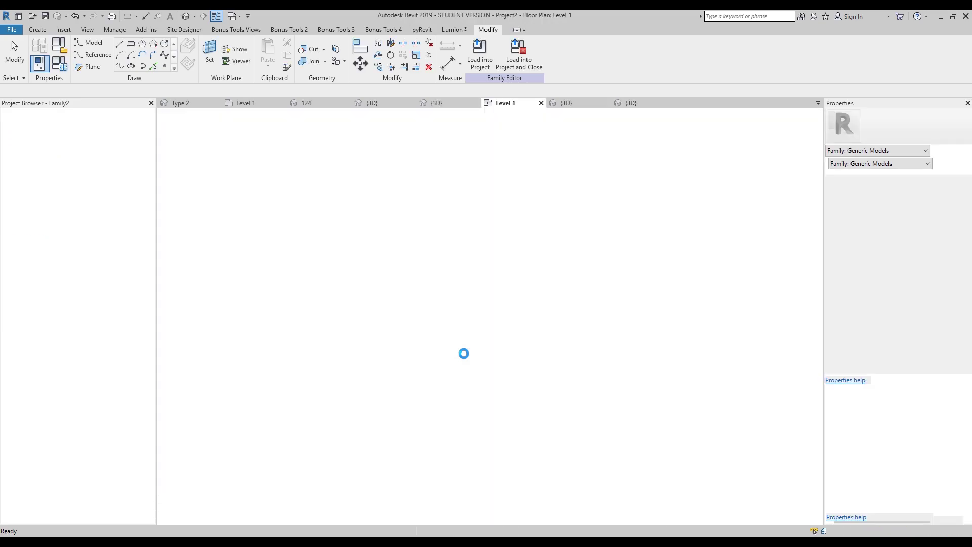
Step: Place one Family2 box on the square floor in the Level 1 plan, just outside the circle's lower-left edge
scroll(462, 351, "up", 1)
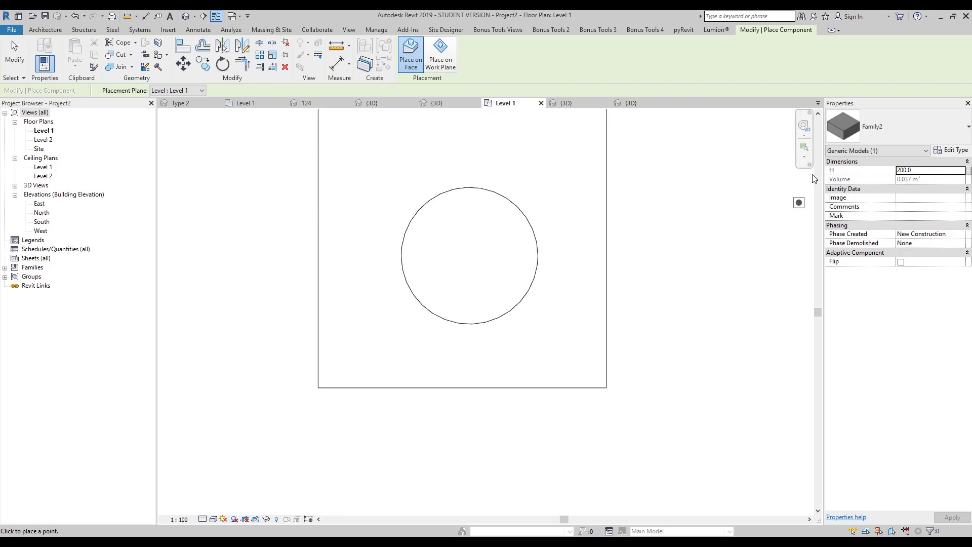
left_click(429, 349)
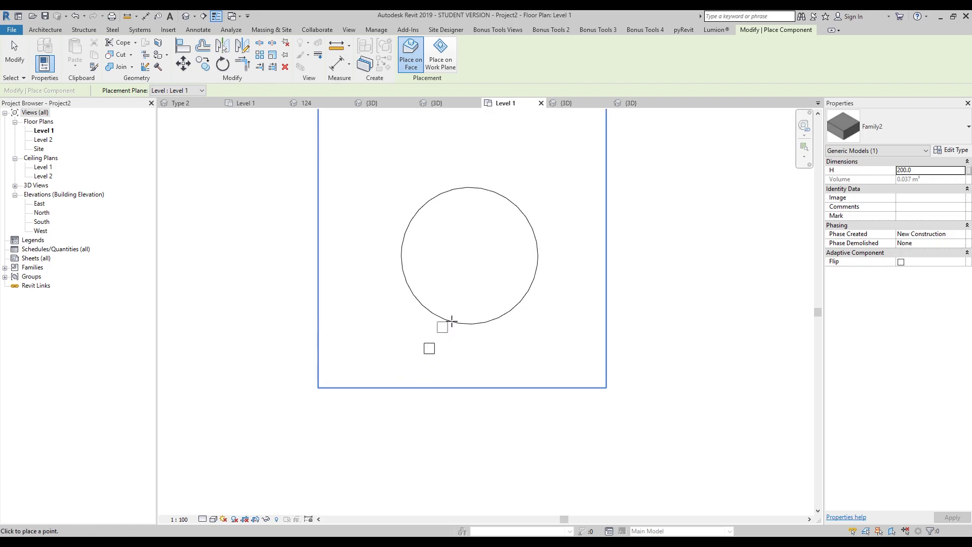
key("Escape")
key("Escape")
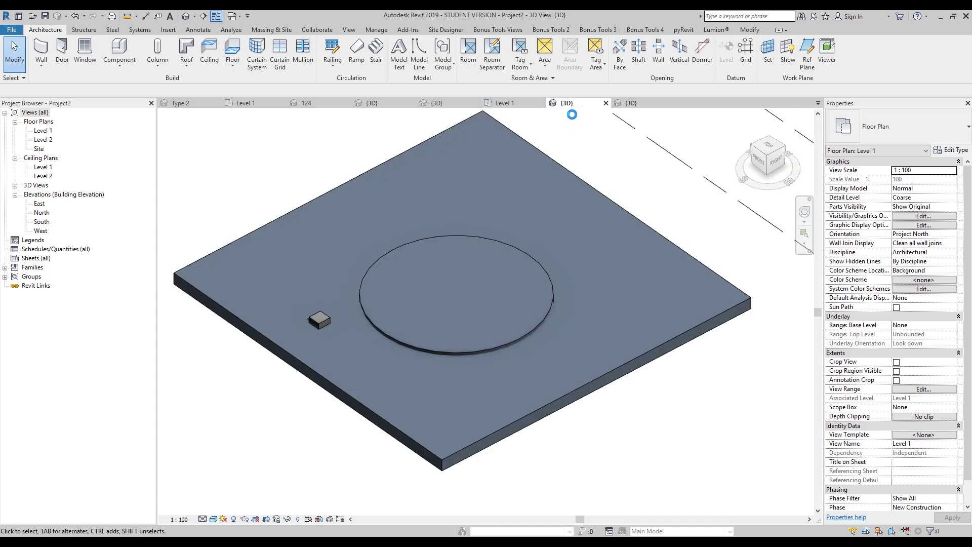
Step: Switch to the project's 3D view and inspect the placed box beside the circular floor
scroll(303, 316, "up", 2)
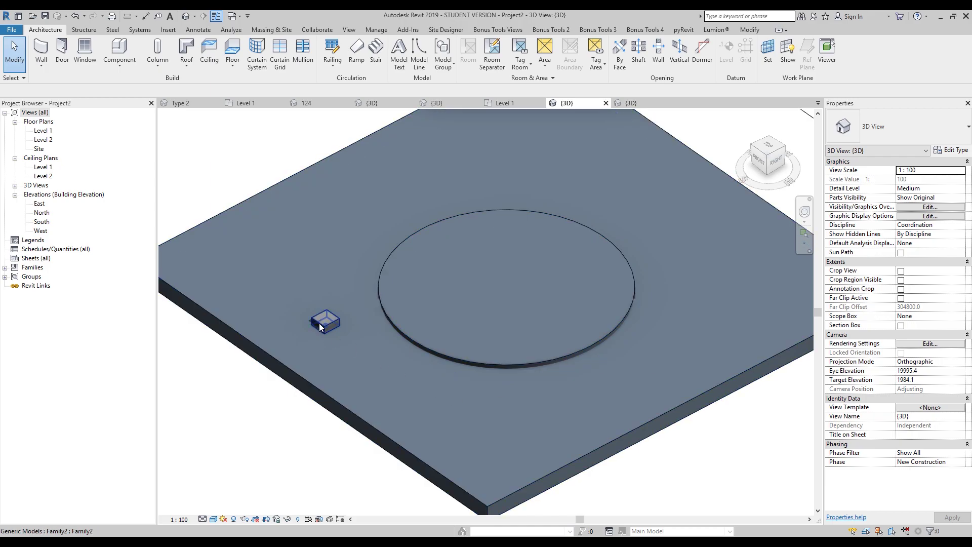
middle_click_drag(322, 325, 291, 357)
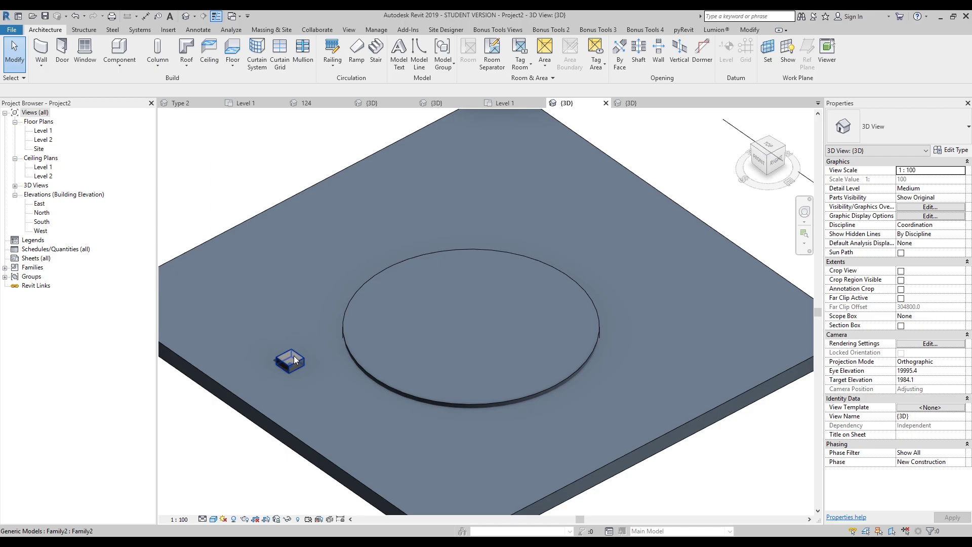
scroll(319, 368, "down", 4)
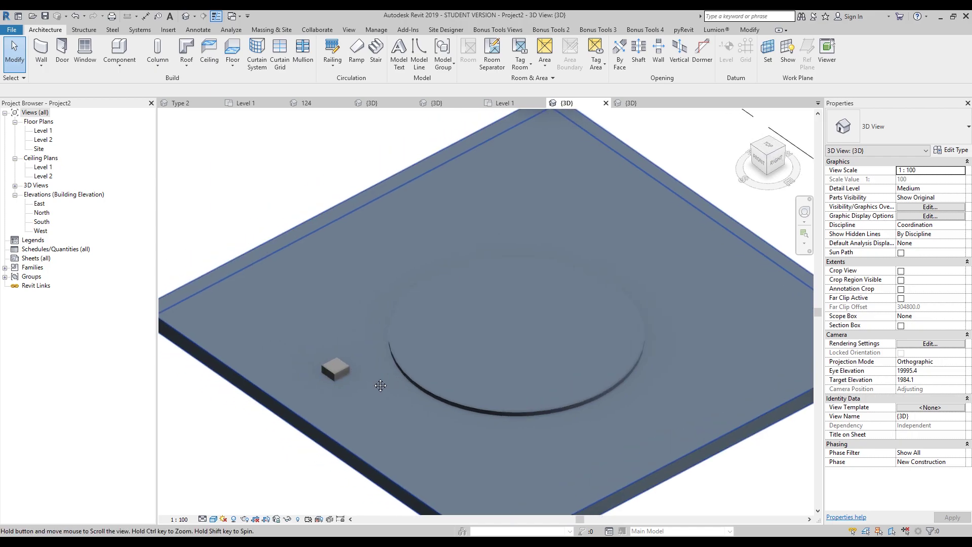
middle_click_drag(377, 371, 451, 357, "shift")
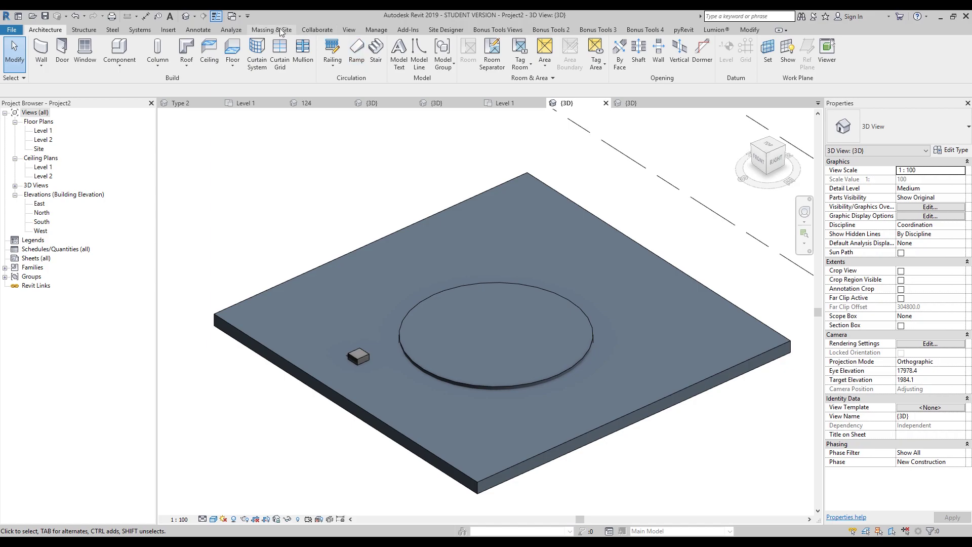
Step: Switch to Dynamo, close the session tied to another document, and reopen it for Project2 with adaptive array.dyn
left_click(375, 29)
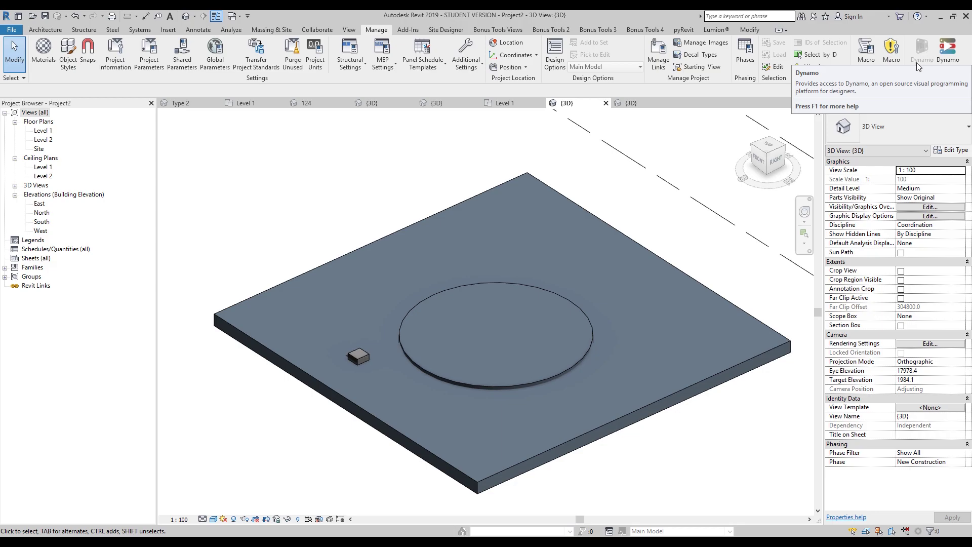
mouse_move(358, 542)
left_click(437, 472)
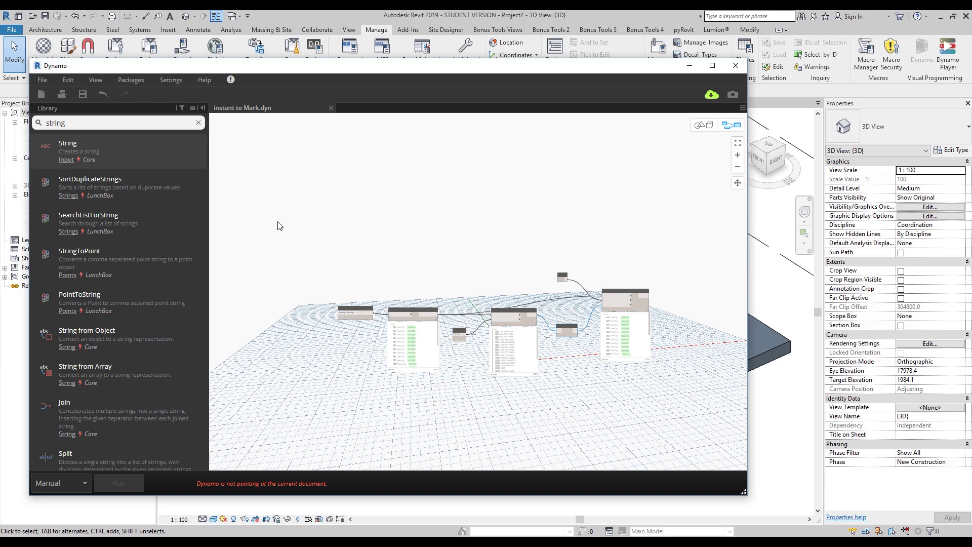
left_click(43, 79)
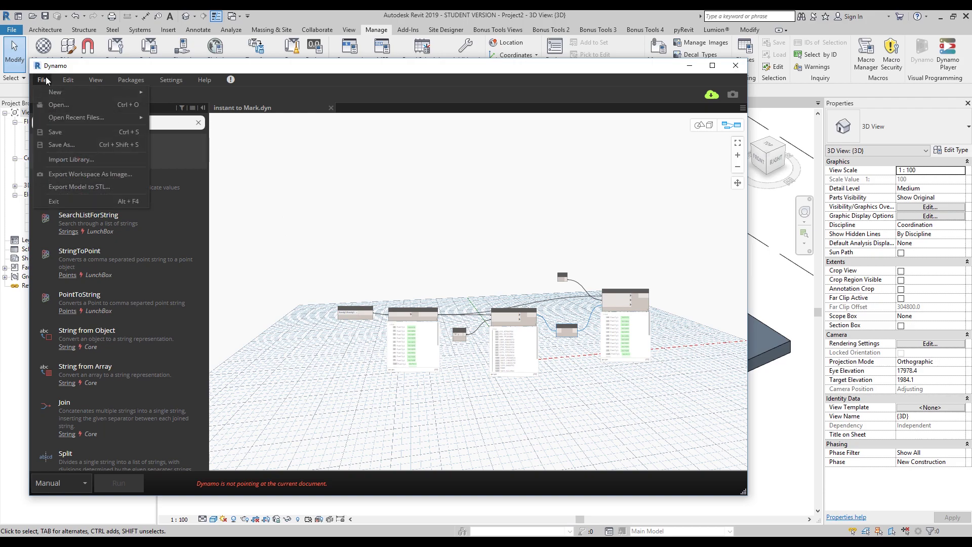
left_click(152, 144)
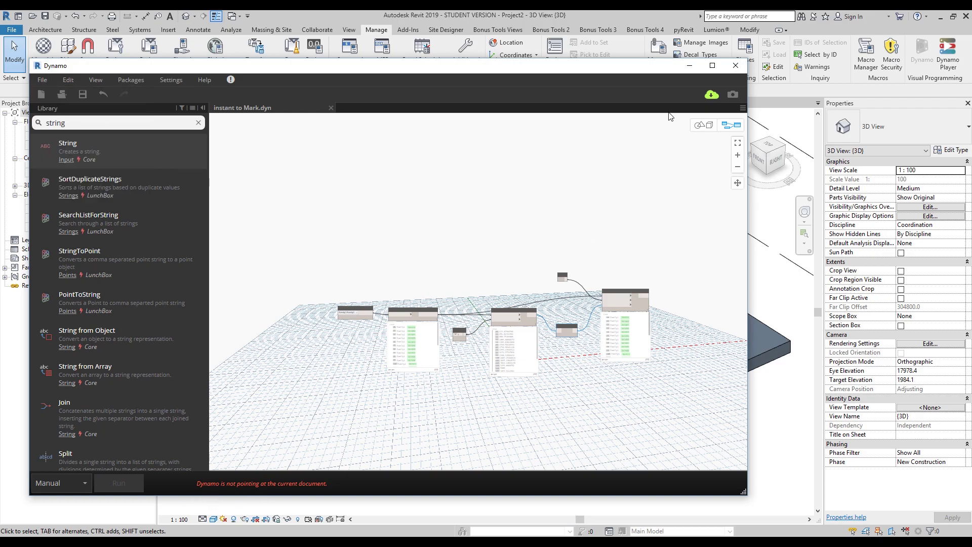
left_click(735, 65)
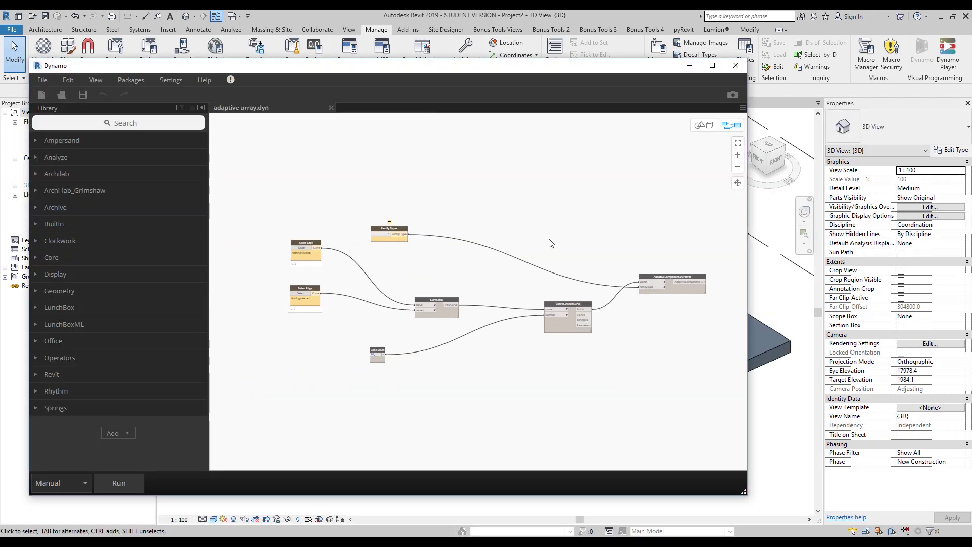
Step: Set the Family Types node to Family2:Family2 in the adaptive array graph
left_click_drag(534, 206, 212, 313)
key("Delete")
scroll(504, 293, "up", 5)
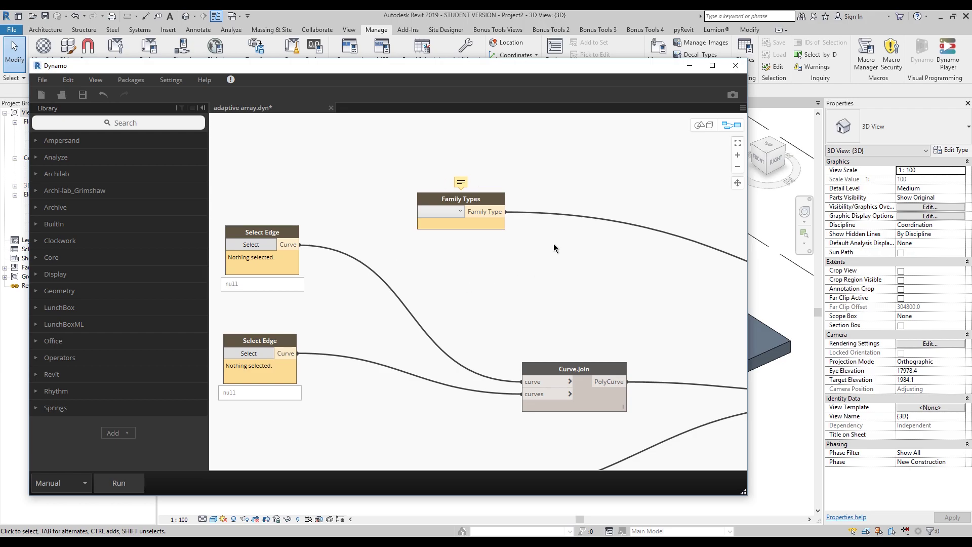
left_click(448, 212)
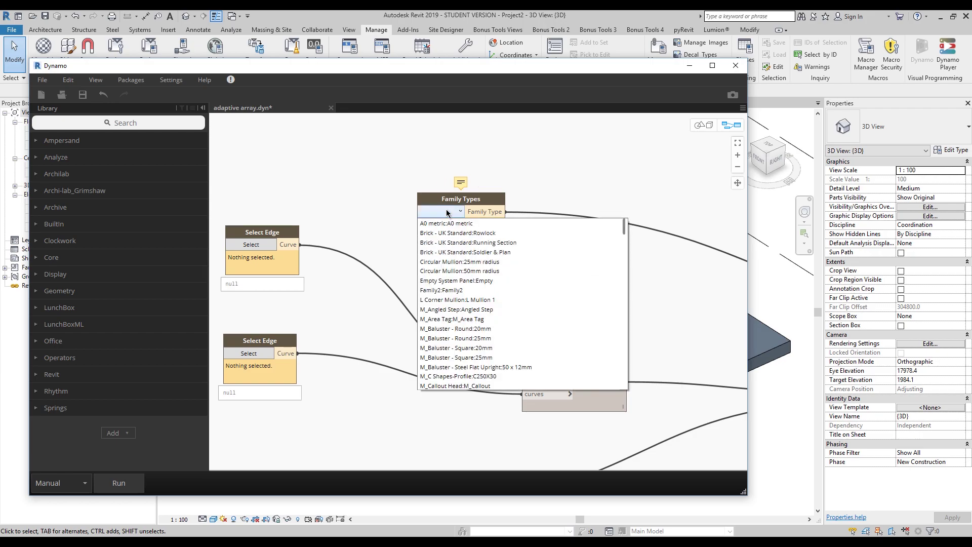
left_click(448, 291)
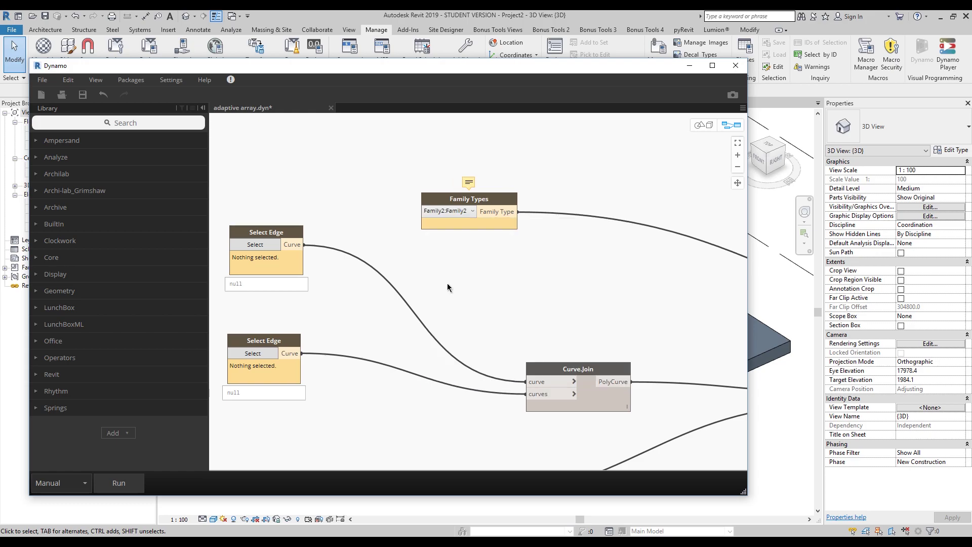
left_click(456, 216)
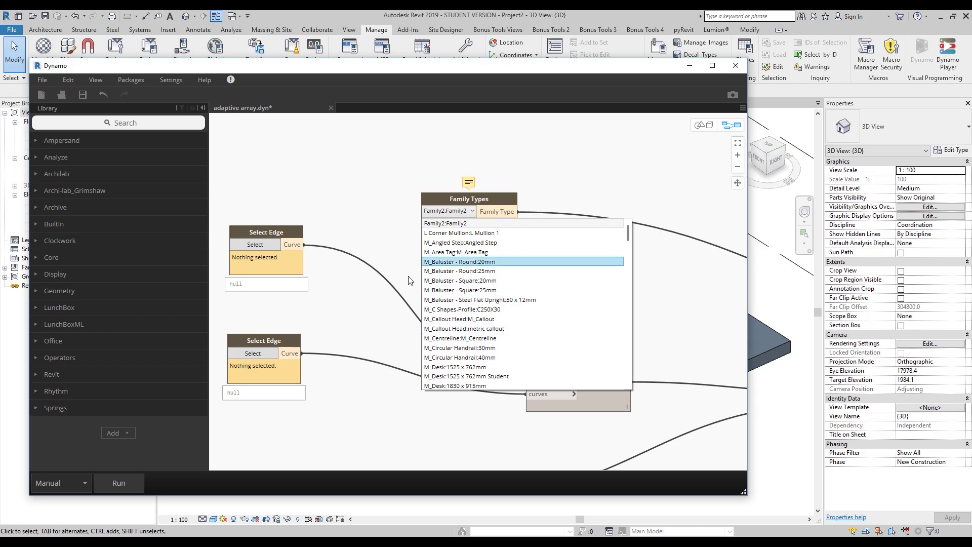
left_click(372, 211)
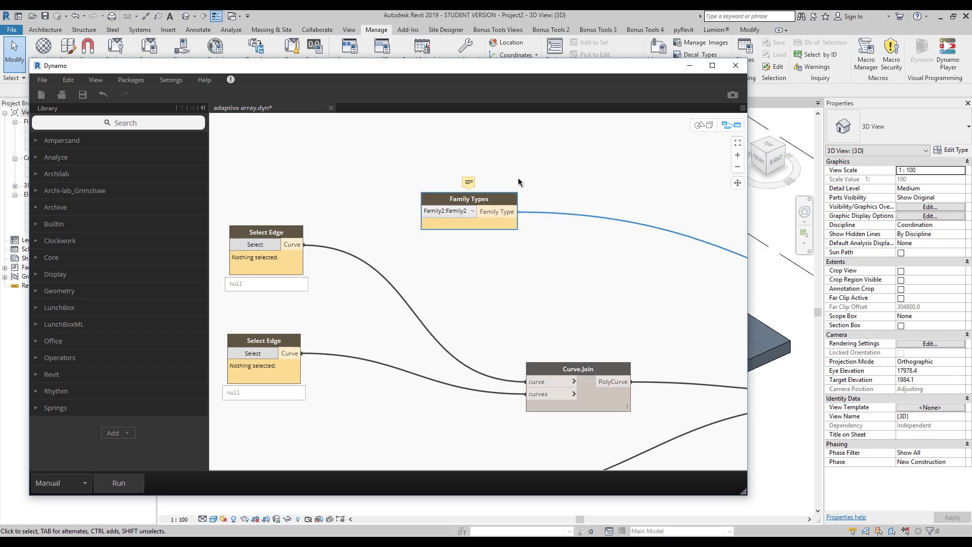
left_click_drag(477, 203, 522, 182)
Step: Assign the two half-circle edges of the circular floor to the two Select Edge nodes
middle_click_drag(442, 336, 512, 288)
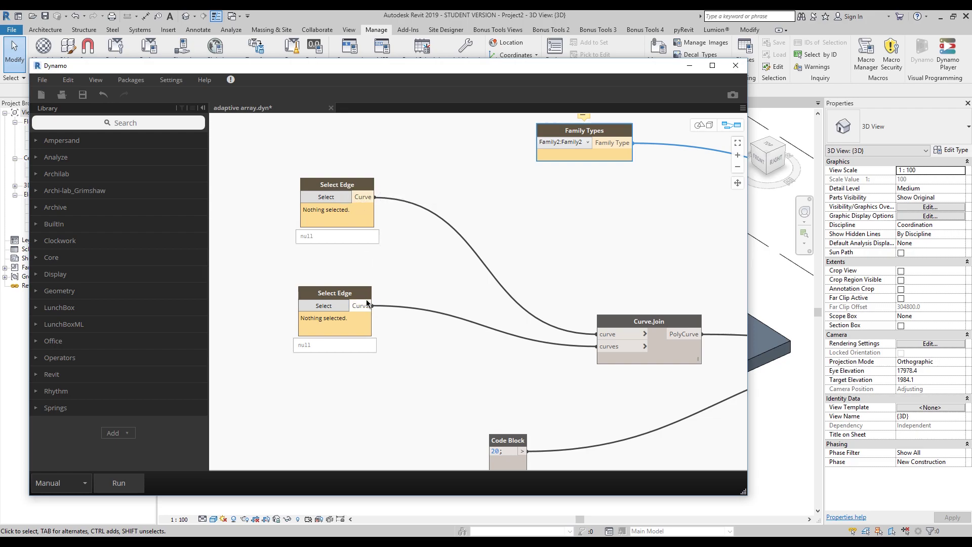
left_click_drag(228, 68, 694, 83)
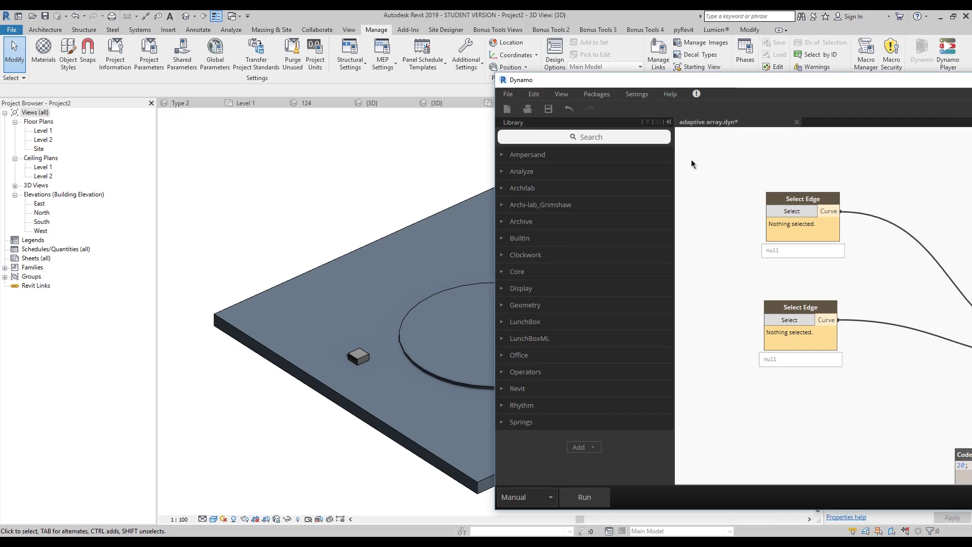
left_click(786, 211)
middle_click_drag(440, 292, 291, 273)
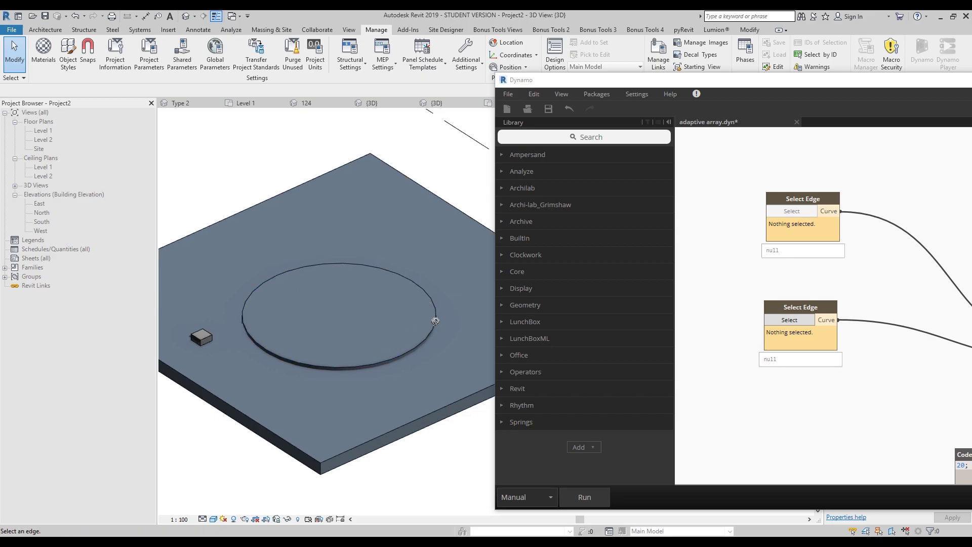
left_click(280, 351)
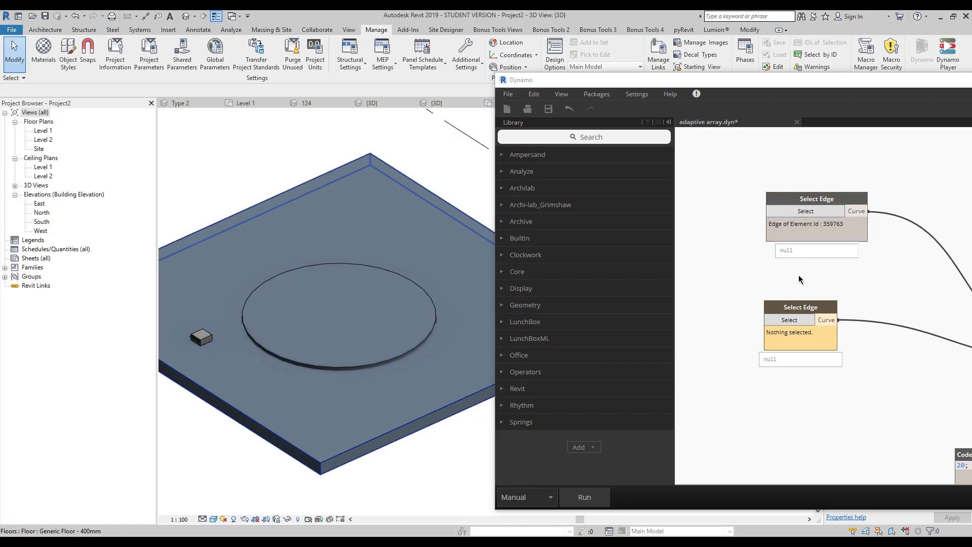
left_click(790, 322)
left_click(387, 272)
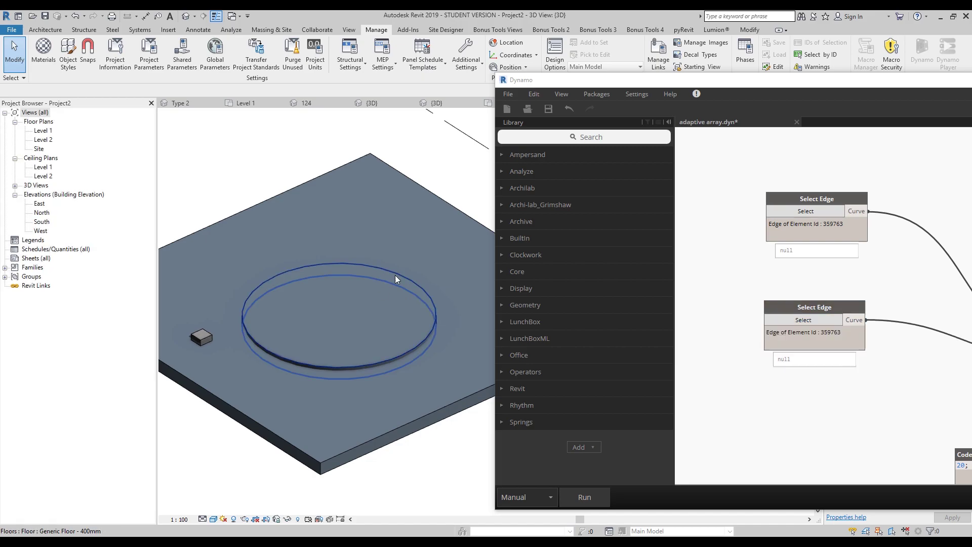
Step: Reattach the Code Block's wire to the Number input of Curves.DivideCurve and run the graph
scroll(801, 407, "down", 3)
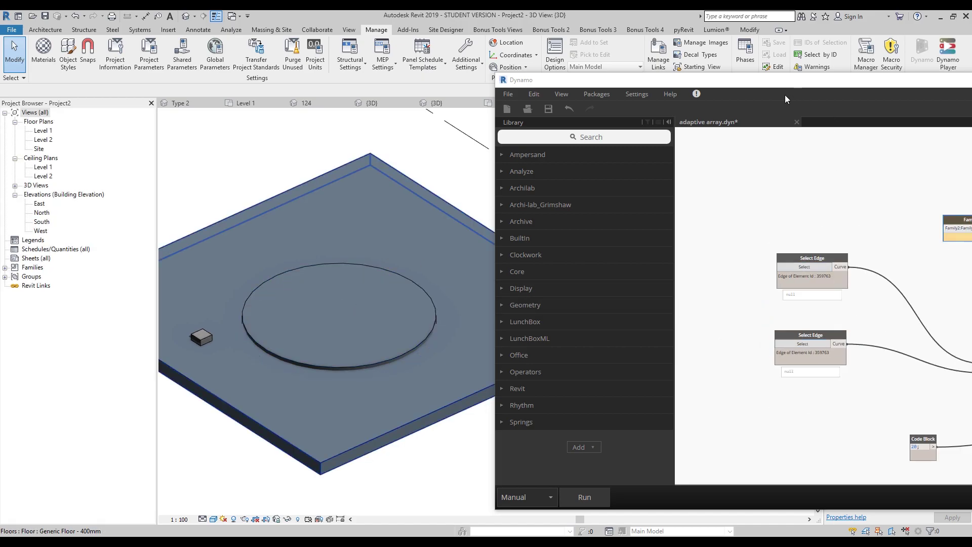
left_click_drag(791, 86, 451, 48)
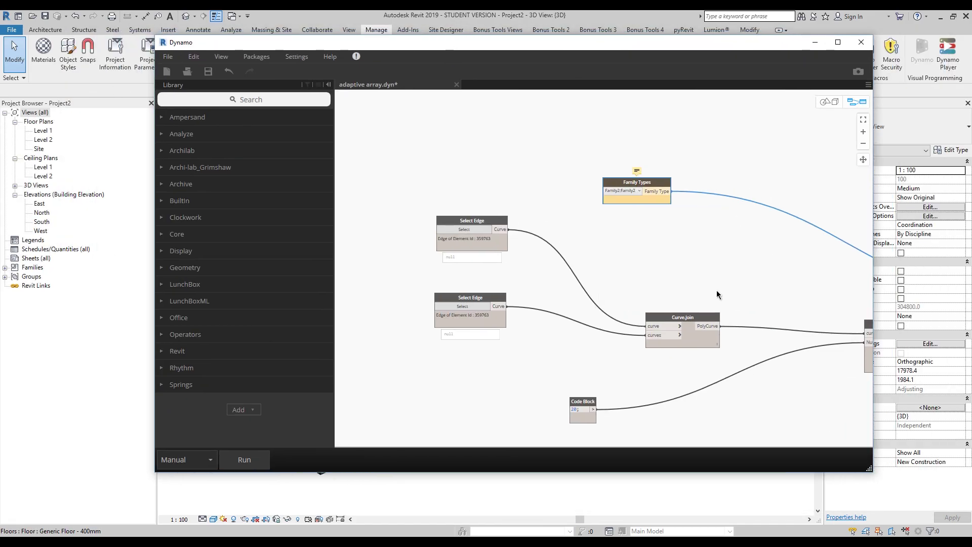
middle_click_drag(784, 349, 601, 337)
left_click(679, 325)
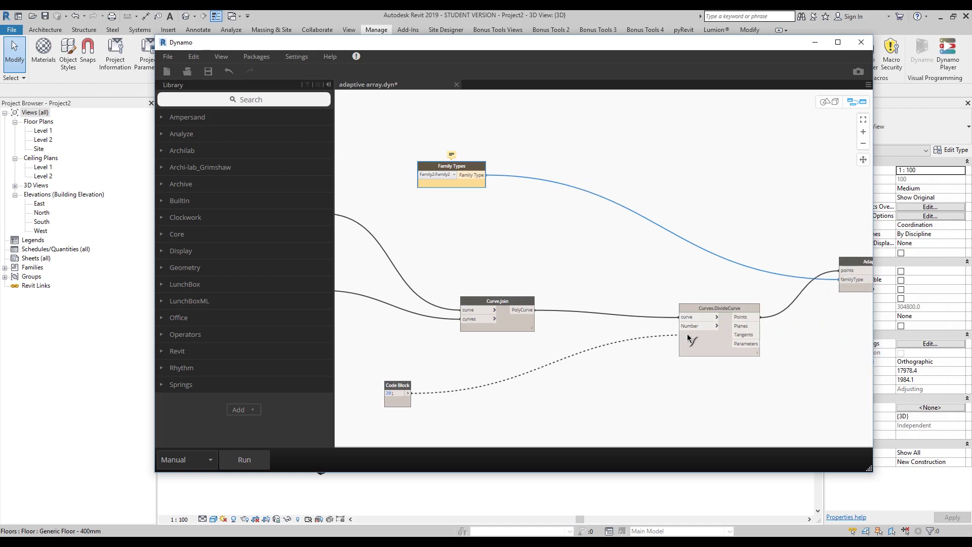
left_click(689, 326)
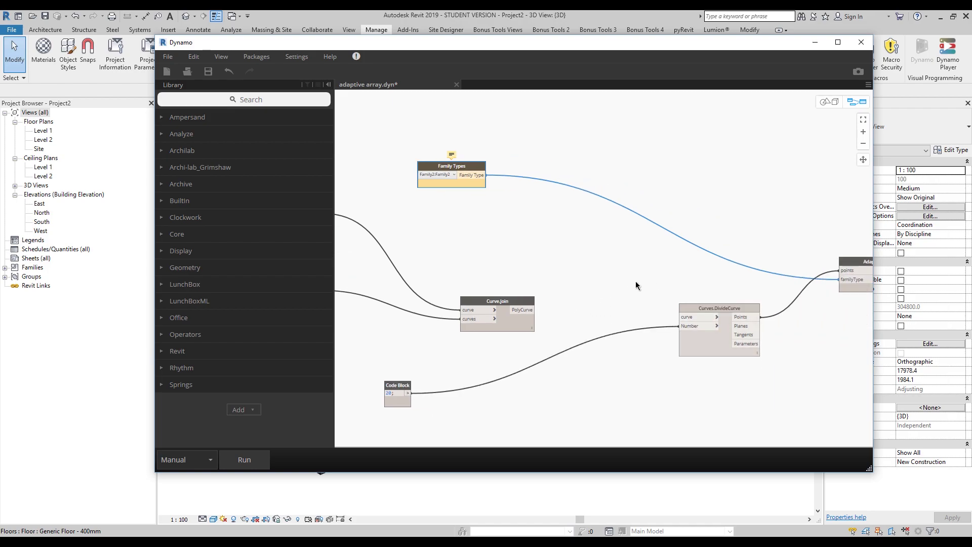
left_click(238, 458)
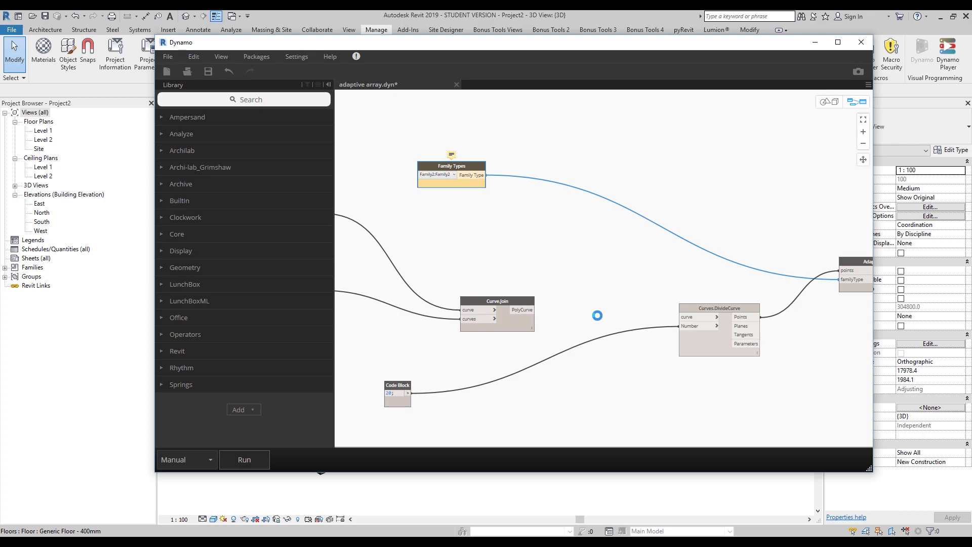
Step: Examine the generated curve geometry in Dynamo's 3D background preview and return to the node graph
middle_click_drag(597, 304, 605, 245)
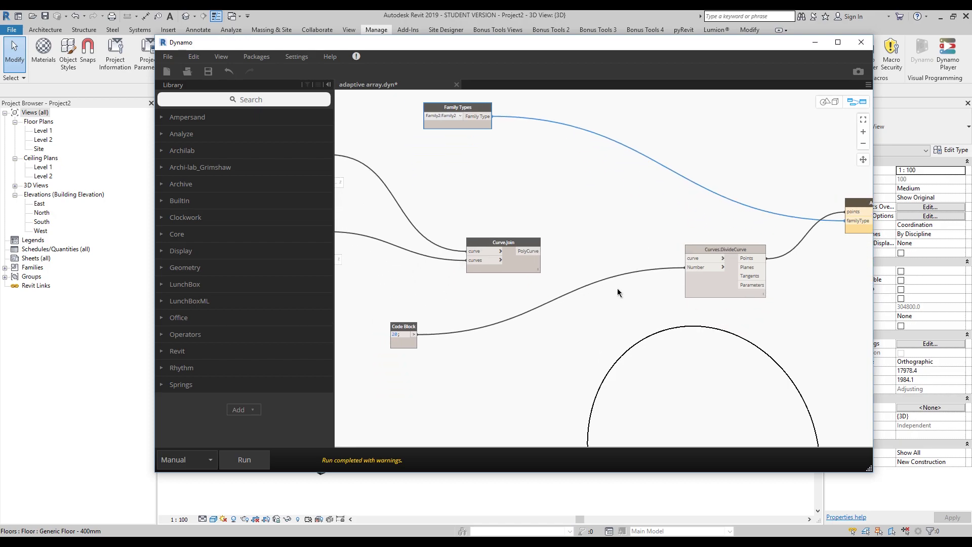
left_click(825, 101)
scroll(583, 288, "down", 4)
scroll(583, 288, "up", 5)
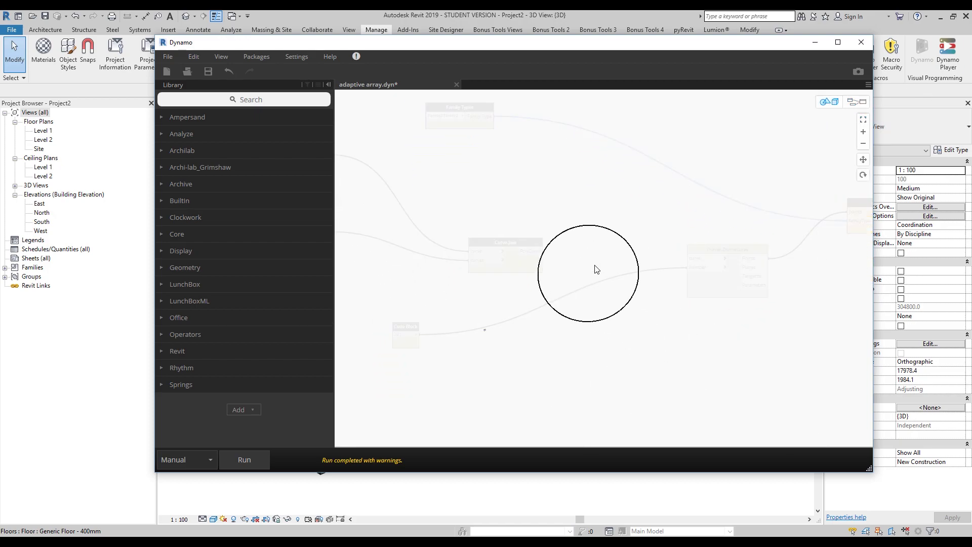
left_click(853, 101)
Step: Connect the PolyCurve output of Curve.Join to the curve input of Curves.DivideCurve
middle_click_drag(292, 142, 408, 191)
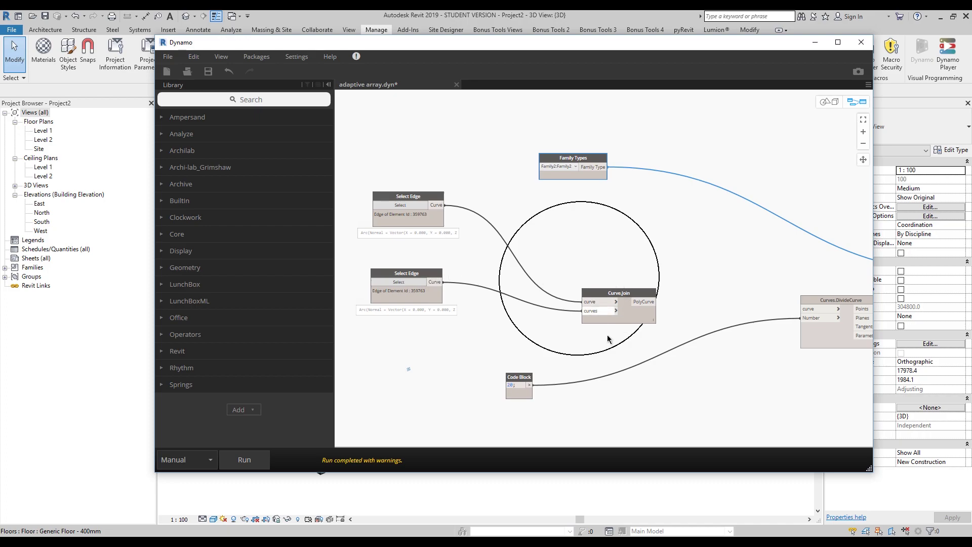
middle_click_drag(657, 300, 514, 306)
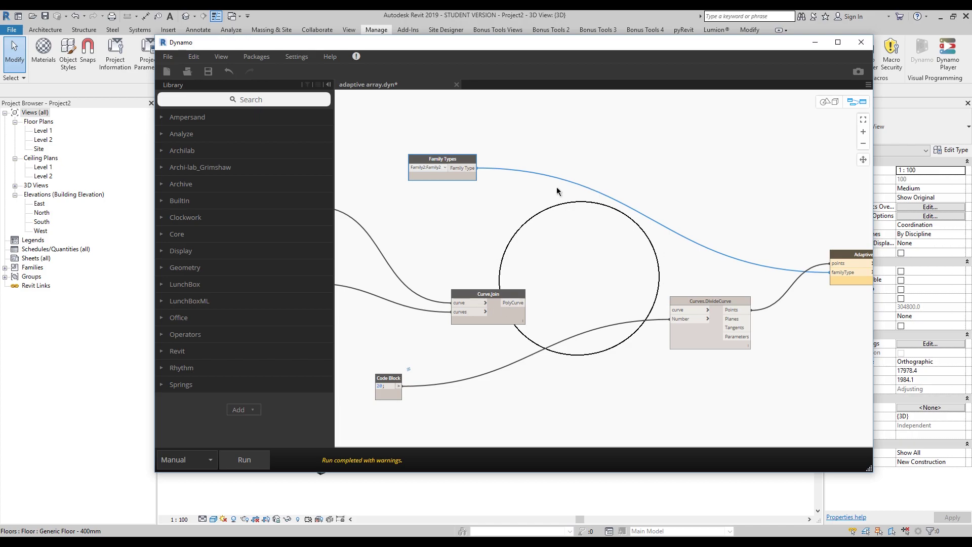
left_click_drag(524, 303, 674, 311)
middle_click_drag(659, 335, 709, 316)
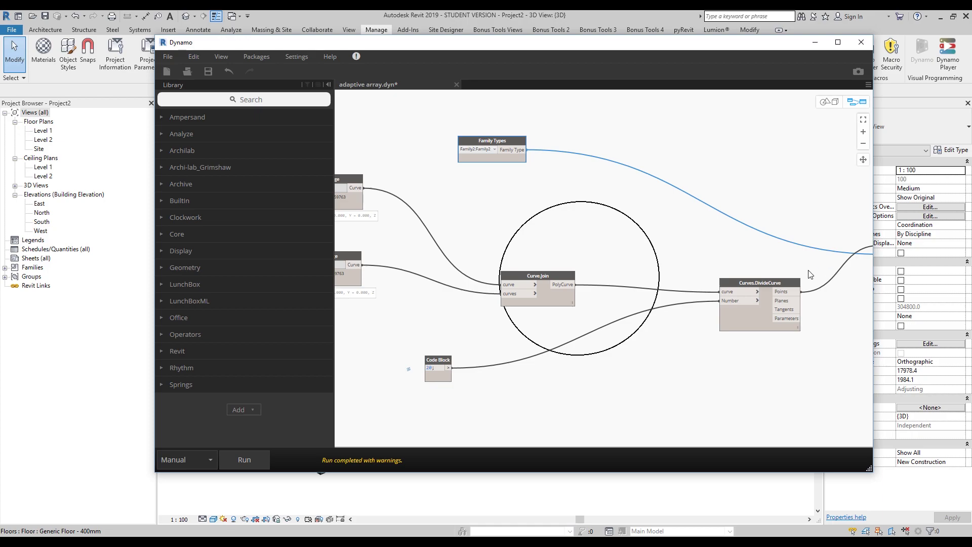
Step: Uncover the Revit 3D view and rerun the graph to array the Family2 boxes around the circular floor's edge
mouse_move(438, 375)
left_click_drag(354, 42, 522, 29)
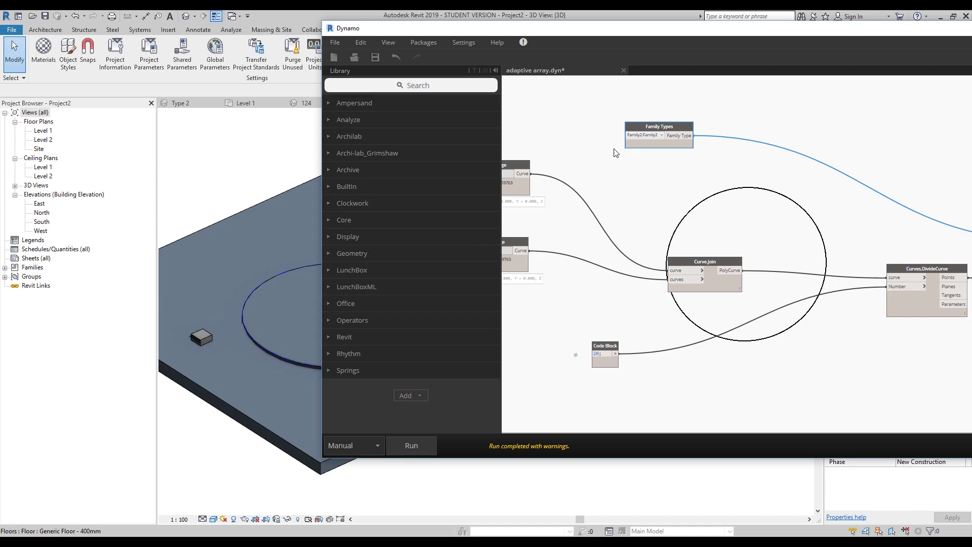
left_click_drag(620, 40, 365, 68)
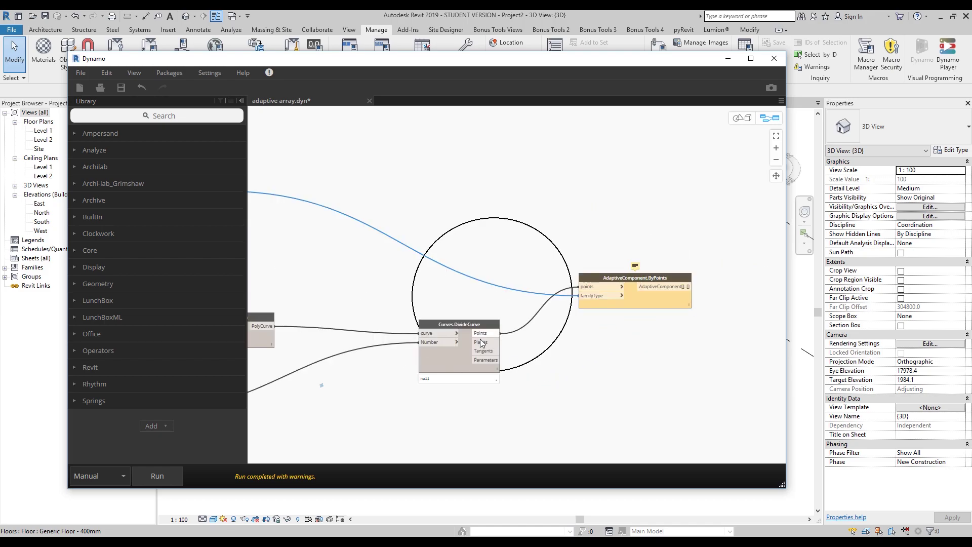
middle_click_drag(457, 334, 520, 333)
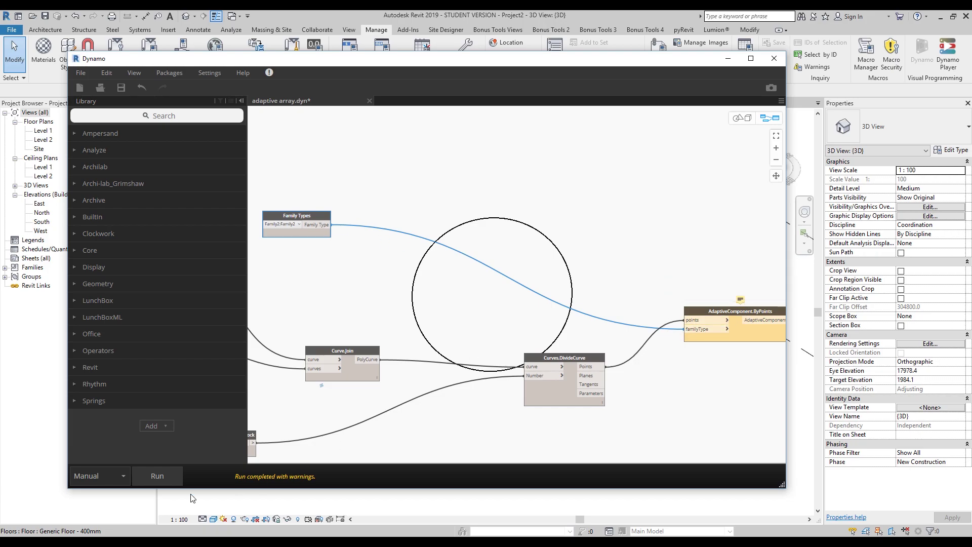
left_click_drag(173, 62, 660, 55)
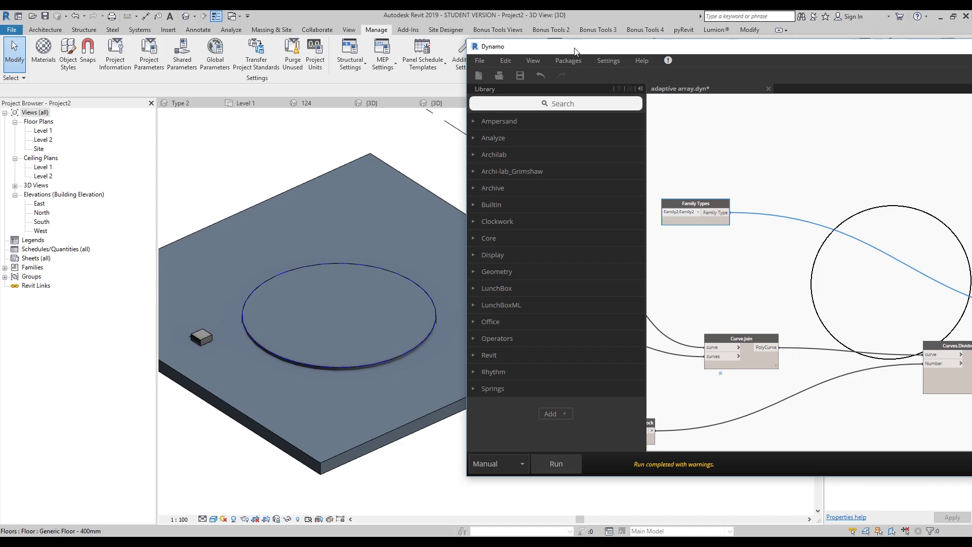
left_click(577, 465)
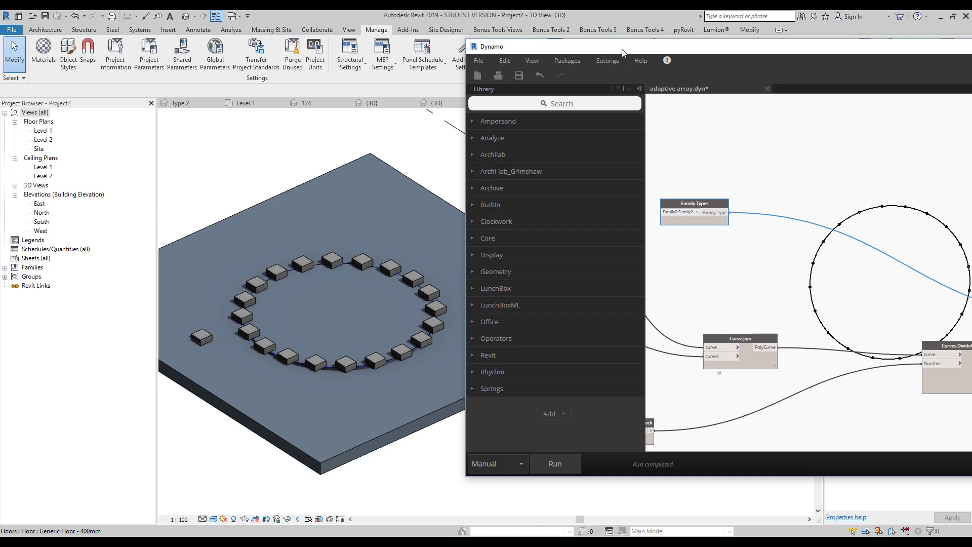
Step: Open the Dynamo definition array.dyn from the 32 - Array Pannels folder
left_click_drag(623, 51, 365, 58)
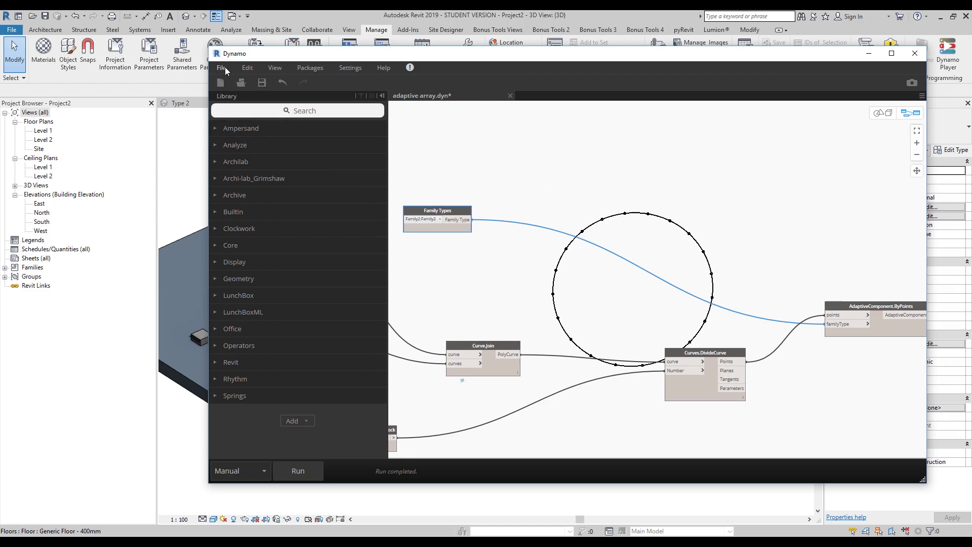
left_click(244, 84)
left_click(575, 290)
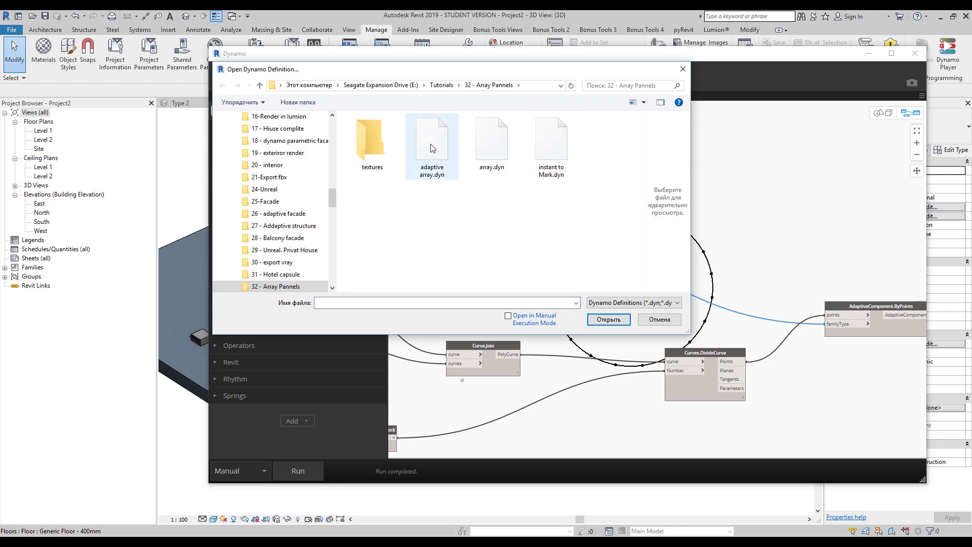
left_click(499, 148)
left_click(608, 320)
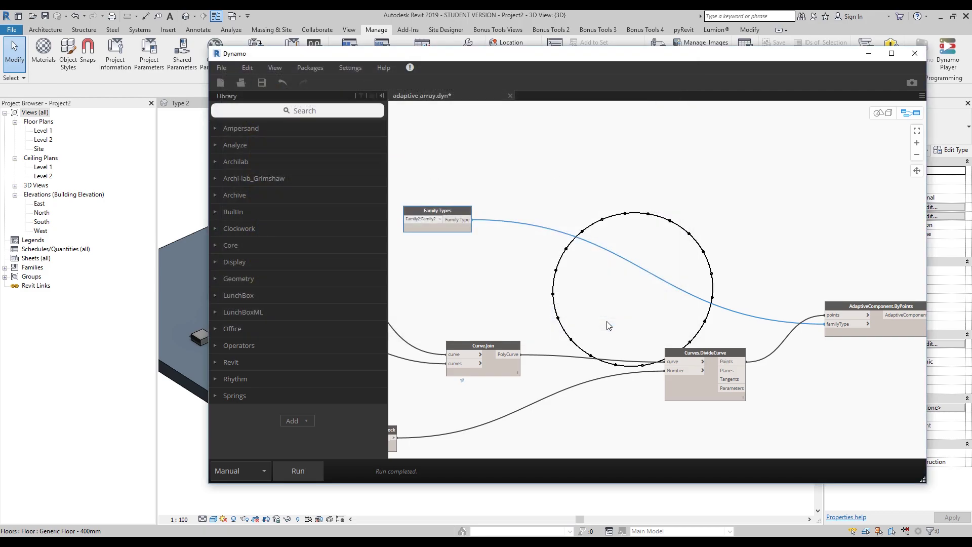
Step: Set the Views node in the array graph to Level 1
scroll(581, 256, "up", 3)
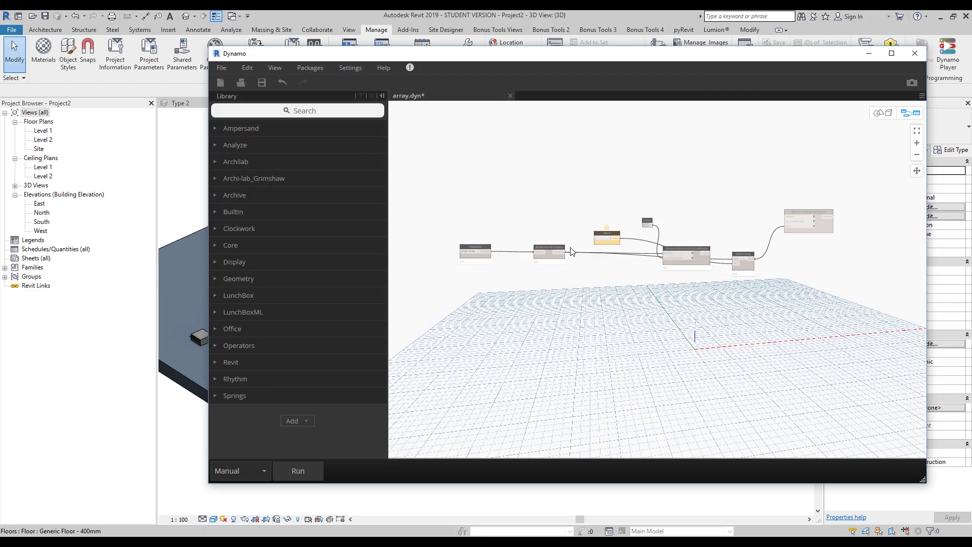
left_click(622, 280)
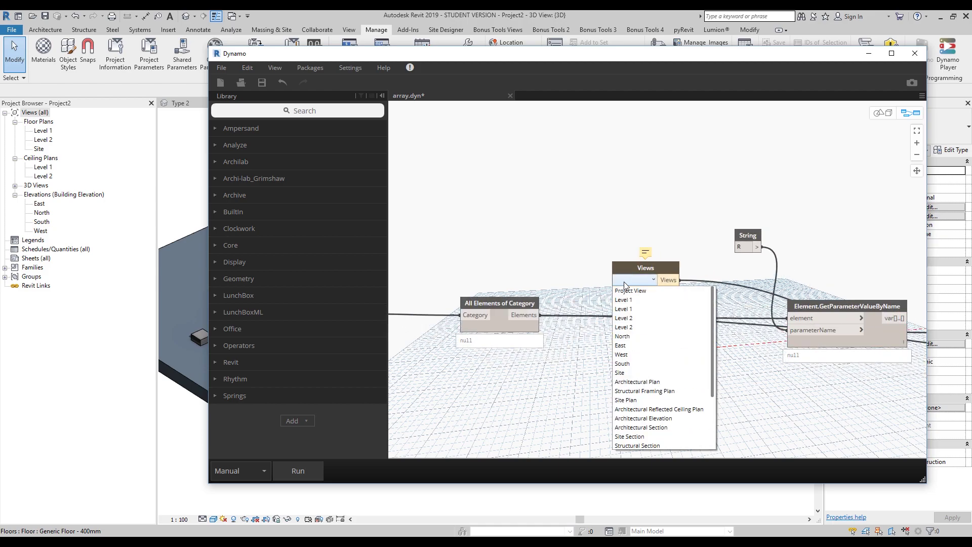
left_click(643, 300)
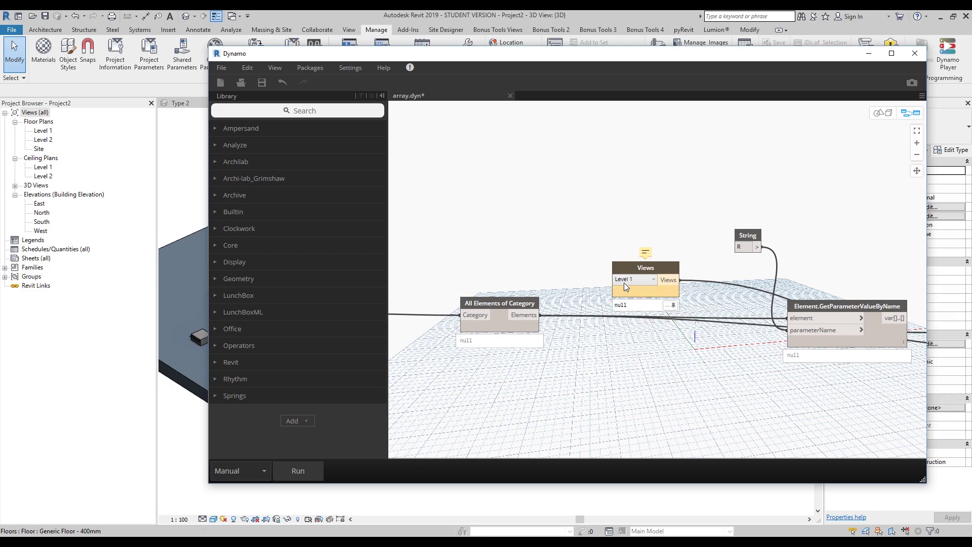
Step: Set the Categories node feeding All Elements of Category to Generic Models
middle_click_drag(662, 408, 824, 389)
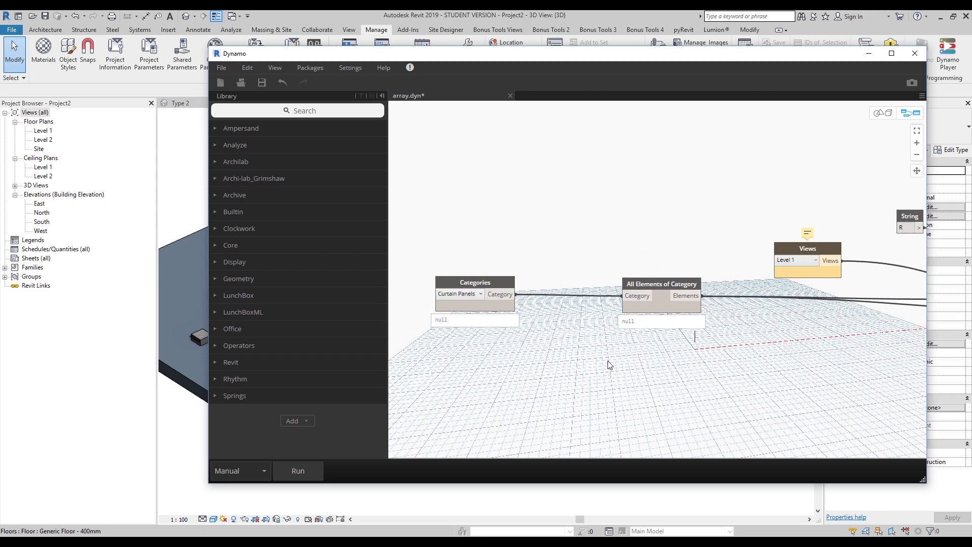
left_click(470, 299)
scroll(494, 352, "down", 15)
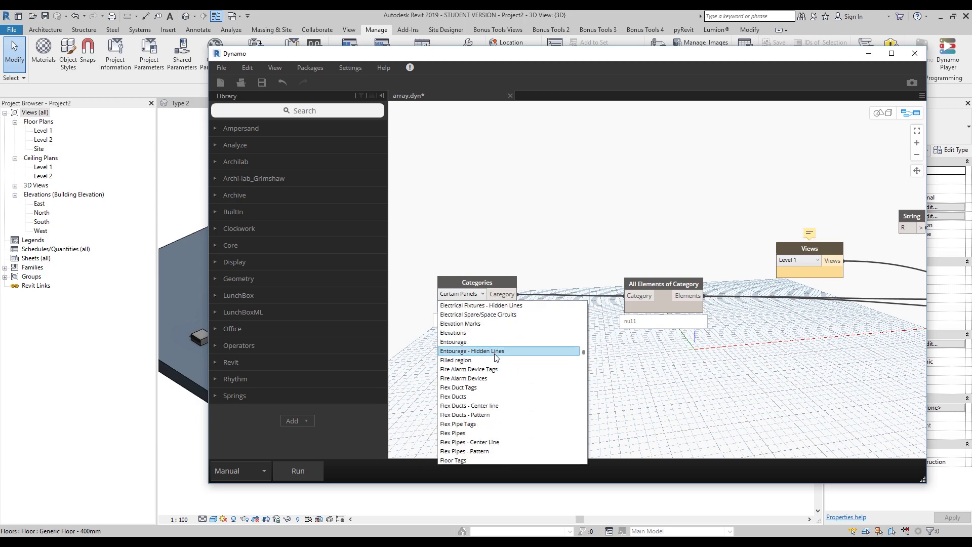
scroll(496, 357, "up", 4)
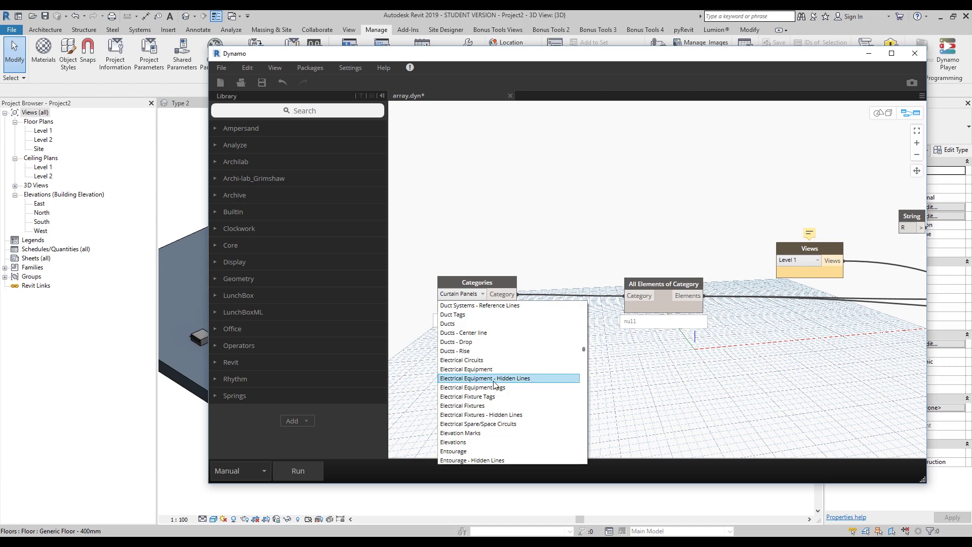
scroll(498, 382, "up", 8)
scroll(498, 382, "down", 15)
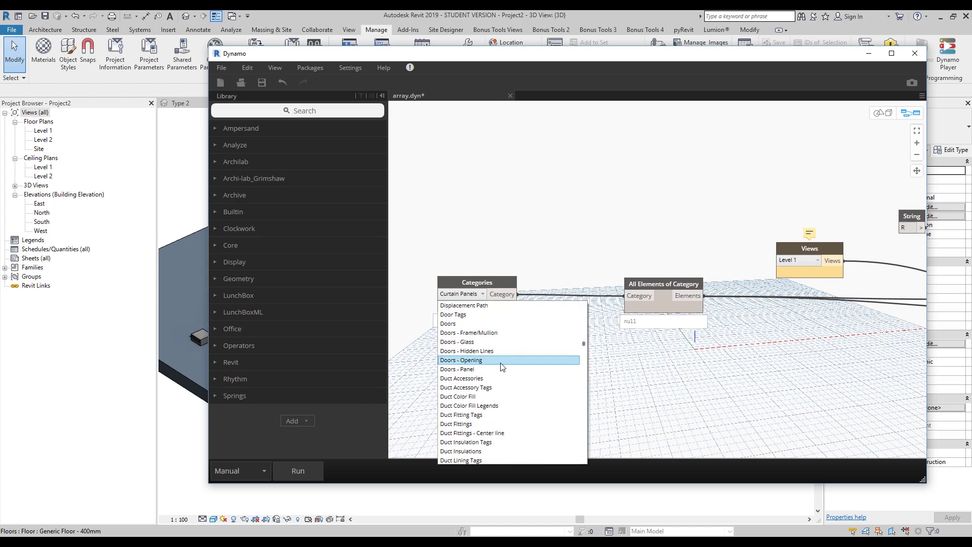
left_click(493, 362)
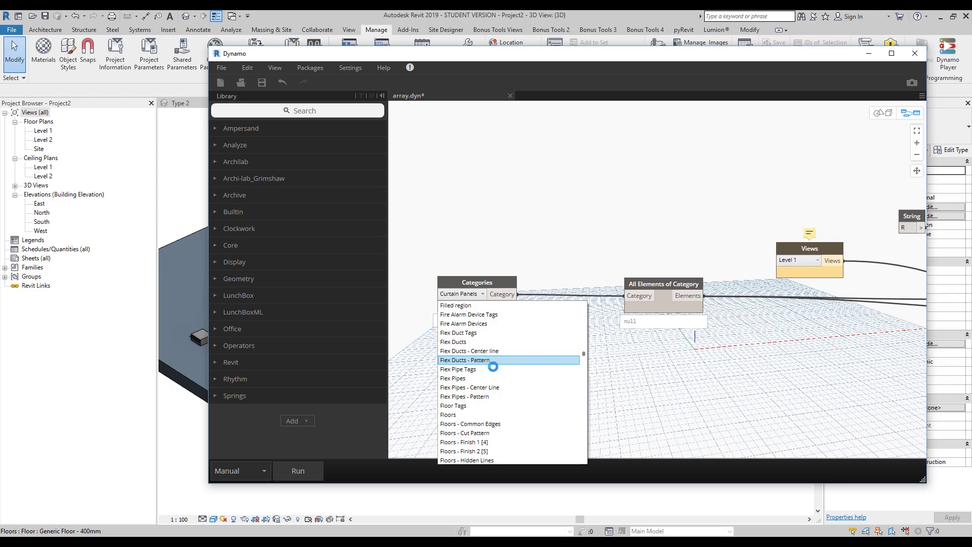
scroll(499, 379, "down", 1)
scroll(499, 375, "down", 12)
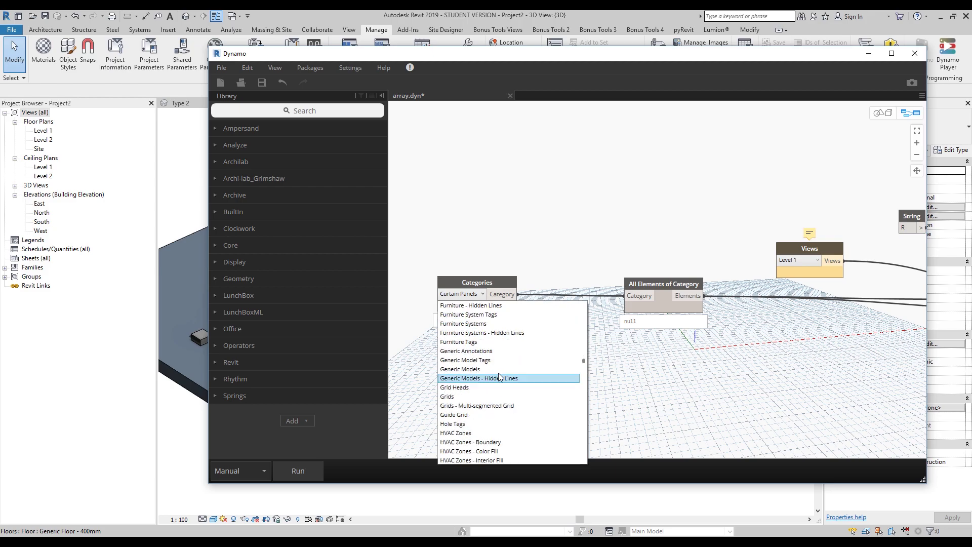
scroll(497, 377, "up", 4)
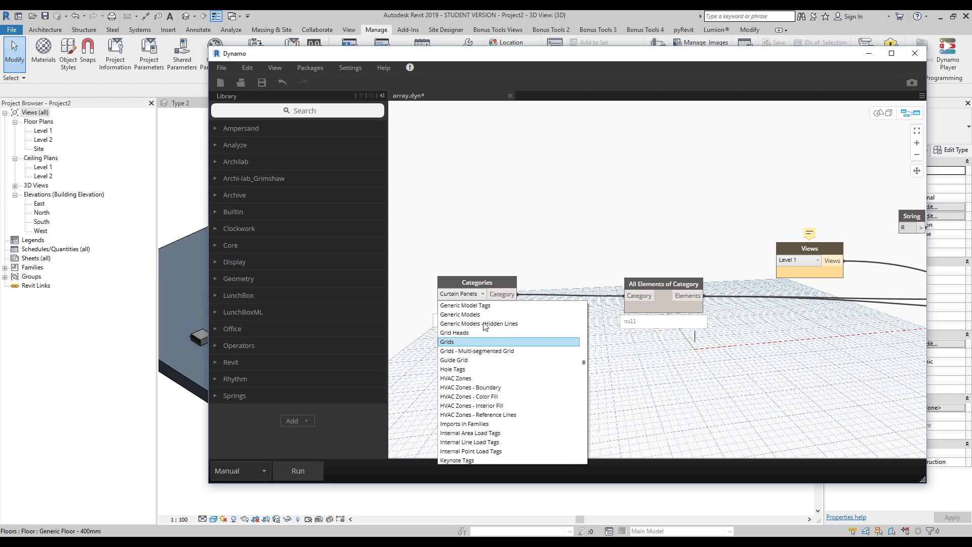
left_click(460, 314)
Step: In the Python Script node, set the multiplier in the height value formula to 5000 and accept the changes
scroll(591, 374, "down", 2)
middle_click_drag(728, 395, 640, 393)
scroll(640, 393, "up", 2)
scroll(552, 396, "up", 2)
middle_click_drag(560, 399, 415, 383)
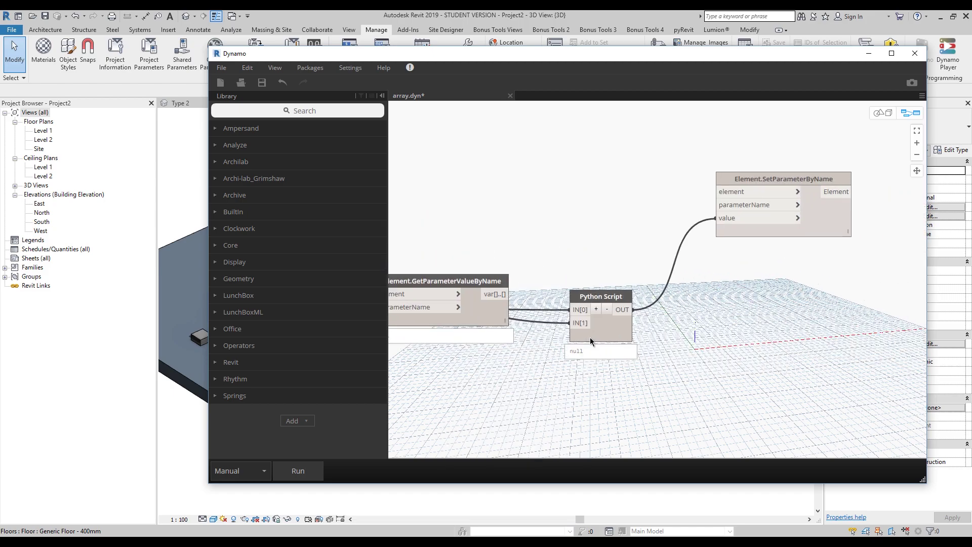
double_click(601, 324)
scroll(297, 270, "down", 3)
scroll(297, 270, "down", 5)
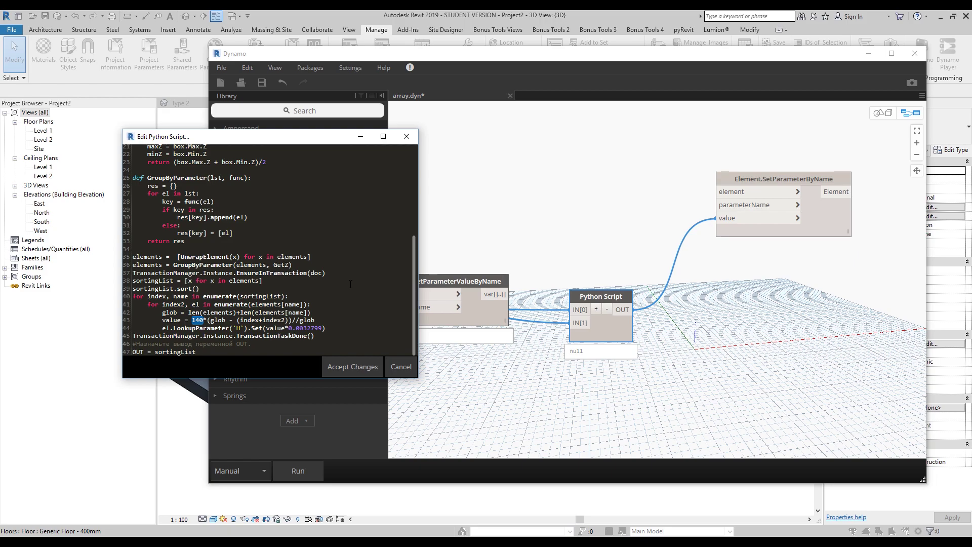
type("5000")
left_click(354, 365)
Step: Uncover the Revit 3D view and run the array graph to vary the H height of the boxes around the circle
left_click_drag(343, 58, 616, 64)
left_click(561, 481)
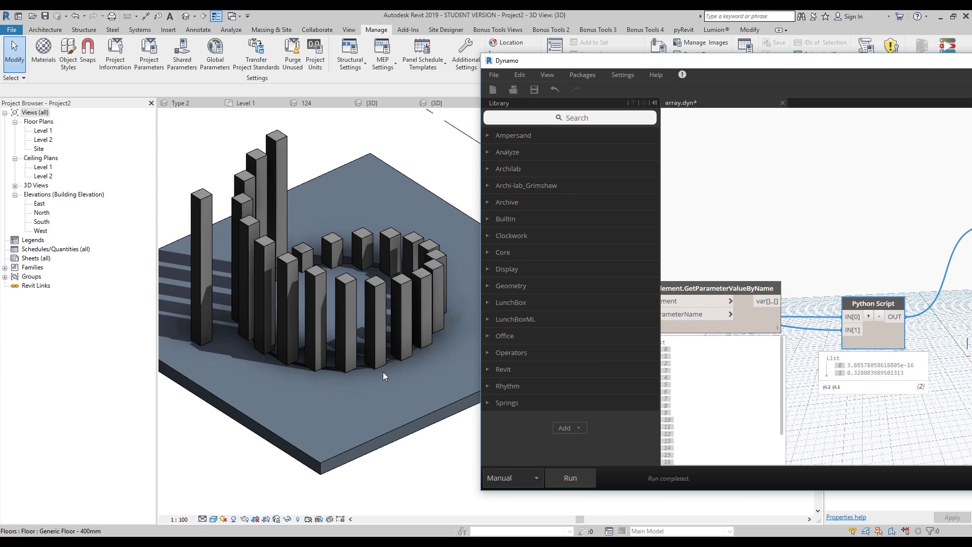
left_click_drag(653, 64, 278, 82)
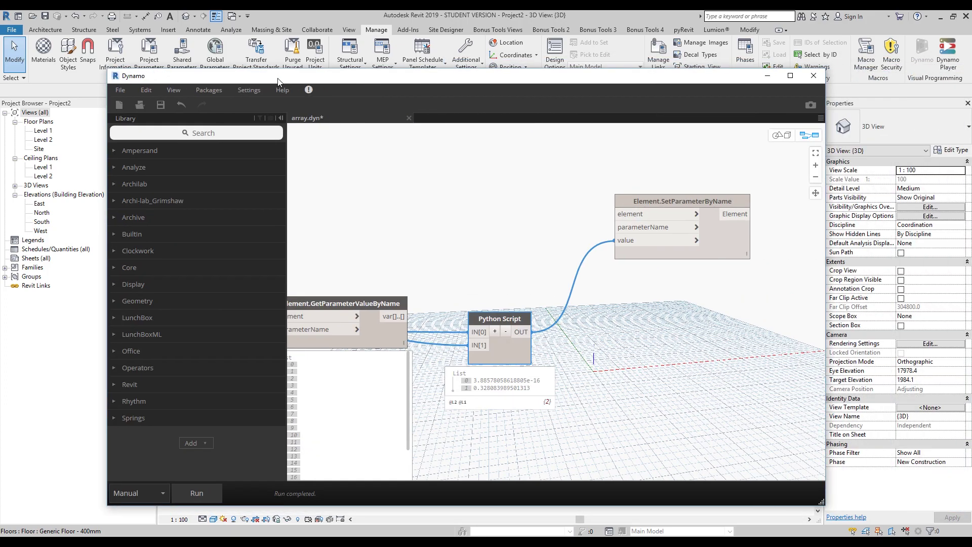
Step: Minimize Dynamo and check the H parameter of the tallest box in the 3D view
left_click(766, 76)
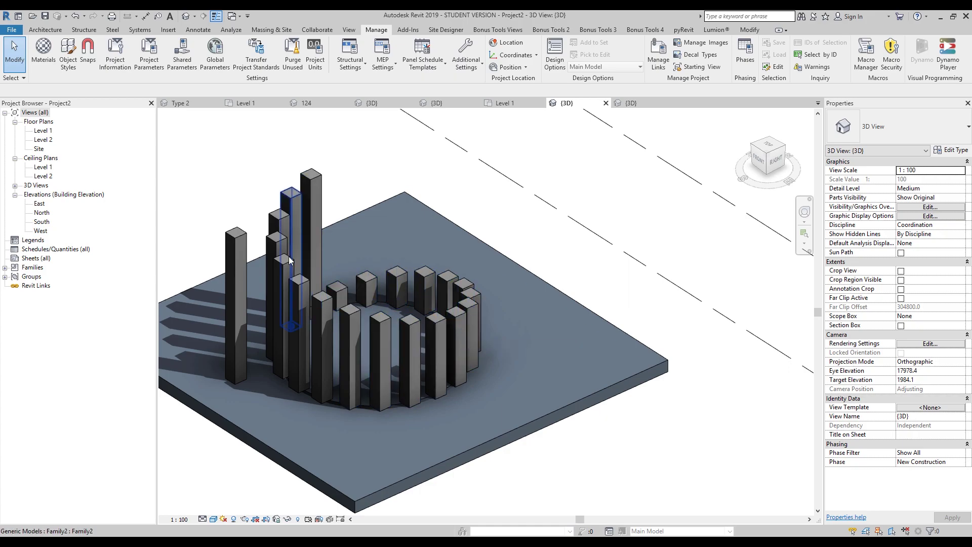
left_click(314, 204)
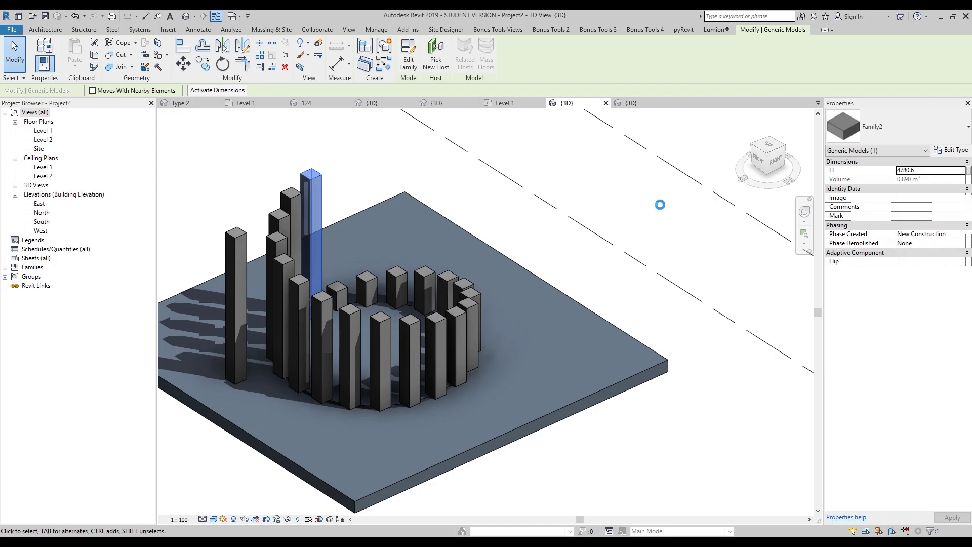
key("Escape")
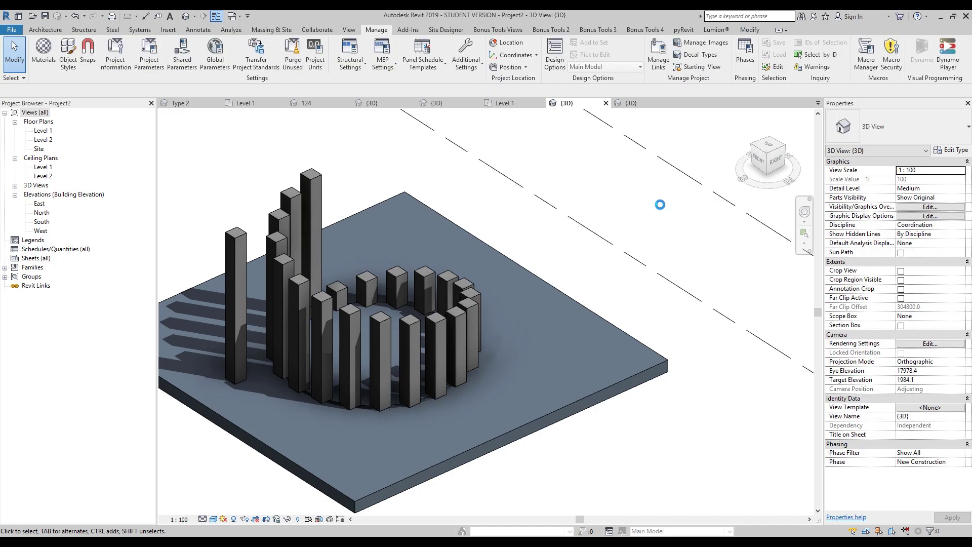
Step: Create a rule-based view filter named 1m to 3m from the 3D view's Visibility/Graphic Overrides
key("v")
key("g")
left_click(582, 97)
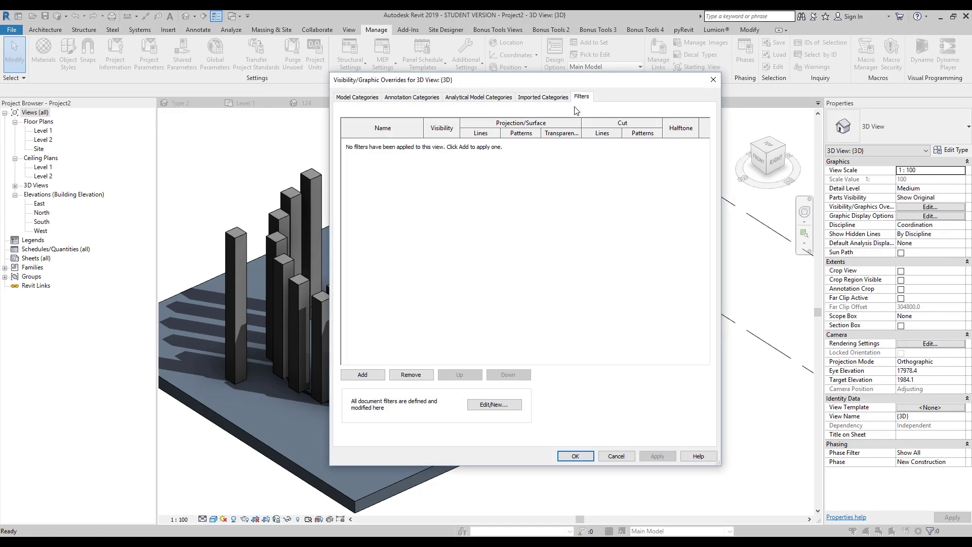
left_click(491, 404)
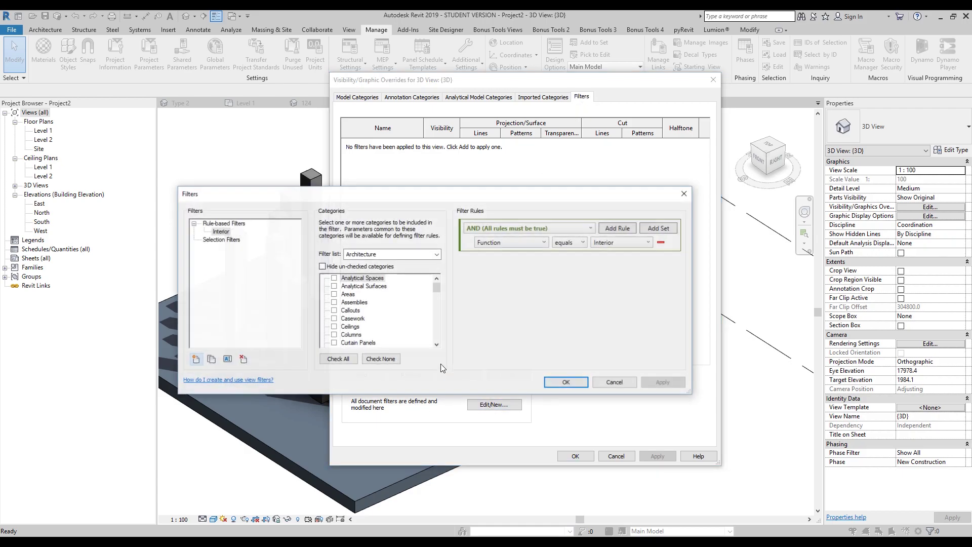
left_click(195, 359)
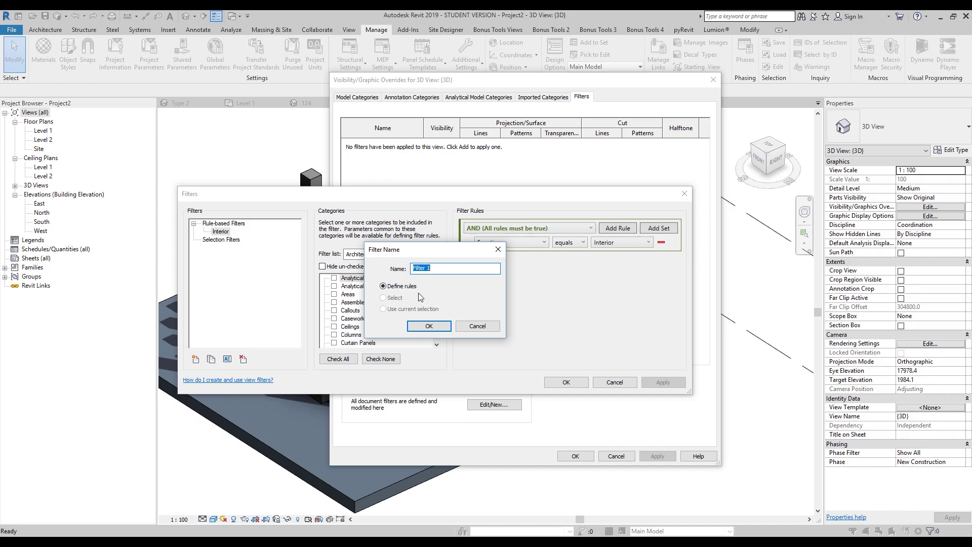
type("1")
type("m to 3m")
left_click(429, 325)
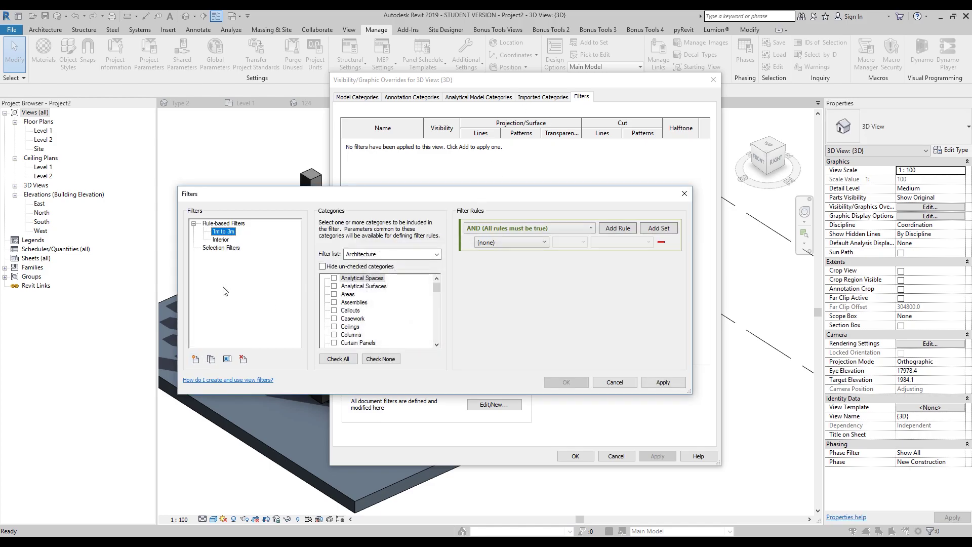
Step: Apply the 1m to 3m filter to the Generic Models category
scroll(439, 306, "down", 5)
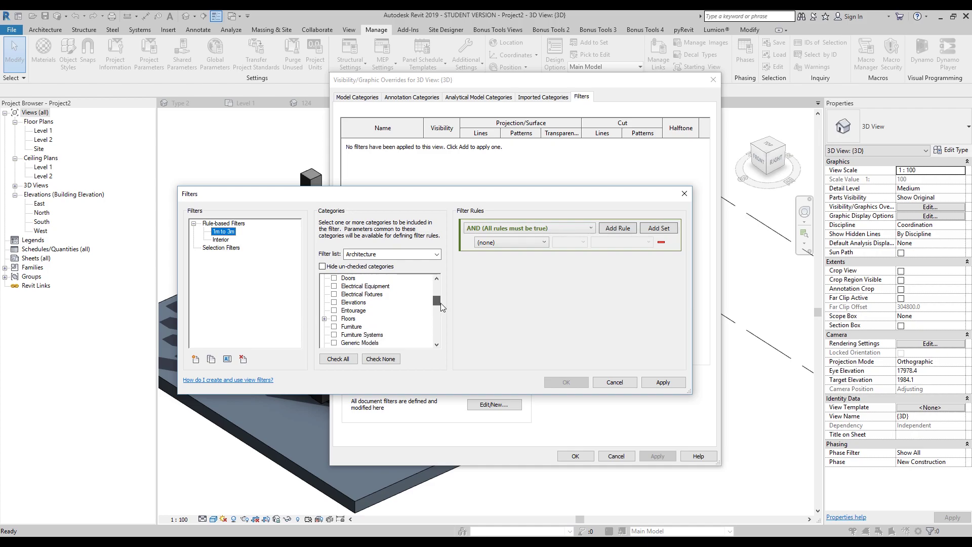
scroll(439, 306, "down", 1)
left_click(334, 302)
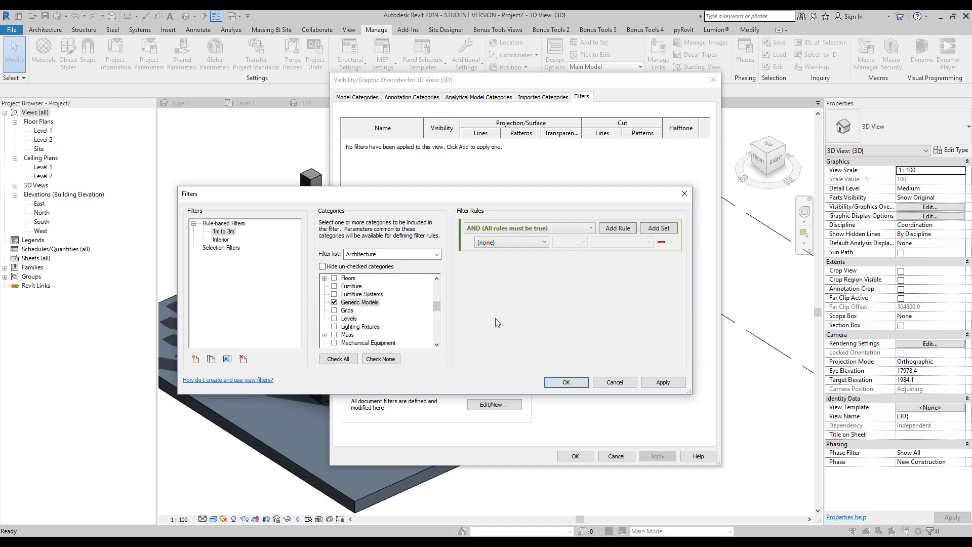
Step: Look through the parameters available for the filter's rule, and accept the filter and view overrides without defining a rule
left_click(496, 243)
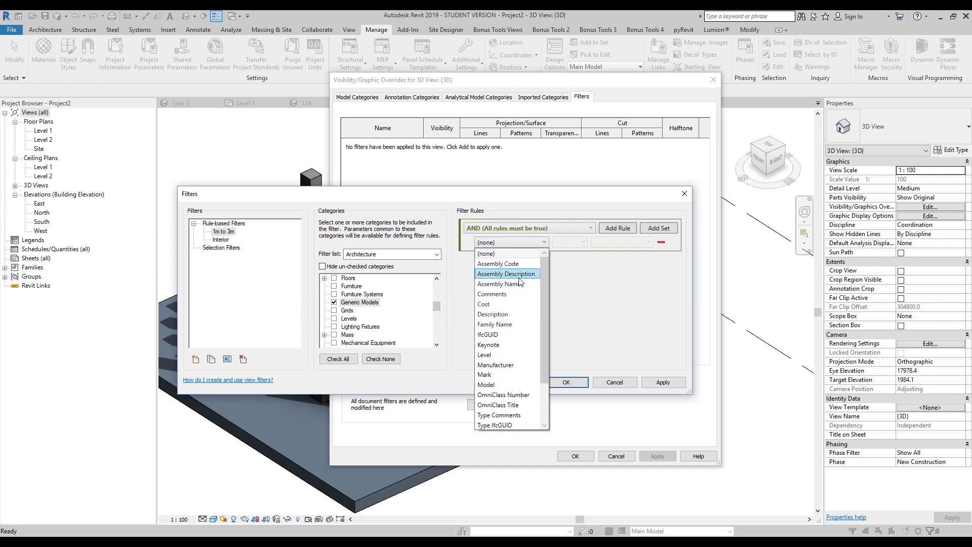
mouse_move(544, 301)
left_mouse_down()
mouse_move(549, 351)
mouse_move(548, 295)
left_mouse_up()
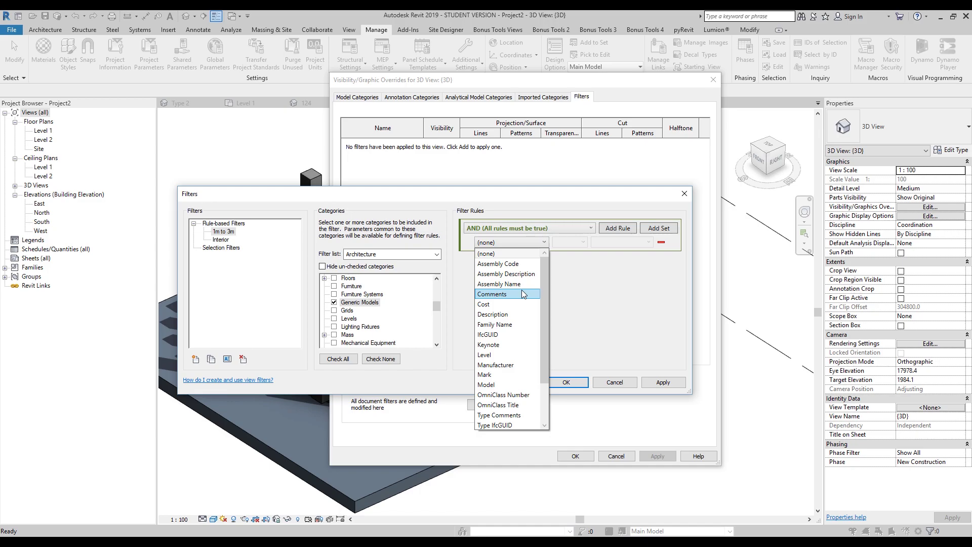
left_click(575, 309)
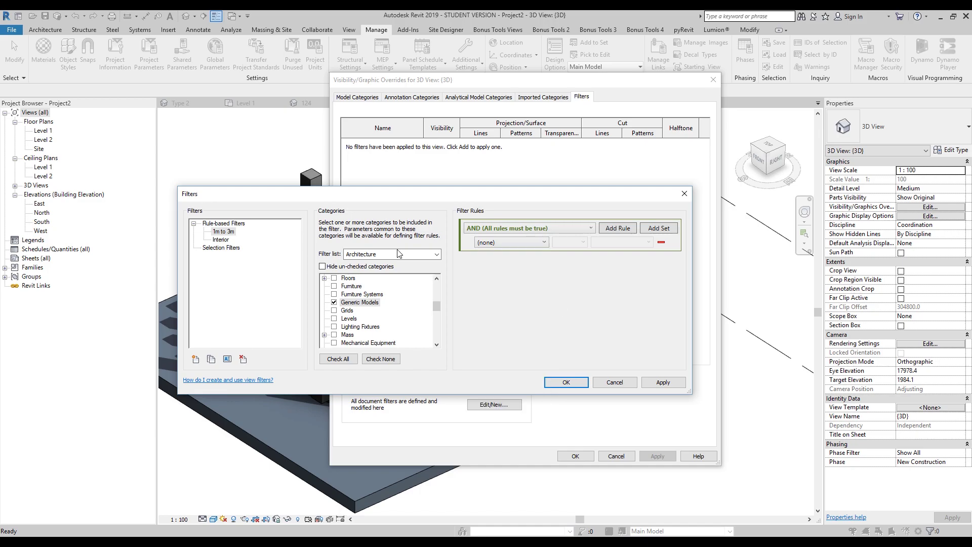
left_click(565, 382)
left_click(575, 455)
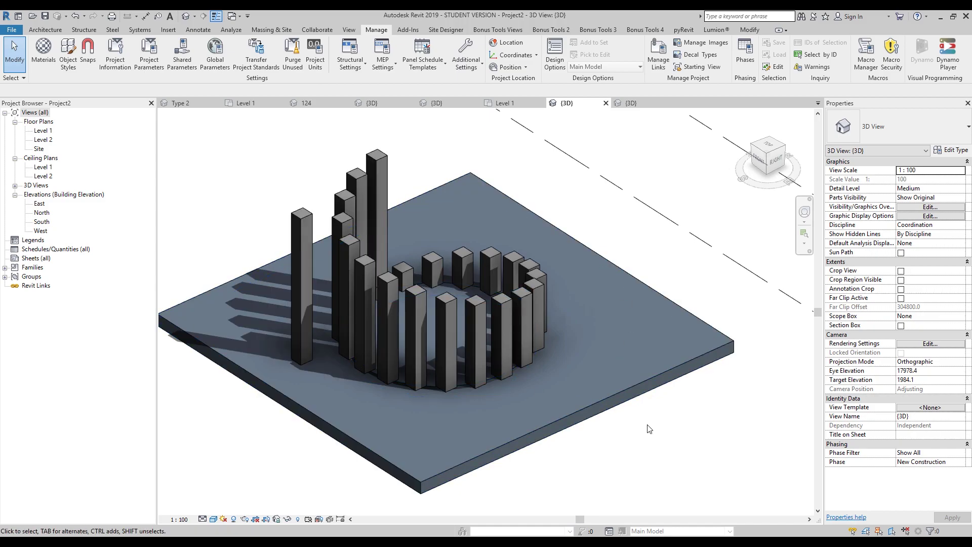
Step: Switch back to Dynamo and open instant to Mark.dyn from the 32 - Array Pannels folder without saving array.dyn
middle_click_drag(650, 429, 647, 448)
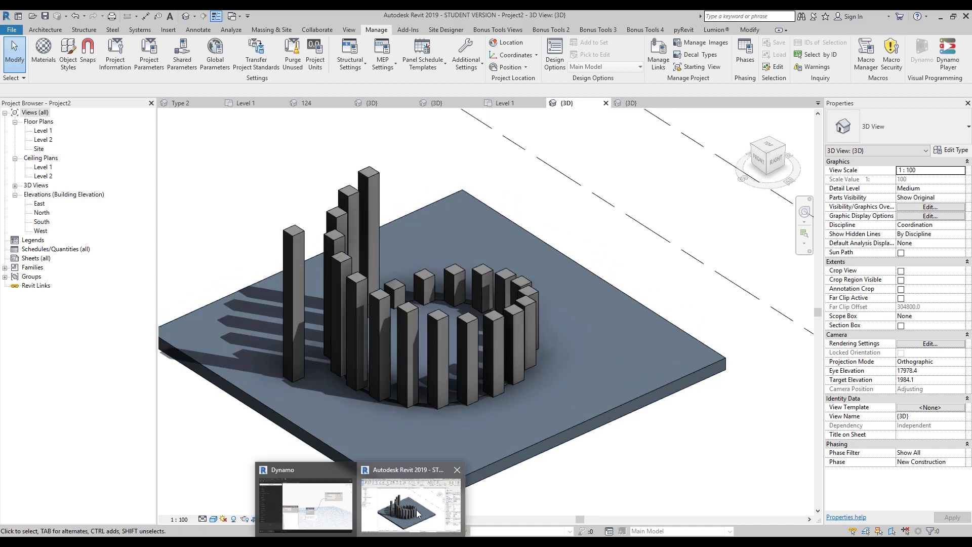
left_click(358, 484)
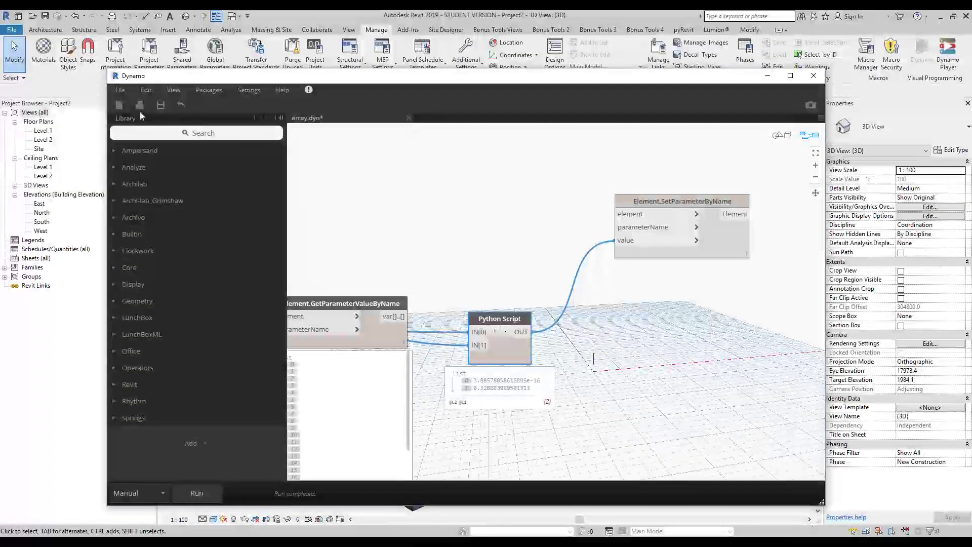
left_click(141, 104)
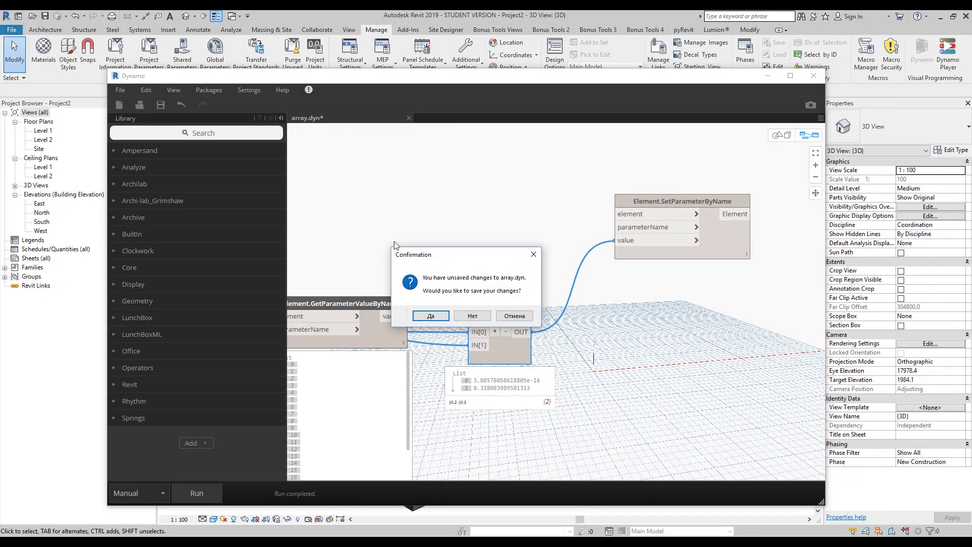
left_click(461, 319)
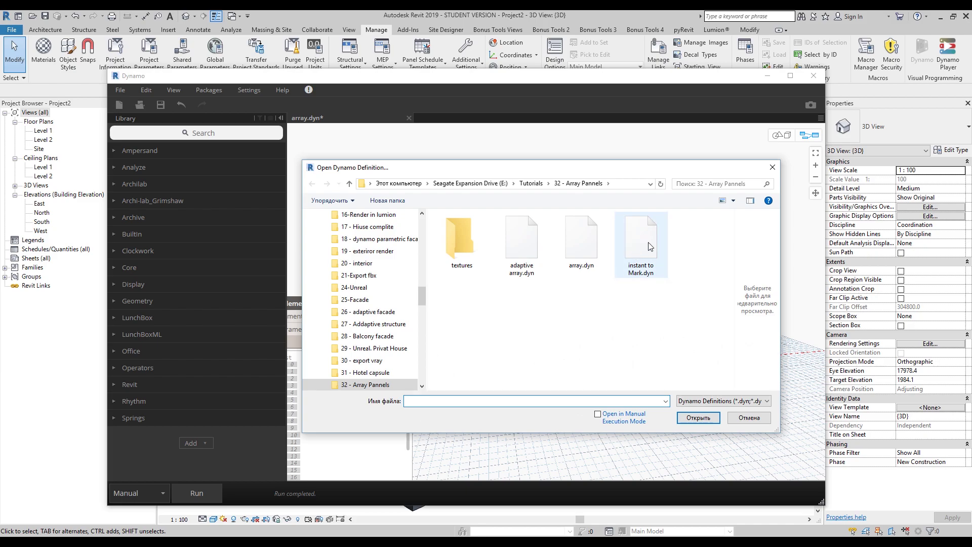
left_click(690, 418)
left_click(695, 419)
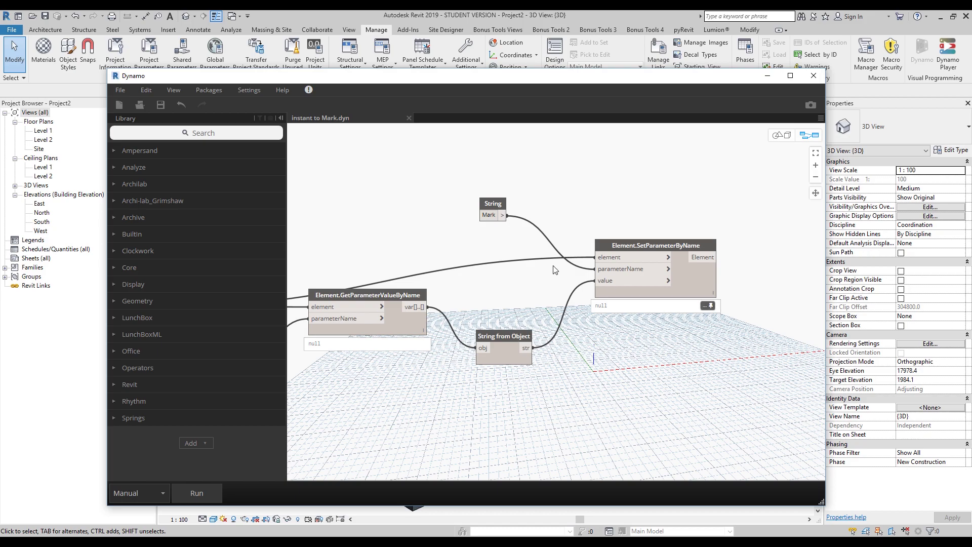
Step: Set the Family Types node in the instant to Mark graph to Family2:Family2
middle_click_drag(408, 255, 667, 241)
middle_click_drag(391, 234, 649, 234)
left_click(461, 284)
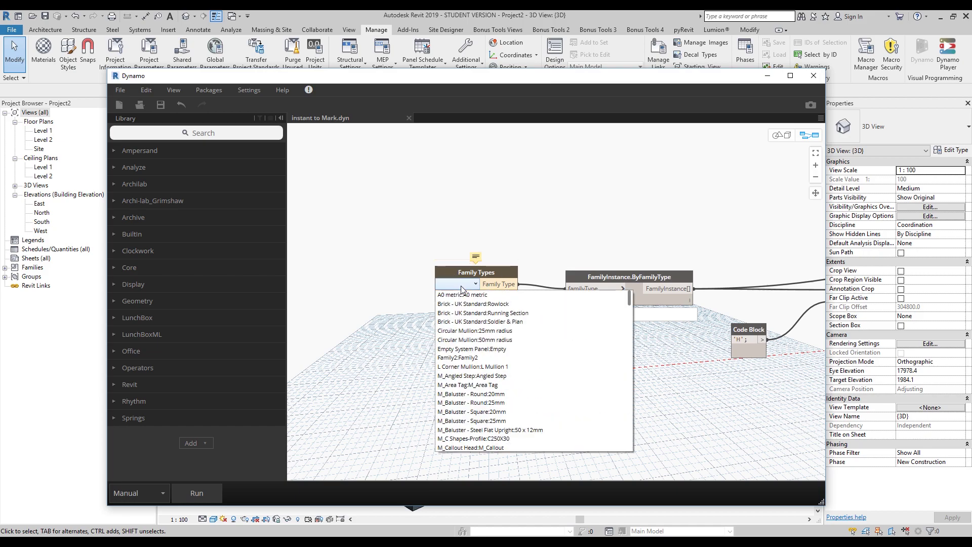
left_click(451, 358)
middle_click_drag(552, 263, 376, 266)
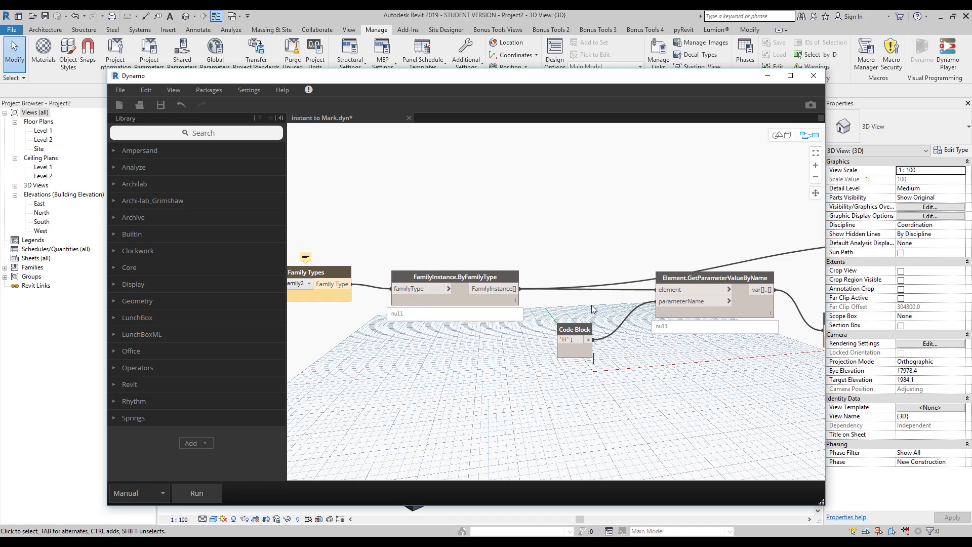
middle_click_drag(593, 308, 462, 317)
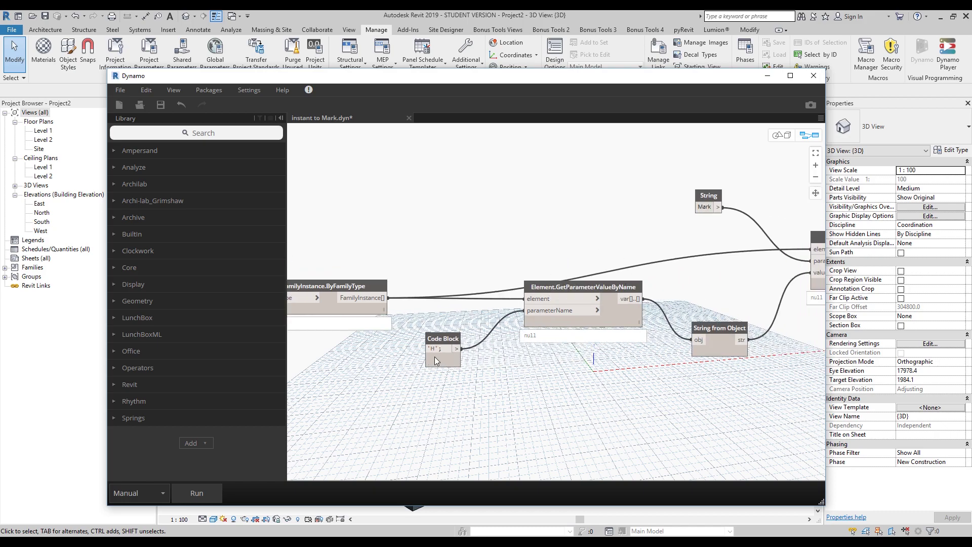
Step: Run the instant to Mark graph, and select a tall box in the Revit 3D view to check its Mark
middle_click_drag(725, 305, 575, 320)
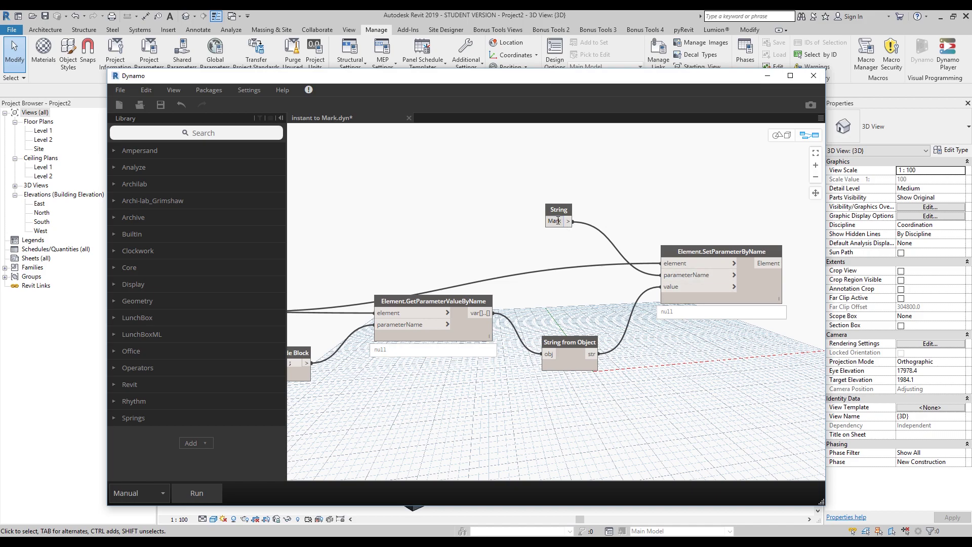
left_click(201, 490)
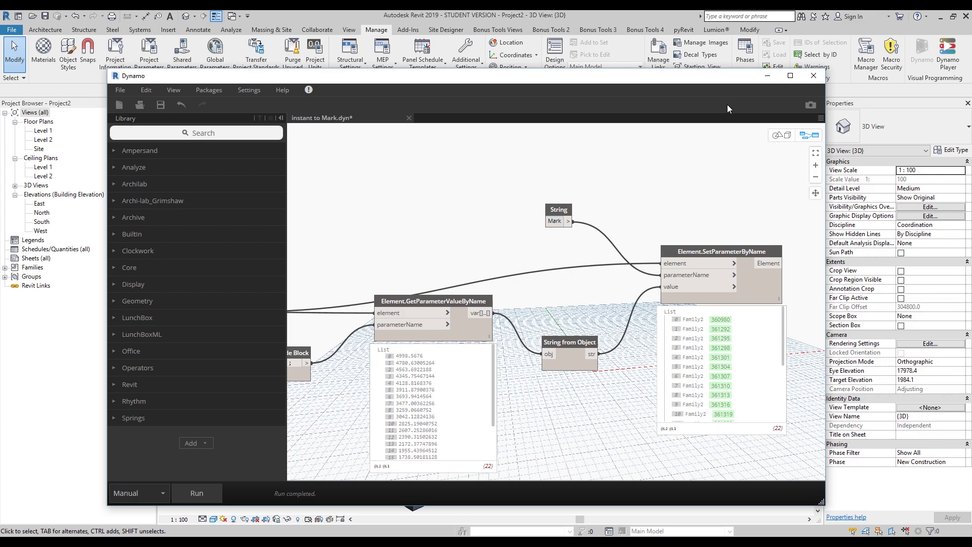
left_click(767, 76)
left_click(377, 235)
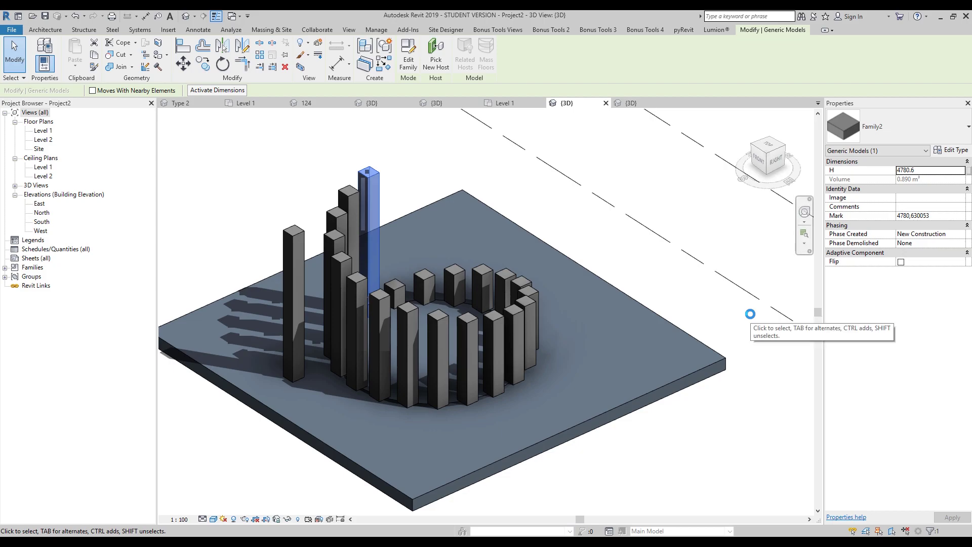
Step: Give the 1m to 3m filter a rule that Mark is greater than 1000
key("v")
key("g")
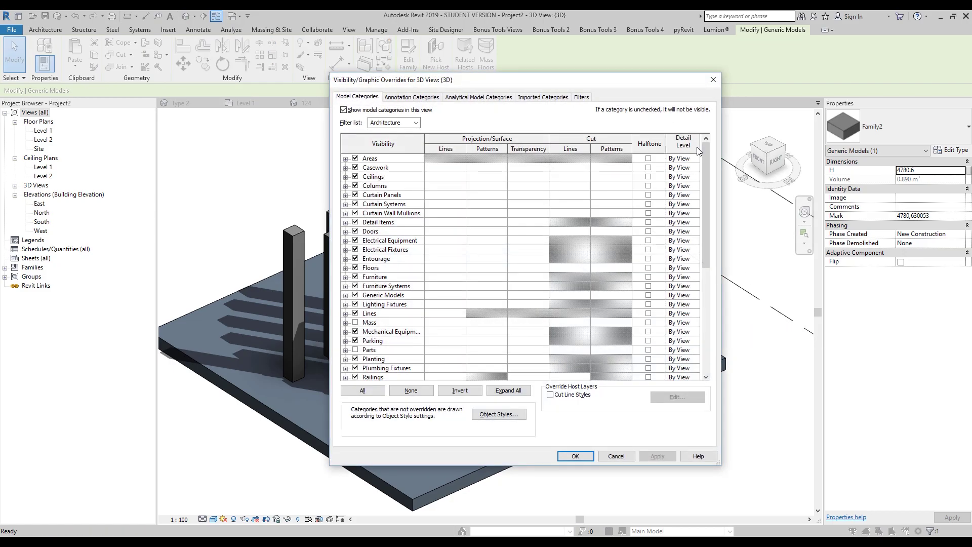
left_click(580, 99)
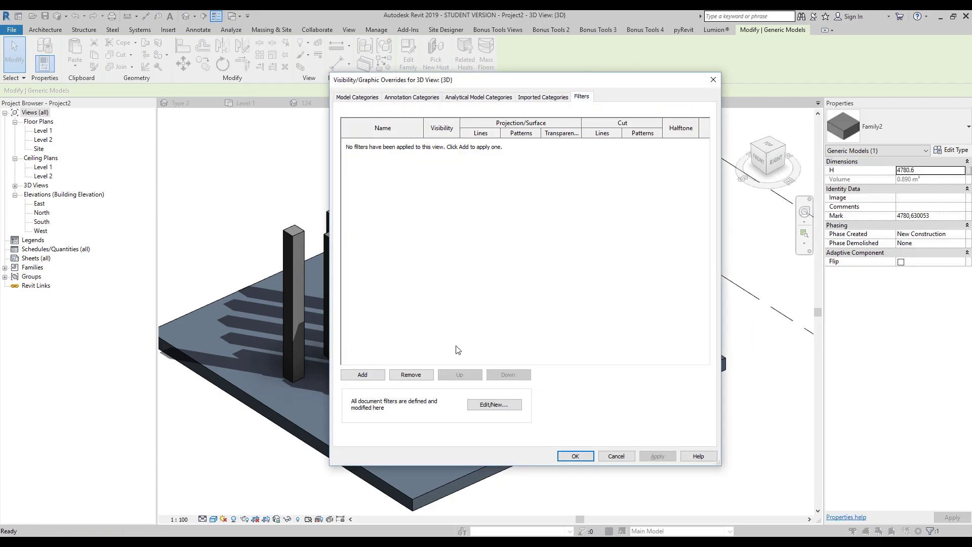
left_click(494, 403)
left_click(223, 232)
left_click(504, 243)
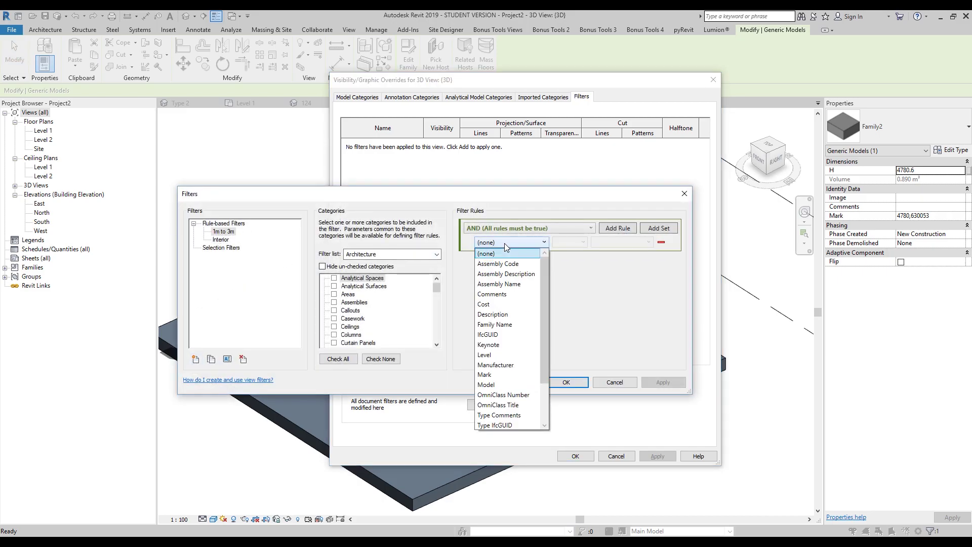
left_click(572, 287)
left_click(531, 243)
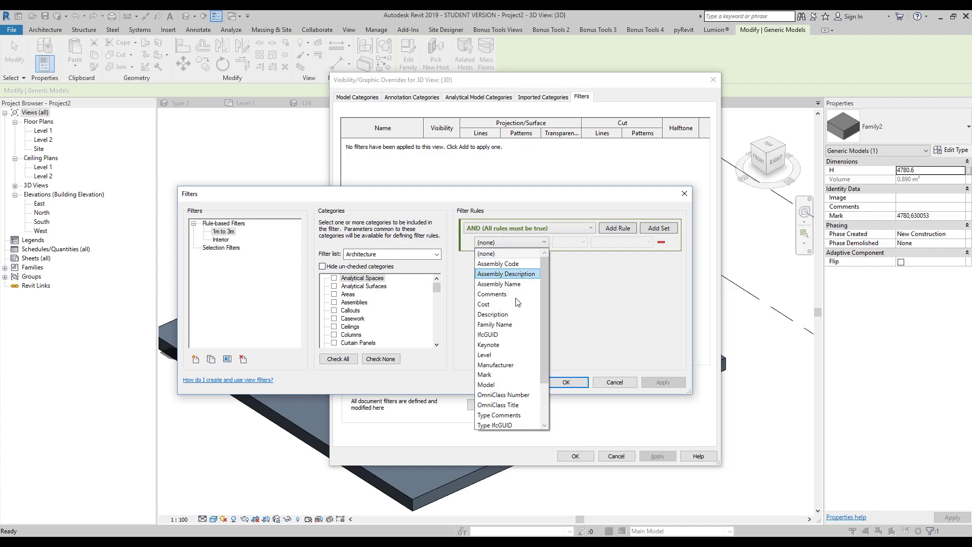
left_click(499, 375)
left_click(570, 242)
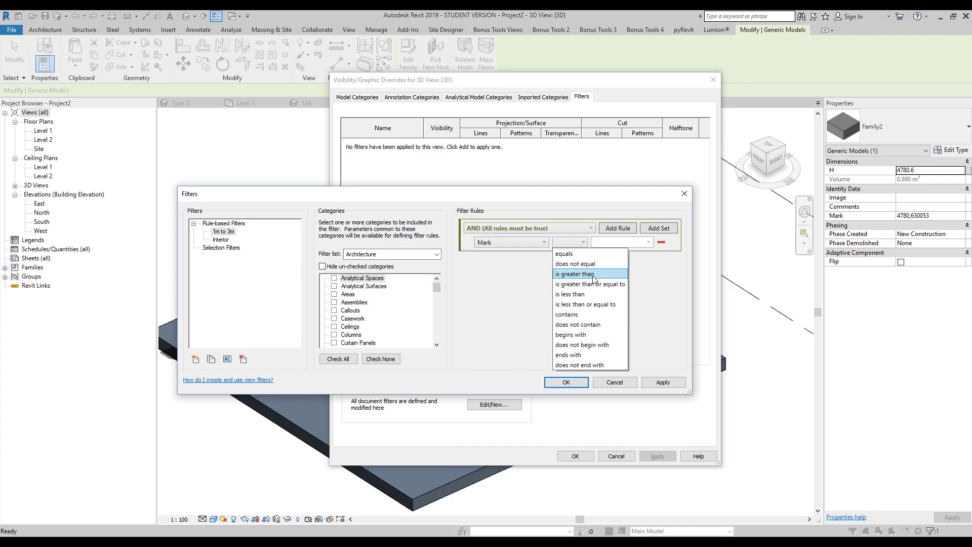
left_click(594, 276)
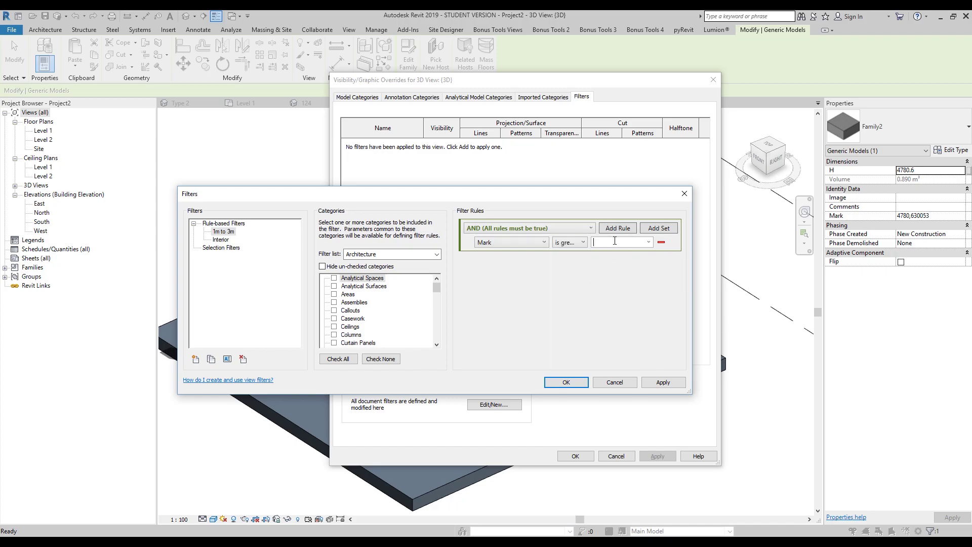
type("1000")
Step: Add a second rule that Mark is less than 3000 to the 1m to 3m filter and accept it
left_click(617, 228)
left_click(511, 256)
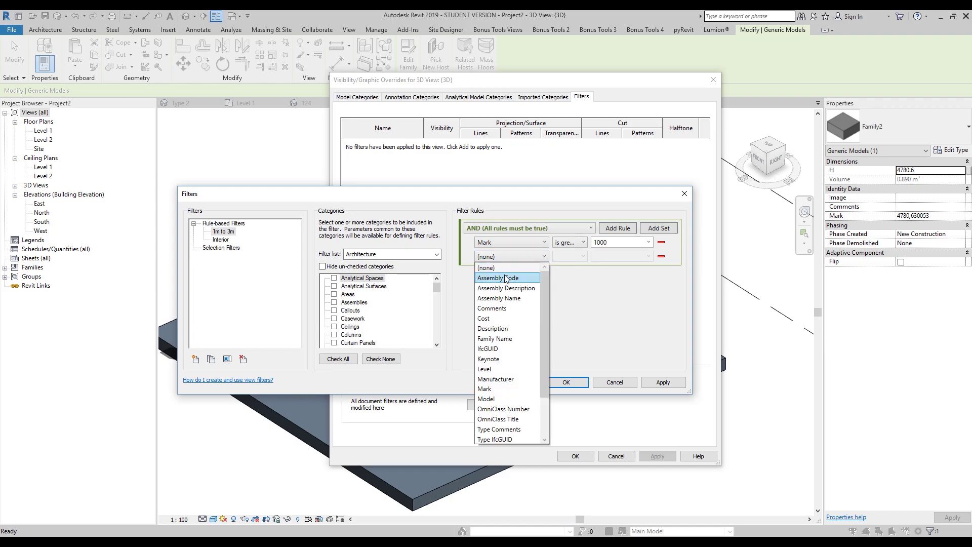
left_click(493, 388)
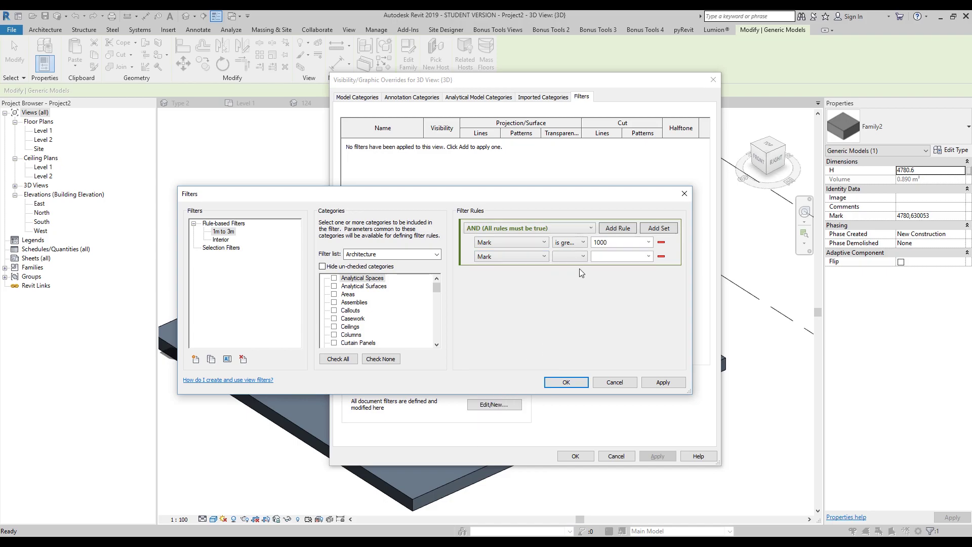
left_click(570, 257)
left_click(582, 310)
left_click(626, 255)
type("3000")
left_click(575, 382)
Step: Add the 1m to 3m filter to the 3D view's graphic overrides
left_click(362, 374)
left_click(481, 228)
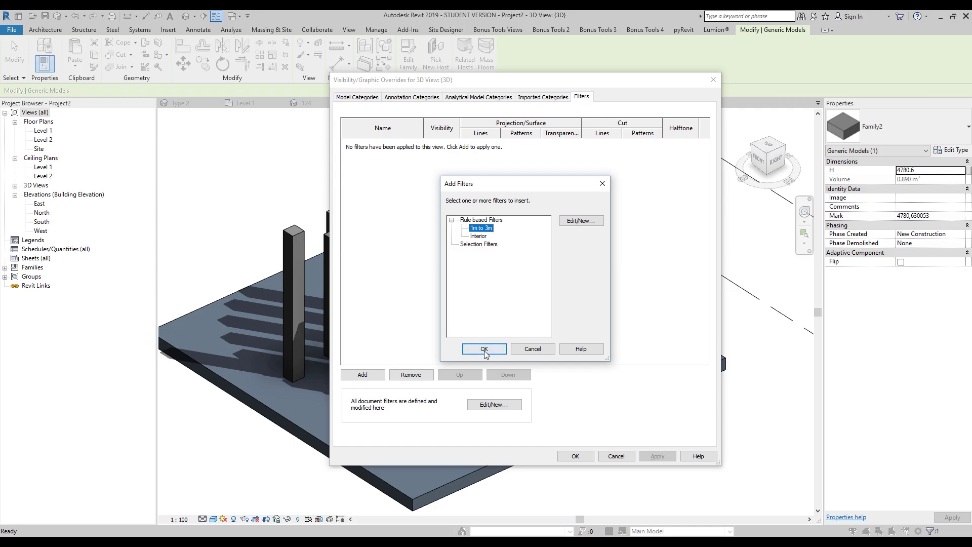
left_click(484, 349)
Step: Override the 1m to 3m filter's projection surface pattern with a solid red foreground, and accept the view overrides
left_click(529, 142)
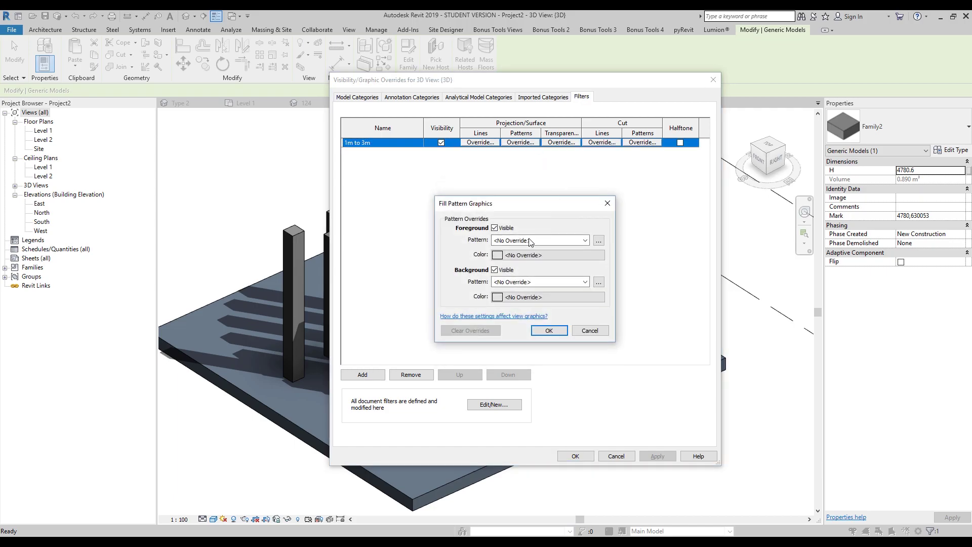
left_click(546, 240)
left_click(544, 259)
left_click(544, 256)
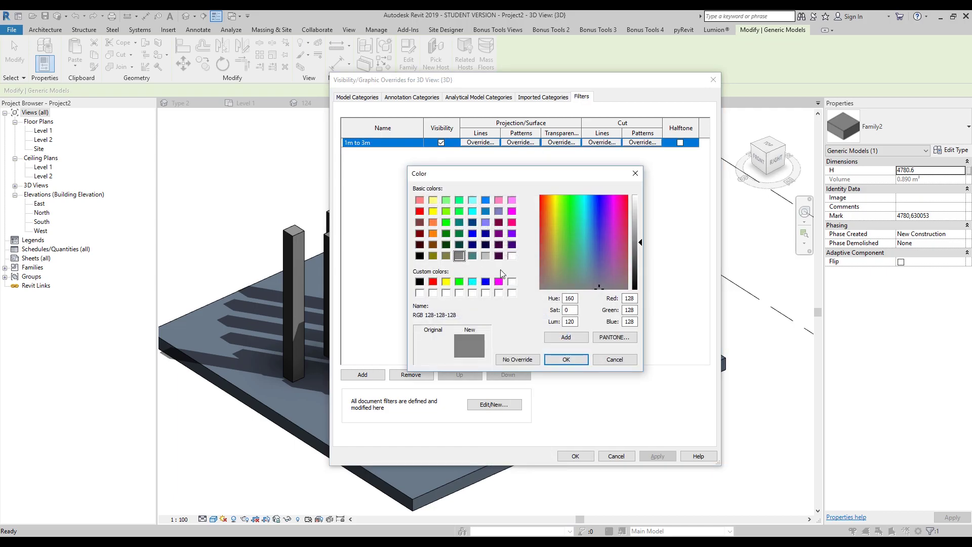
left_click(420, 211)
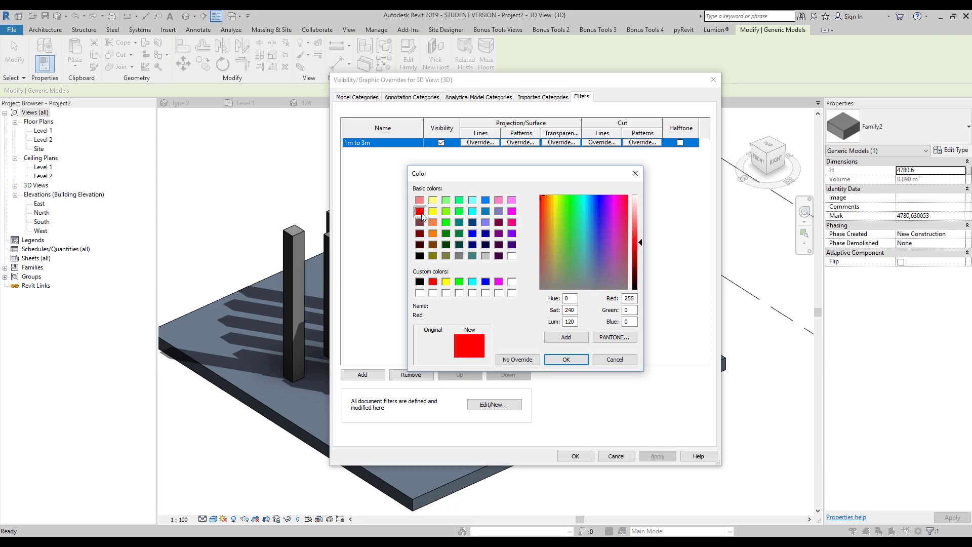
left_click(563, 356)
left_click(559, 332)
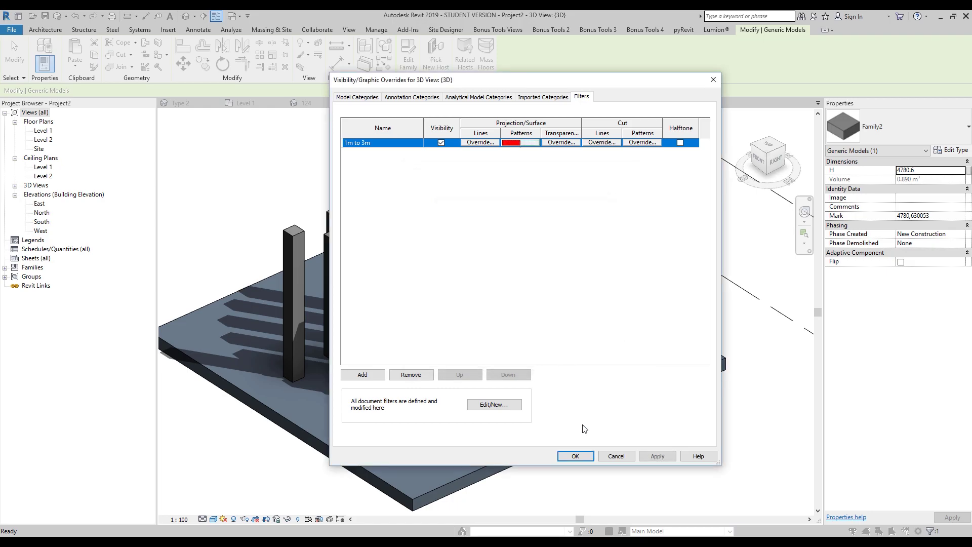
left_click(575, 455)
left_click(619, 464)
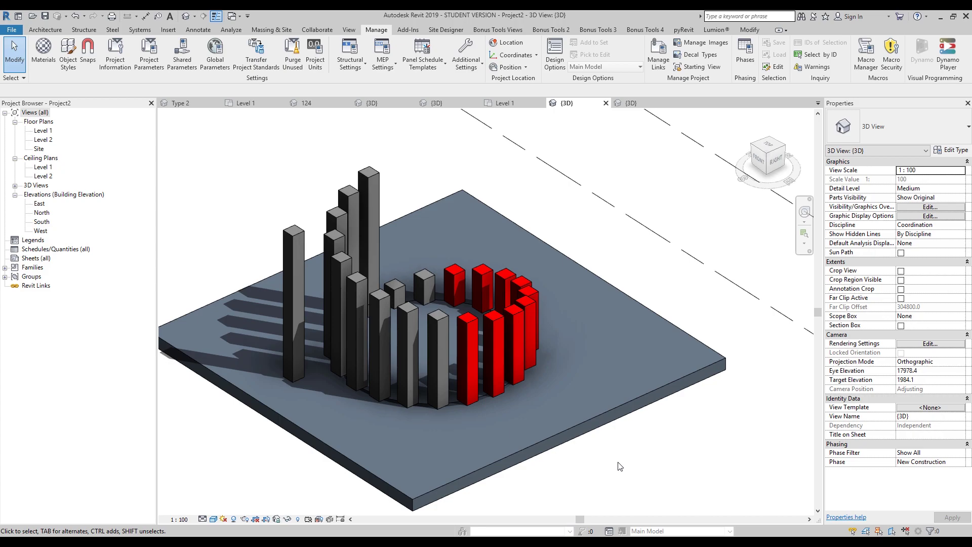
Step: Reopen the view's filter definitions, duplicate the 1m to 3m filter and rename the copy 3m to 4m
key("v")
key("v")
left_click(580, 97)
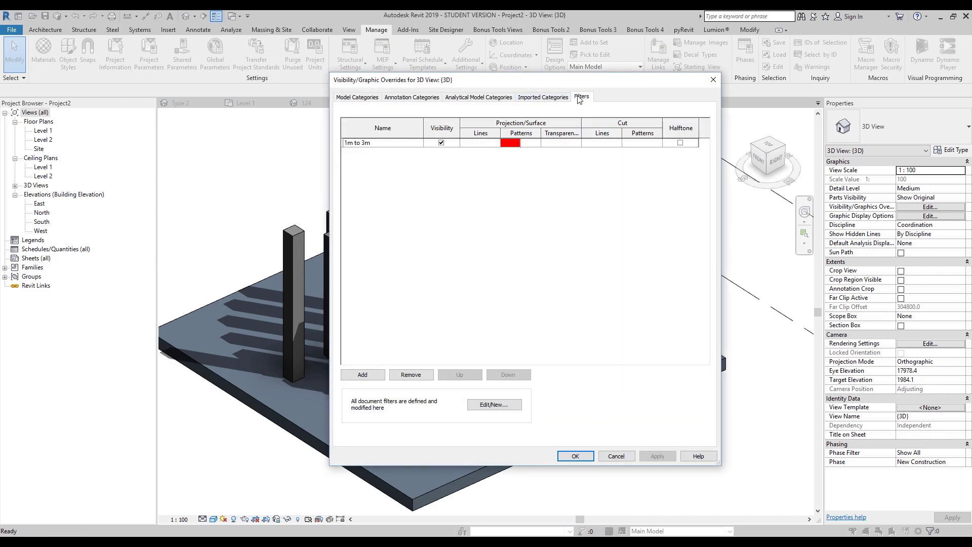
left_click(499, 405)
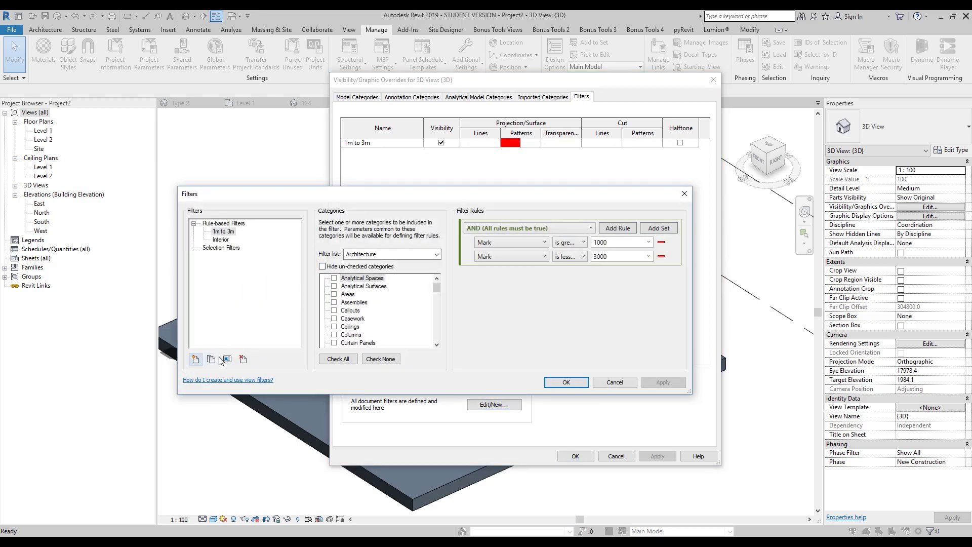
left_click(211, 359)
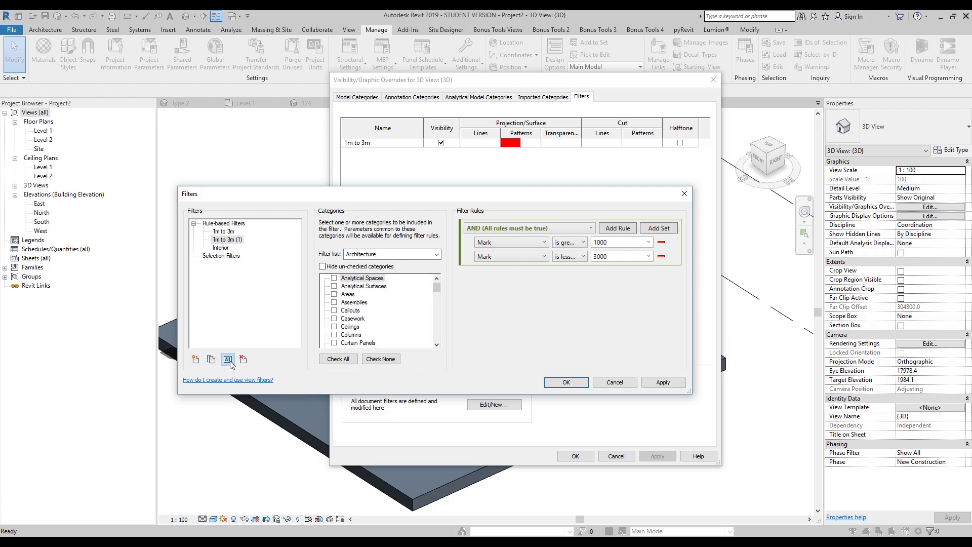
left_click(227, 359)
left_click(412, 294)
key("BackSpace")
type("3m to 3m (1")
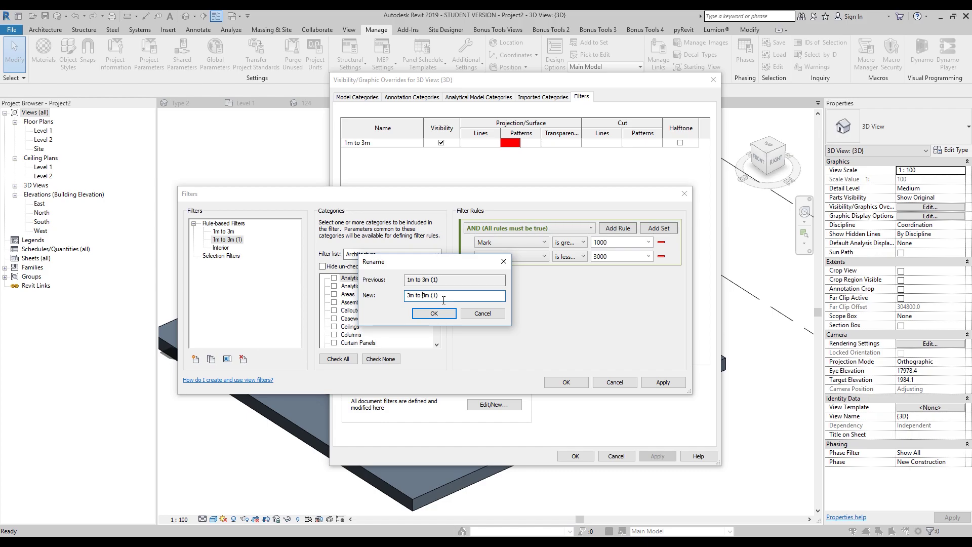
key("BackSpace")
type("5")
left_click(433, 313)
Step: Set the 3m to 4m filter's Mark rules to greater than 3000 and less than 4000, and accept
key("Down")
key("Down")
key("Down")
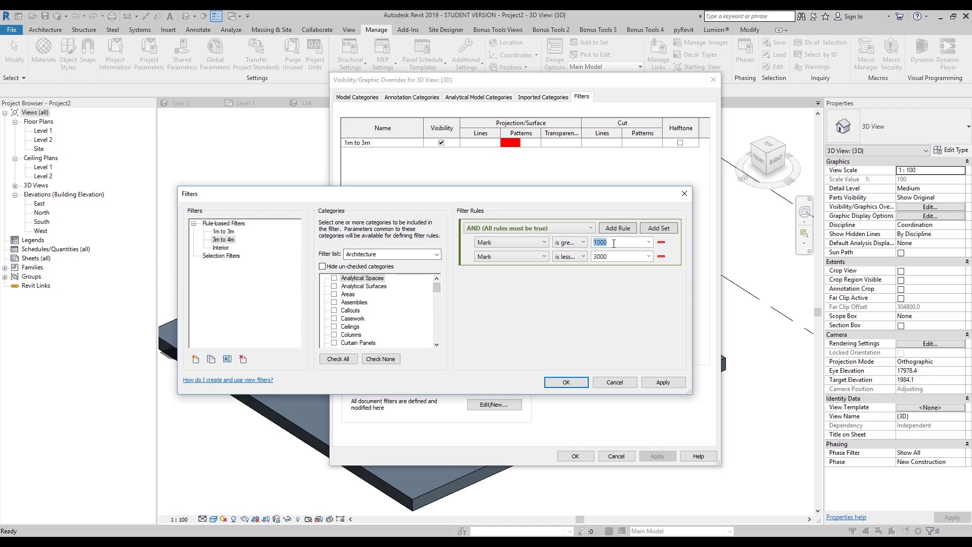
type("000")
left_click(620, 256)
type("4000")
left_click(566, 382)
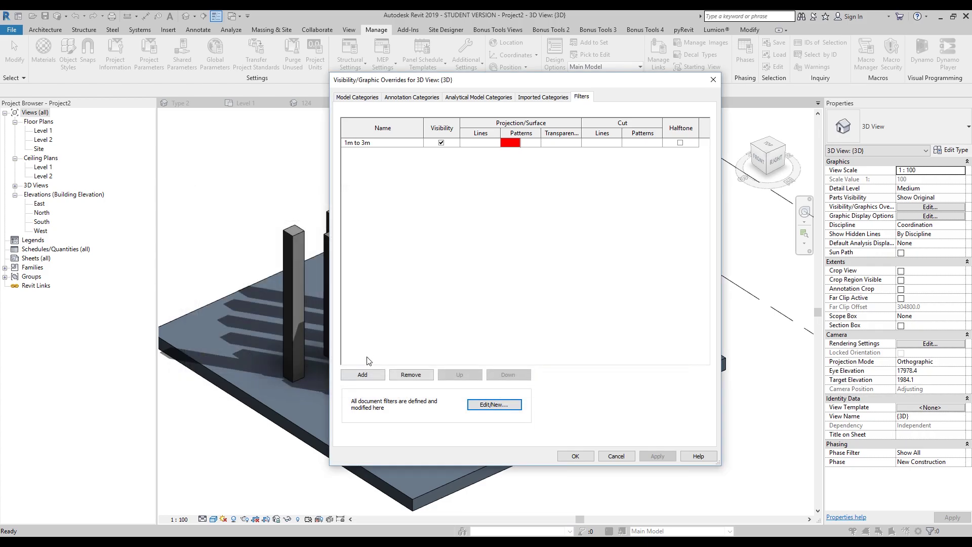
Step: Duplicate the 3m to 4m filter and rename the copy 5m to above
left_click(495, 405)
left_click(223, 239)
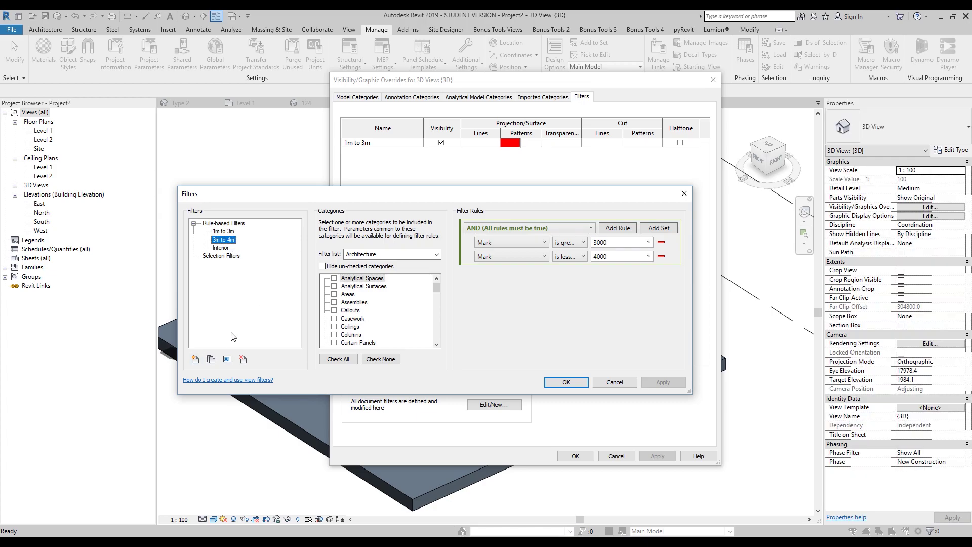
left_click(211, 358)
left_click(227, 247)
left_click(227, 359)
left_click(409, 296)
key("BackSpace")
type("5")
left_click(422, 296)
key("shift+End")
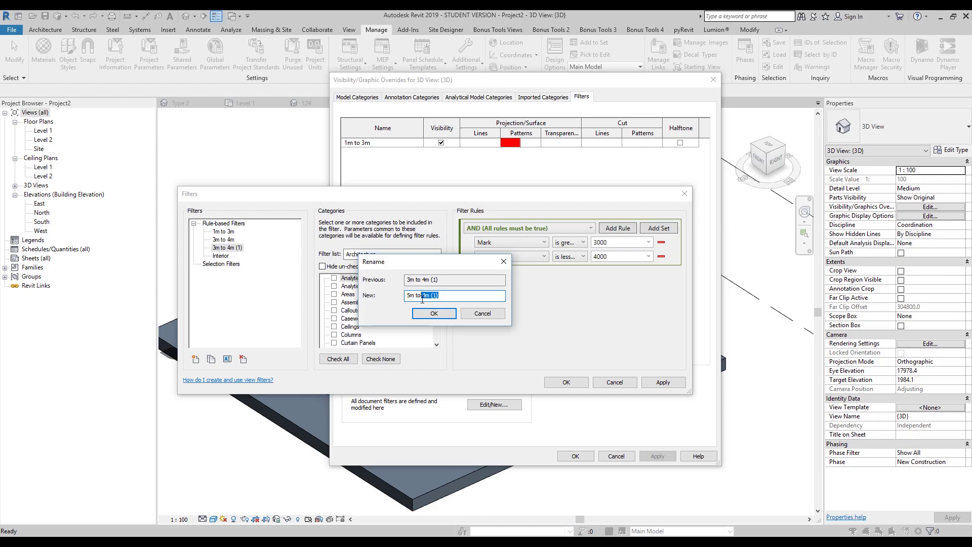
type("above")
left_click(431, 314)
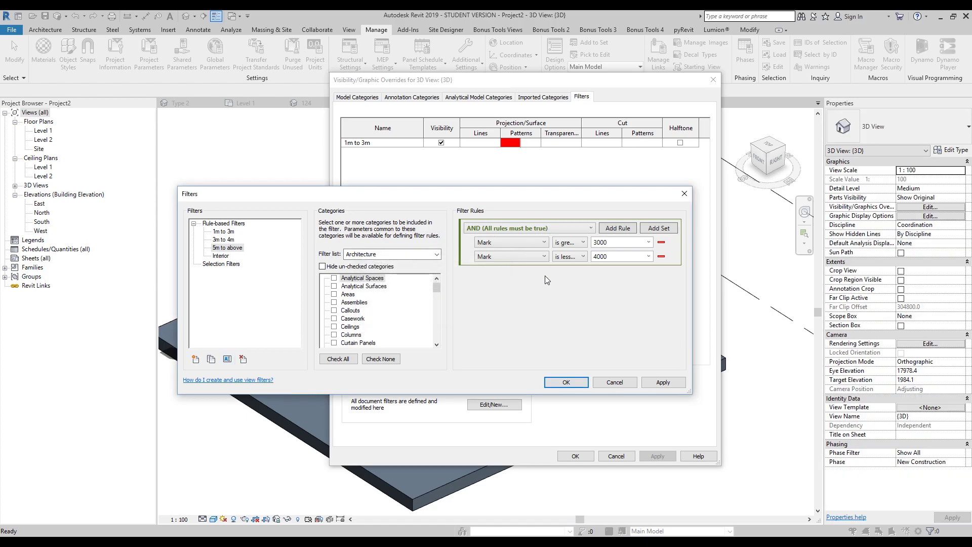
Step: Set the 5m to above filter's Mark rule to greater than 5000, remove its less-than rule and accept
left_click(611, 244)
key("ctrl+a")
type("5")
left_click(648, 256)
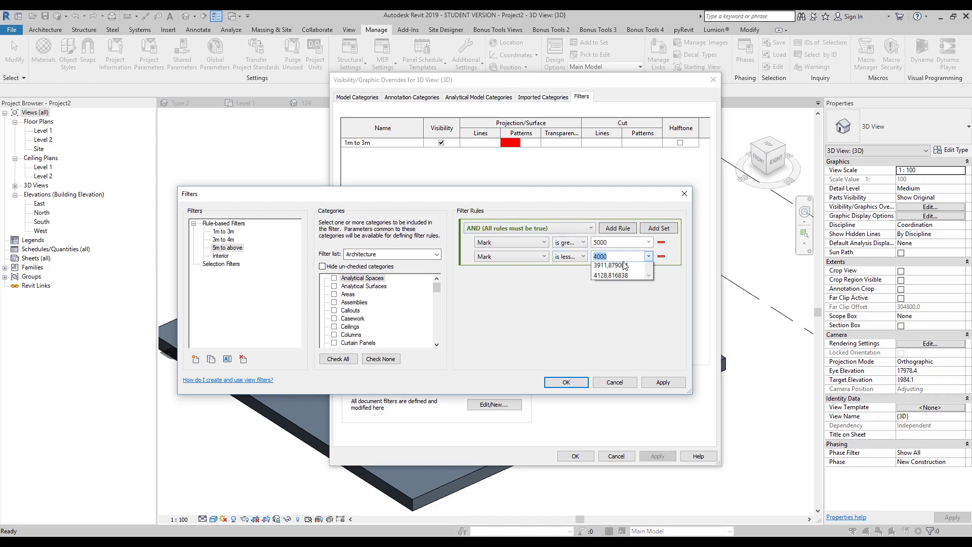
left_click(665, 257)
left_click(662, 256)
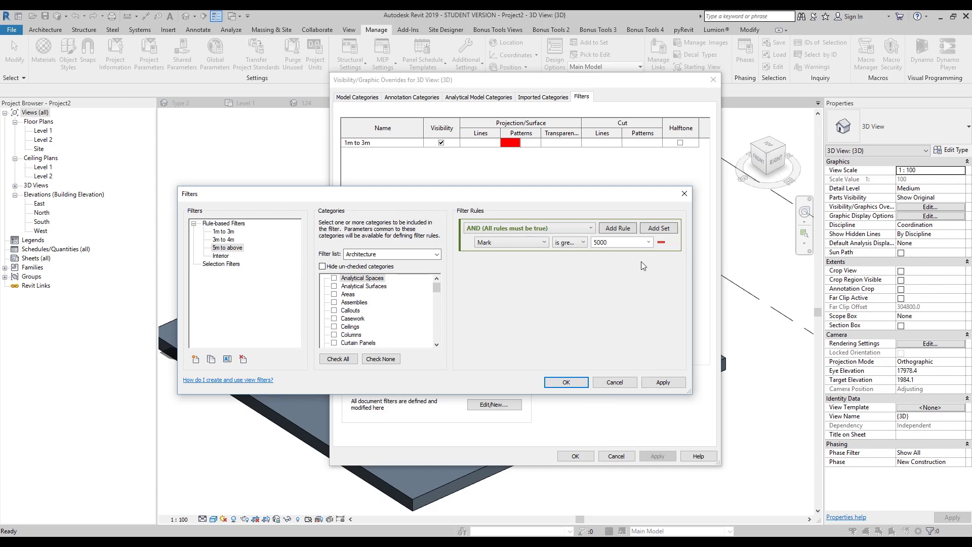
left_click(566, 382)
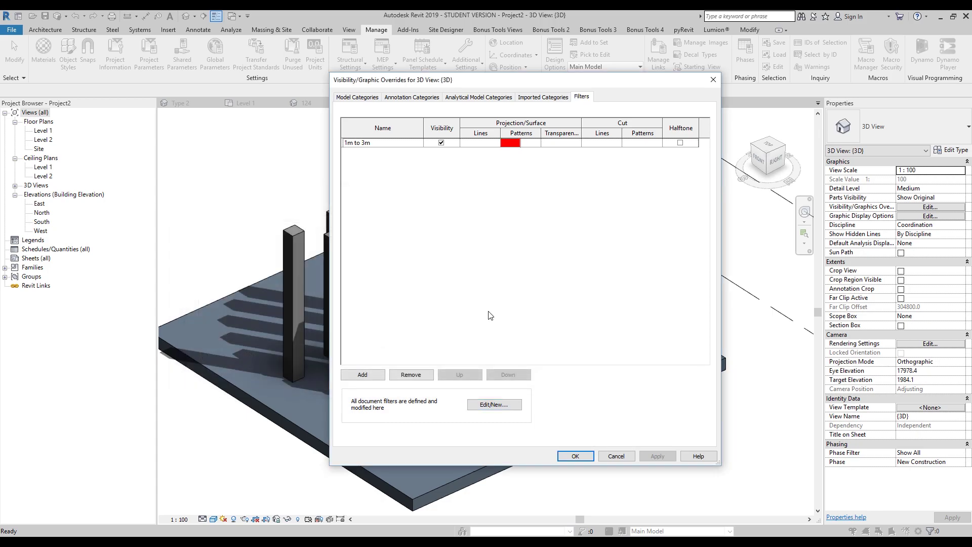
Step: Add the 3m to 4m and 5m to above filters to the 3D view's graphic overrides
left_click(362, 375)
left_click(480, 227)
left_click(483, 348)
left_click(363, 374)
left_click(485, 227)
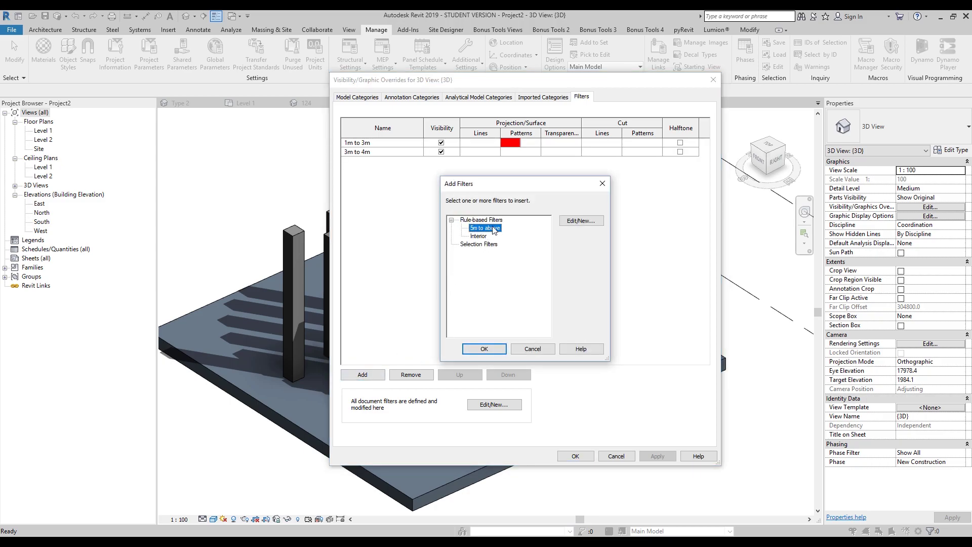
left_click(484, 349)
Step: Override the 5m to above filter's projection surface foreground with a solid fill in blue
left_click(522, 152)
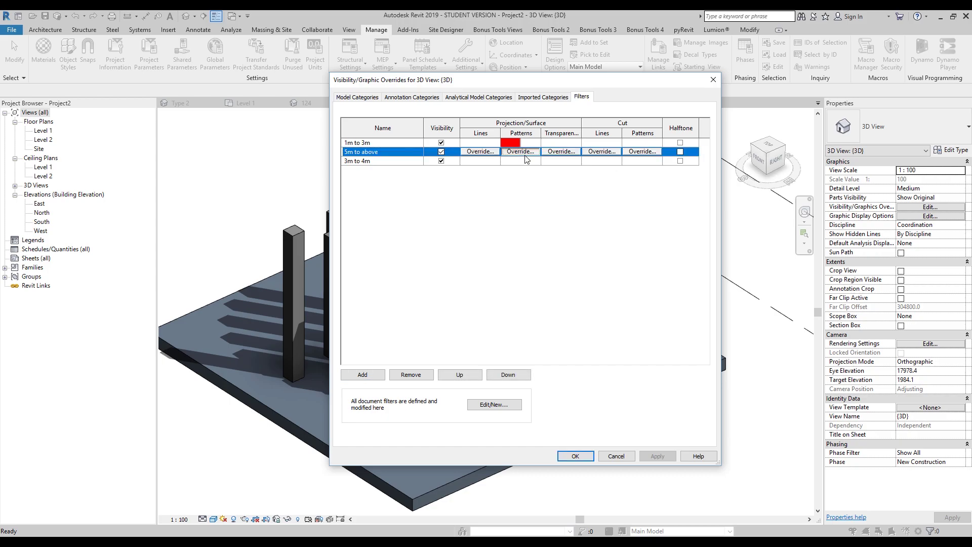
left_click(522, 151)
left_click(535, 240)
left_click(514, 259)
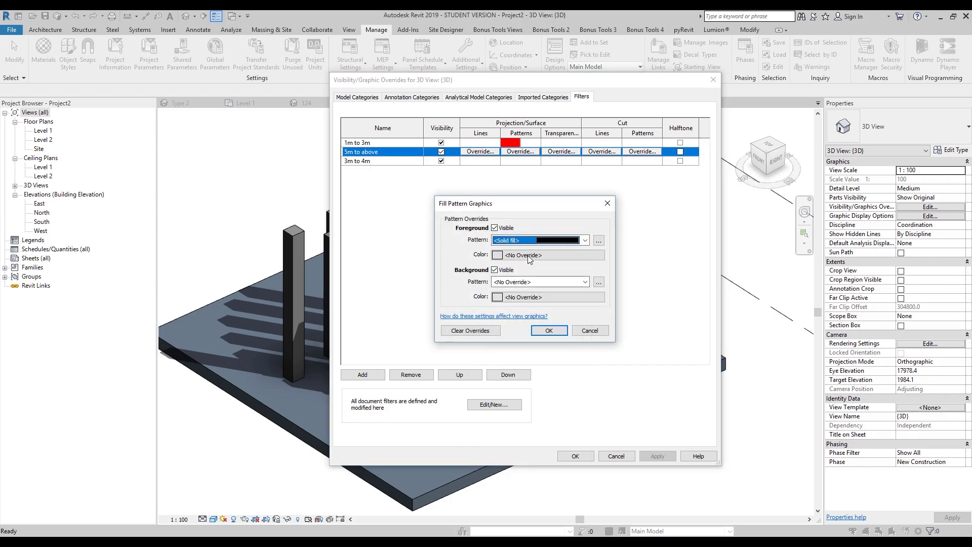
left_click(531, 254)
left_click(471, 234)
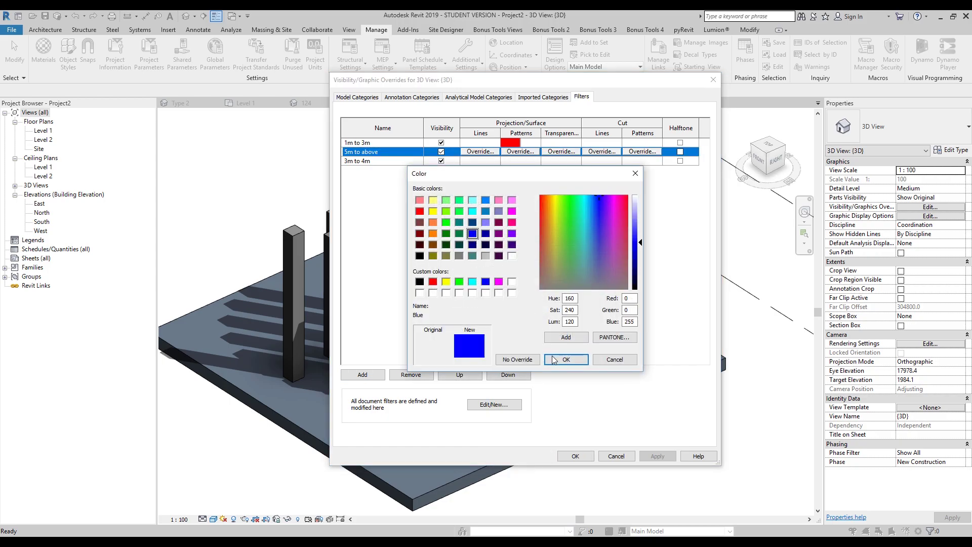
left_click(566, 359)
left_click(547, 332)
Step: Override the 3m to 4m filter's projection surface foreground with a solid fill in green RGB 013-242-041, and accept the view overrides
left_click(529, 161)
left_click(529, 161)
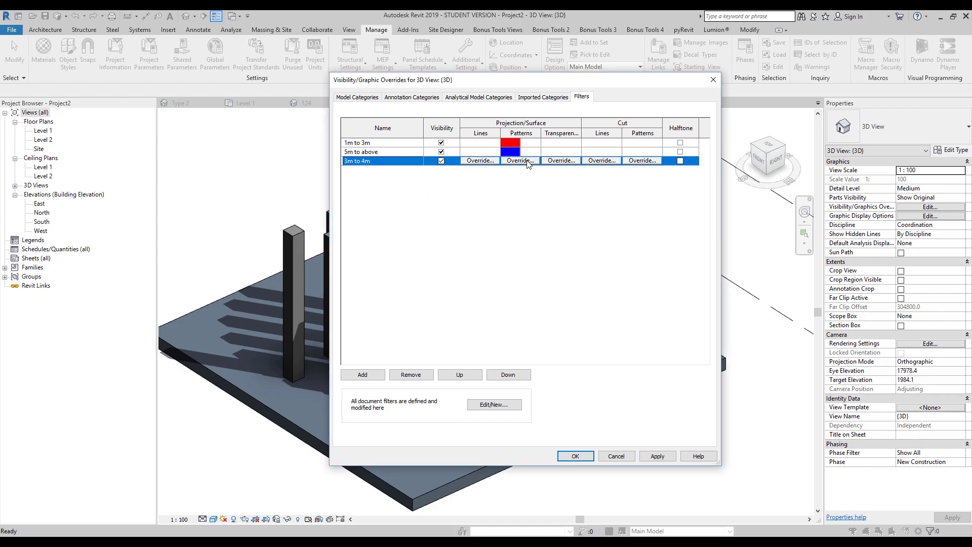
left_click(530, 256)
left_click(571, 204)
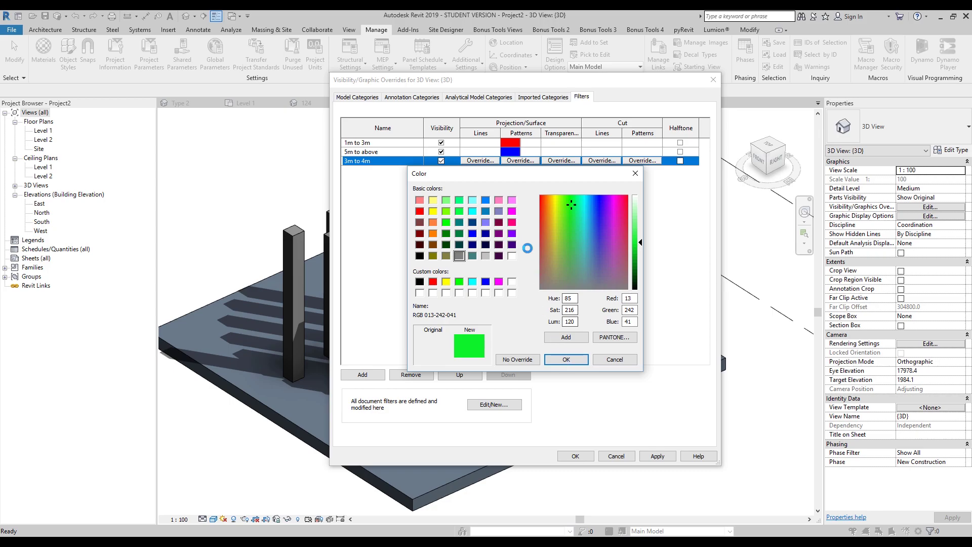
left_click(566, 358)
left_click(541, 242)
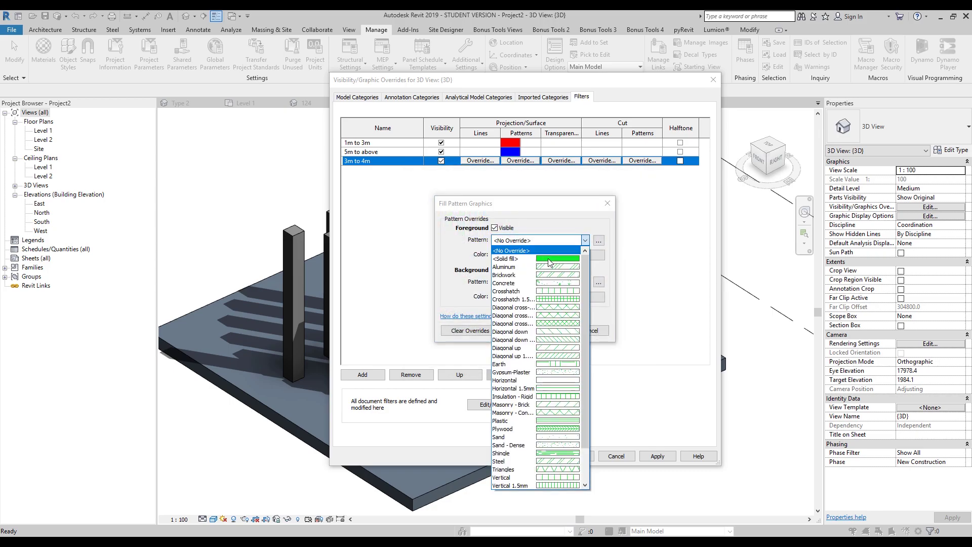
left_click(544, 256)
left_click(548, 330)
left_click(582, 456)
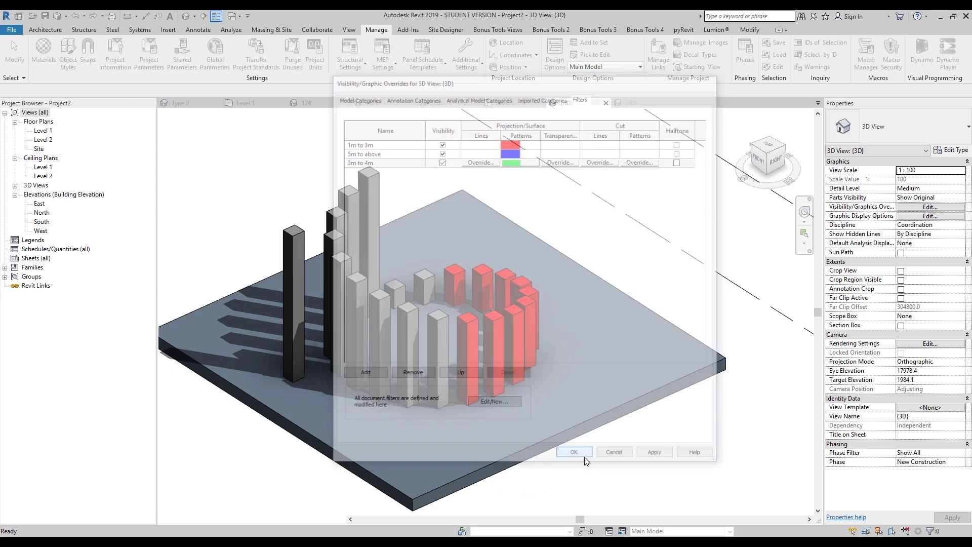
Step: Check the Mark of the uncoloured box beside the green ones, and set the 5m to above filter's Mark rule to greater than 4000
left_click(335, 246)
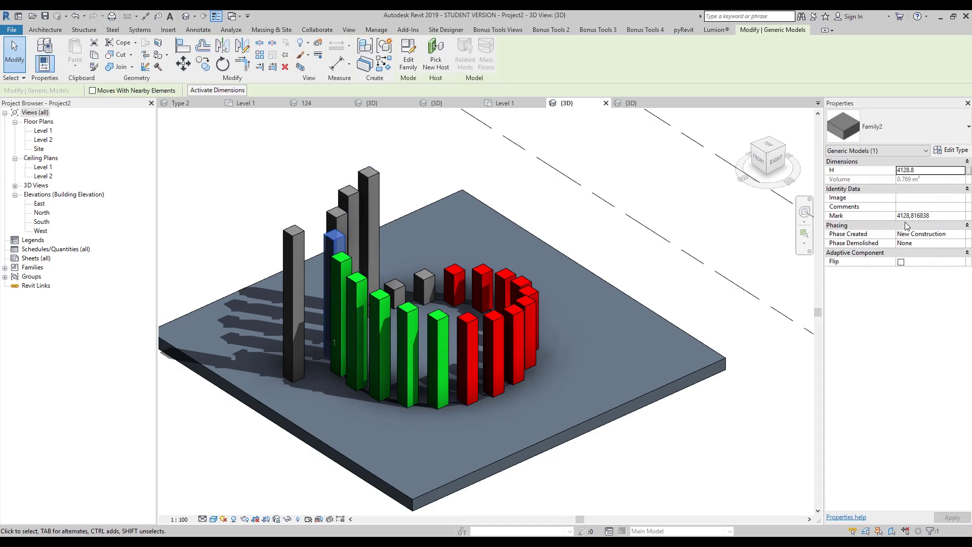
key("Escape")
key("v")
key("g")
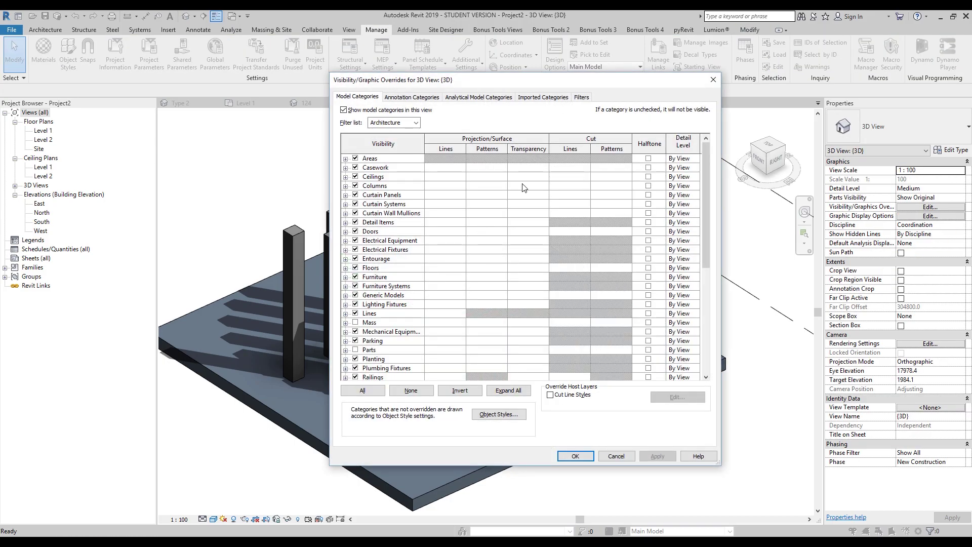
left_click(581, 96)
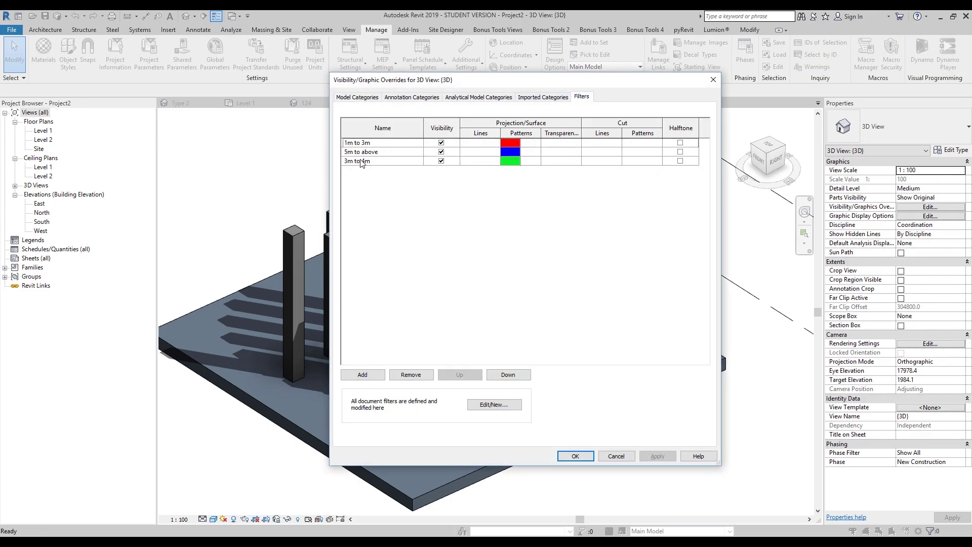
left_click(390, 152)
left_click(496, 405)
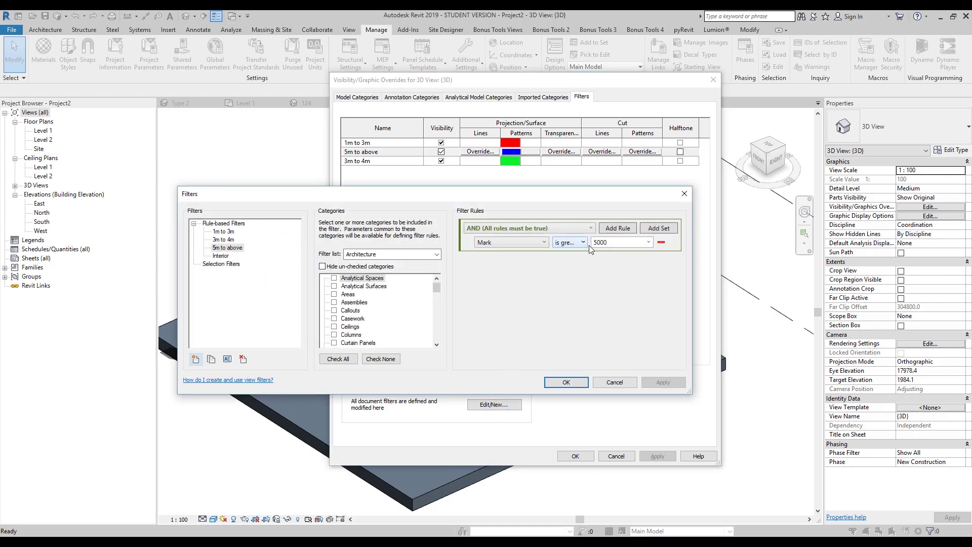
left_click(605, 244)
left_click(609, 243)
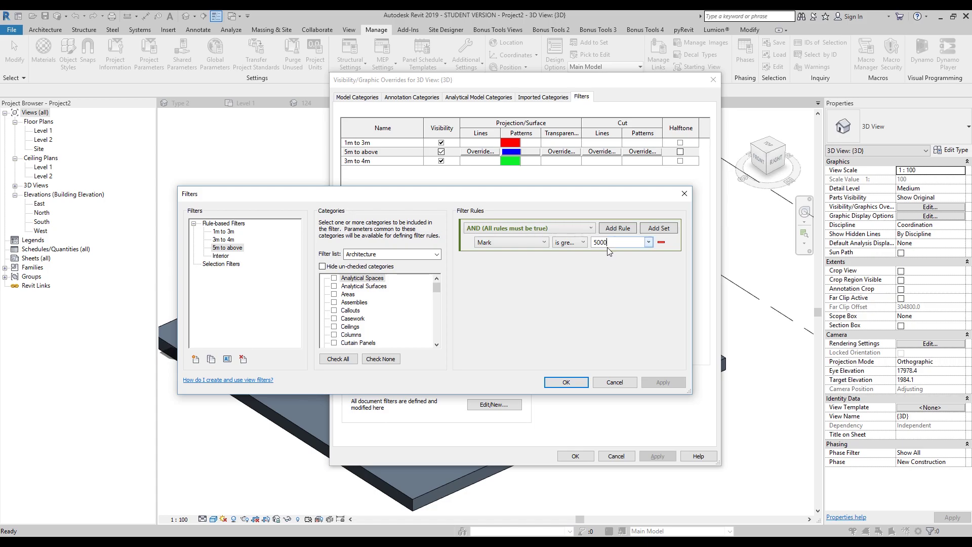
double_click(609, 243)
type("40")
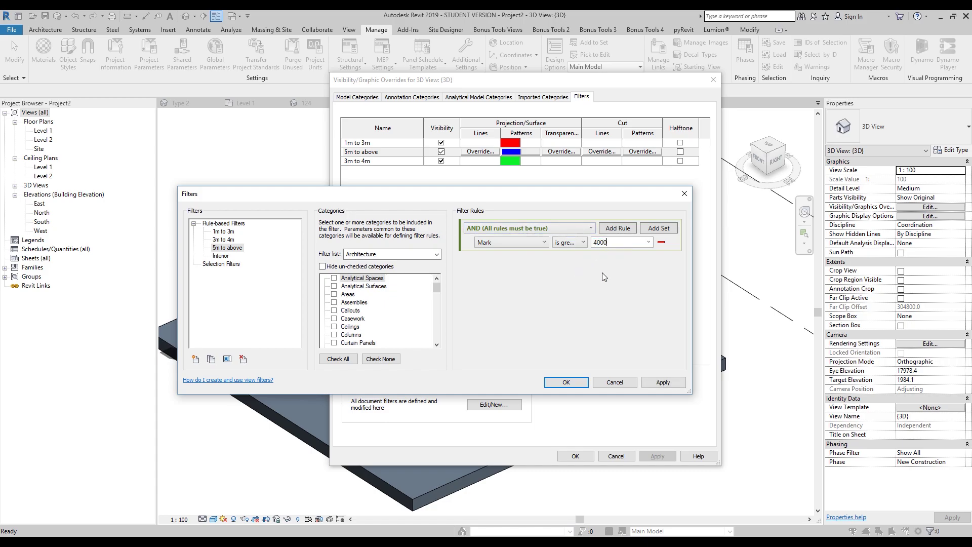
left_click(566, 382)
left_click(575, 456)
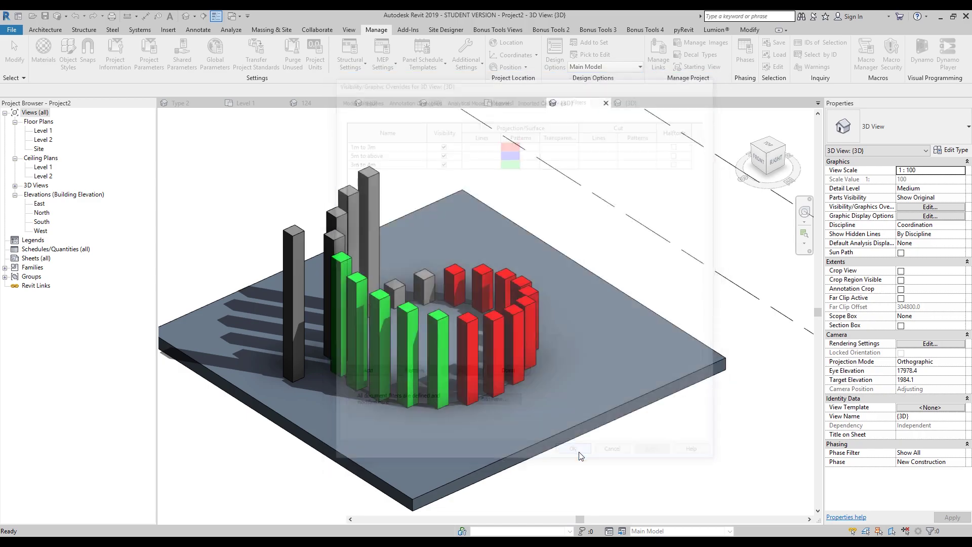